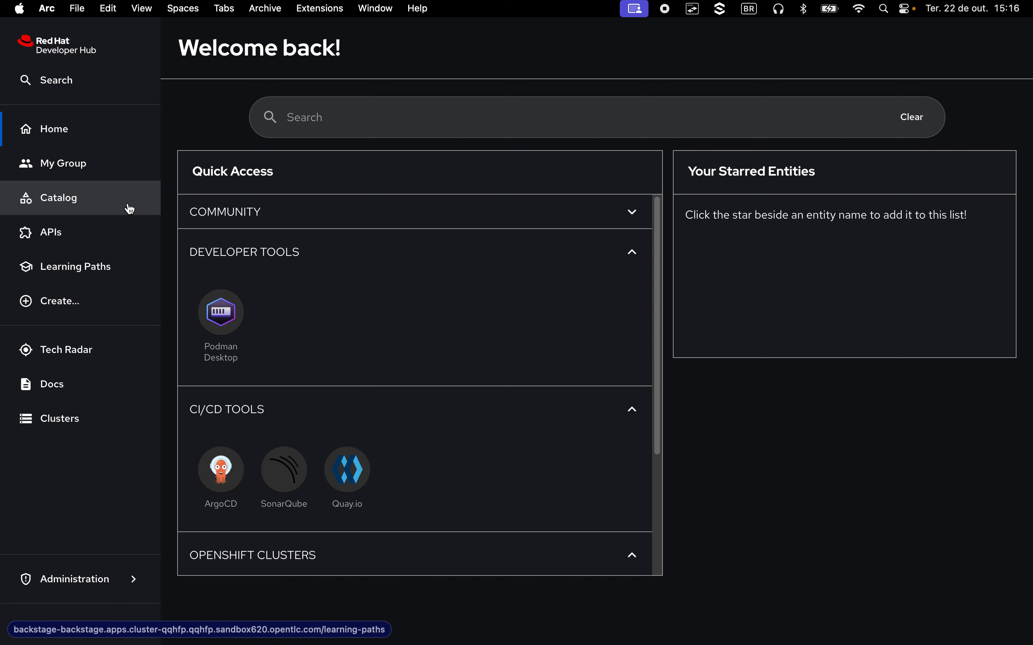
- Create a component named node16 from the NodeJS Service Template and open it in the catalog
{"action": "left_click", "coordinate": [97, 296]}
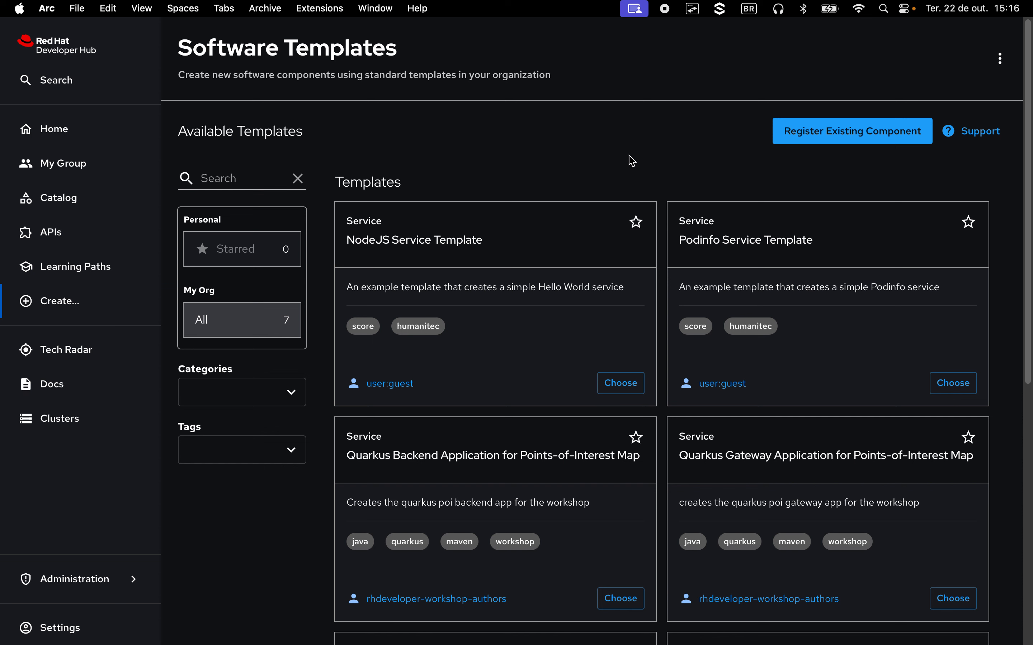
{"action": "left_click", "coordinate": [617, 386]}
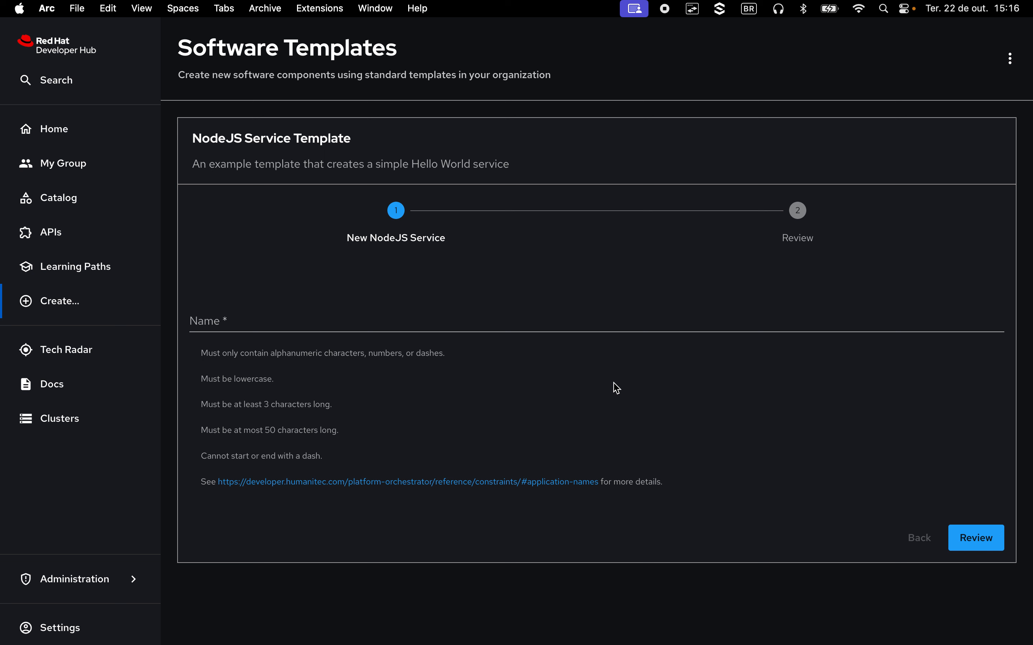
{"action": "left_click", "coordinate": [631, 324]}
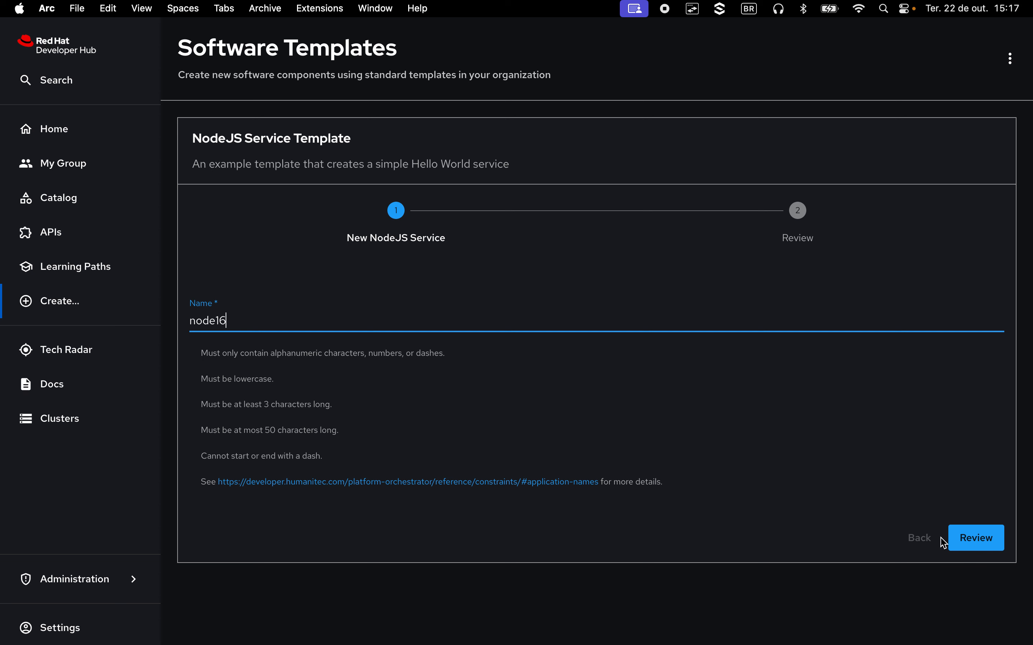
{"action": "left_click", "coordinate": [965, 540]}
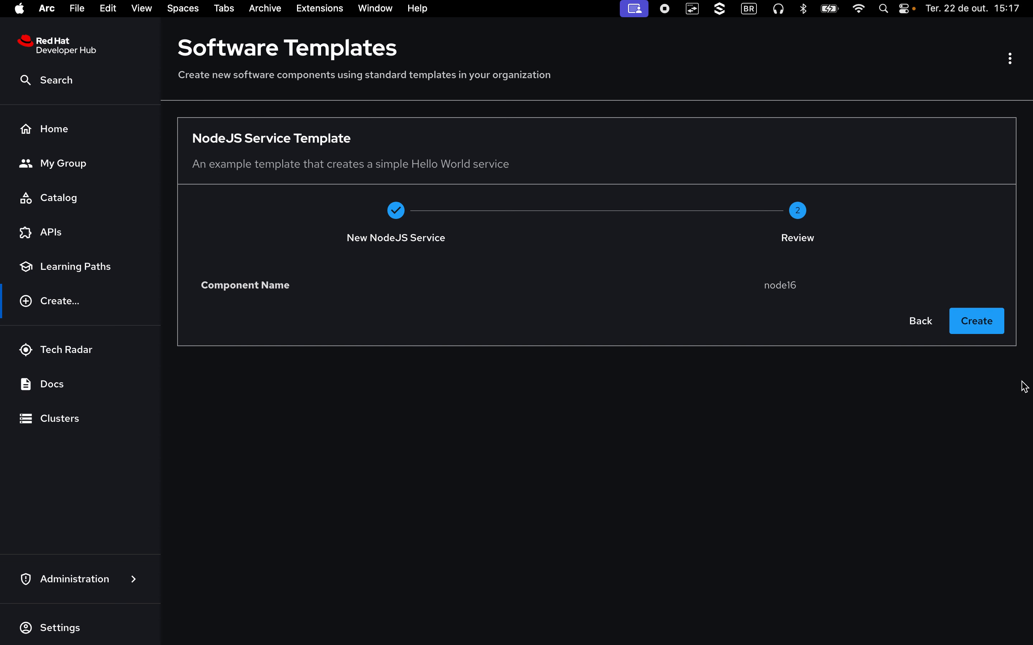
{"action": "left_click", "coordinate": [977, 321]}
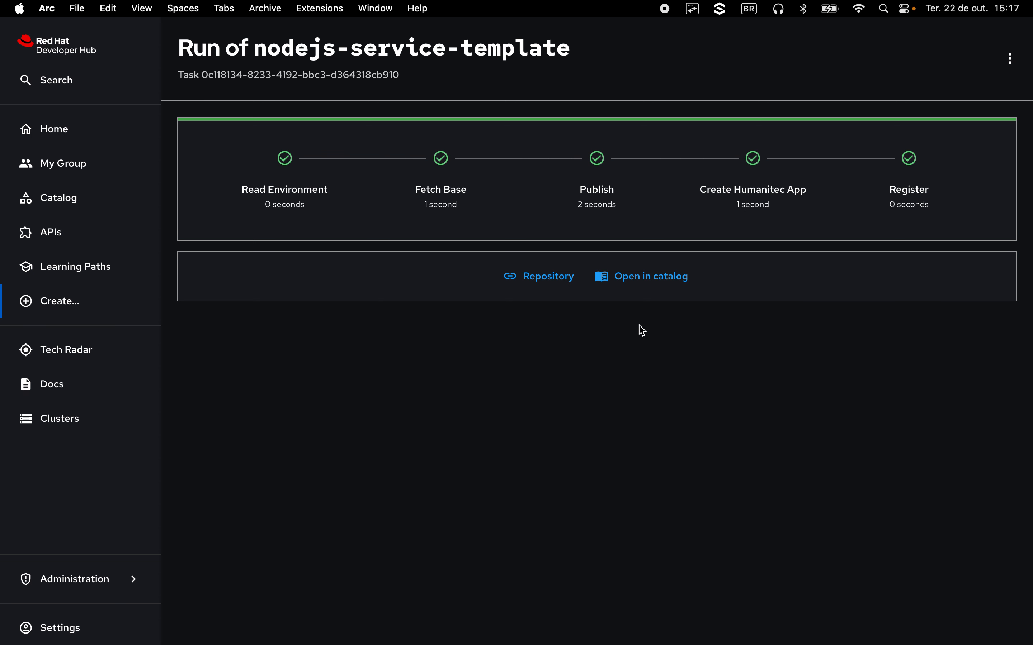
{"action": "left_click", "coordinate": [640, 277]}
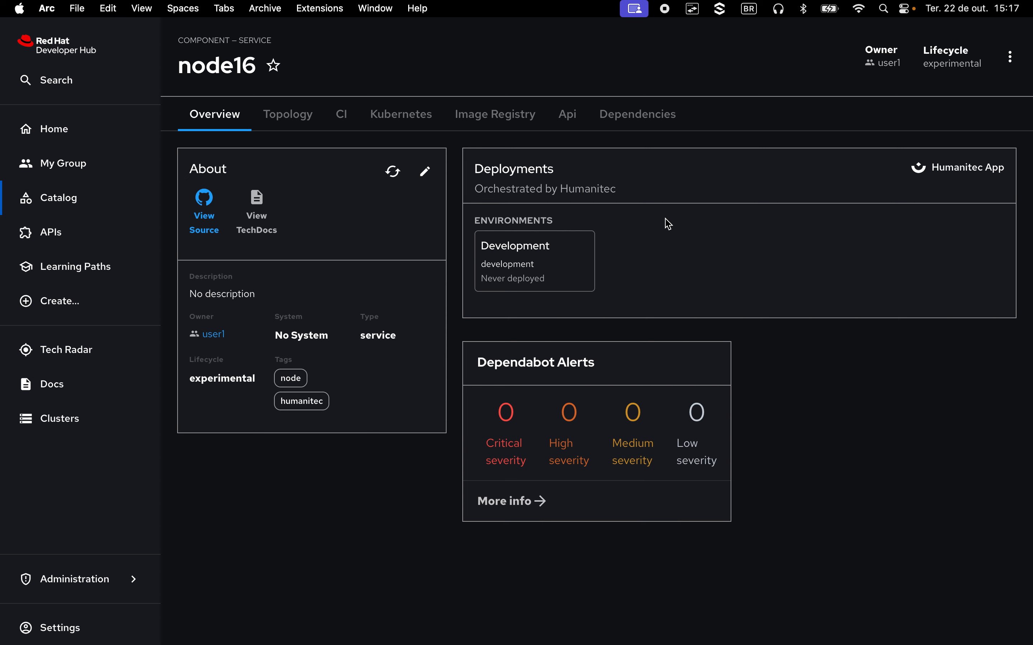
- Switch to the Amazon RDS console and reload the Databases page to check for existing instances
{"action": "mouse_move", "coordinate": [2, 384]}
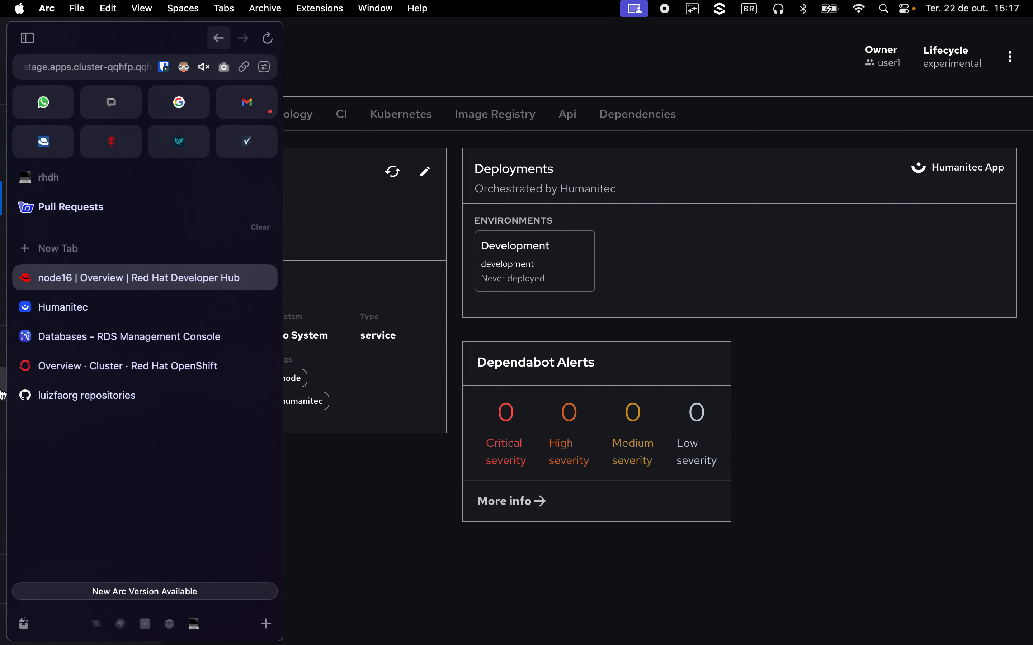
{"action": "left_click", "coordinate": [111, 337]}
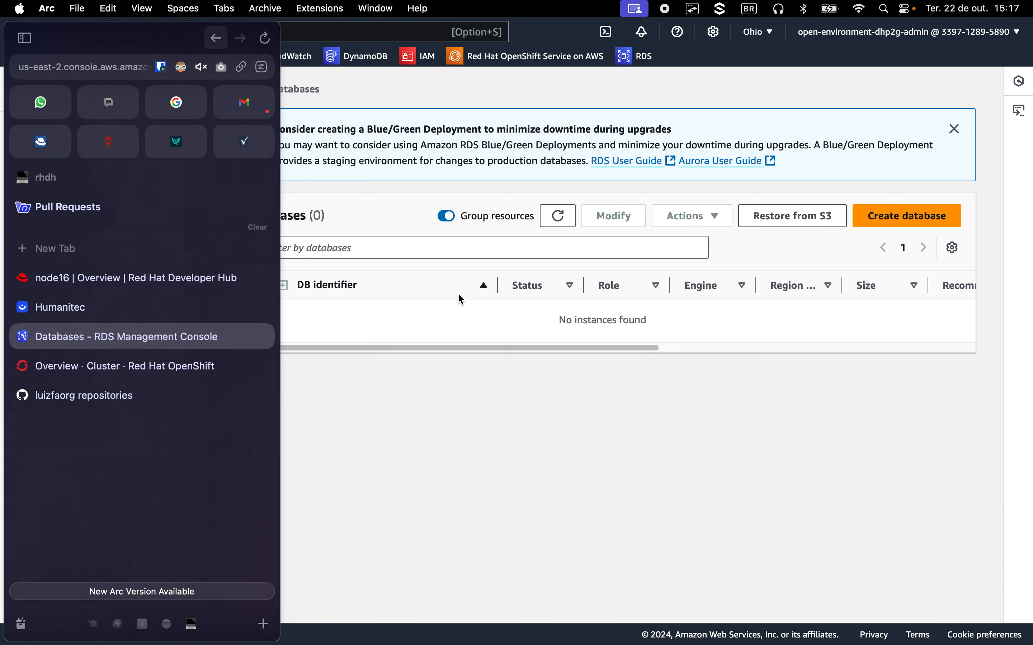
{"action": "left_click", "coordinate": [649, 481]}
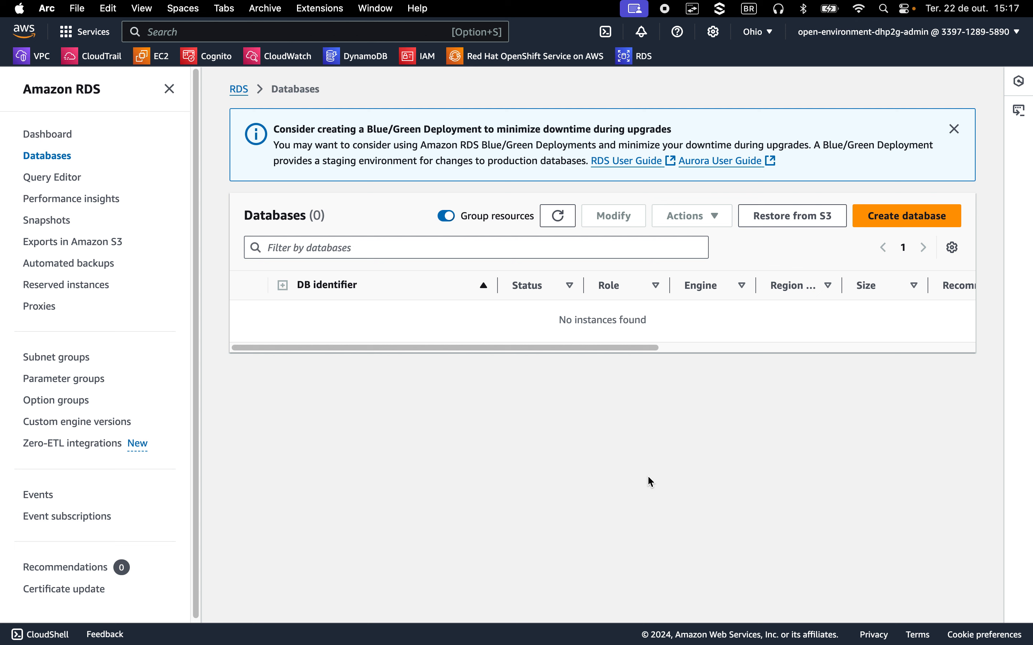
{"action": "right_click", "coordinate": [648, 477]}
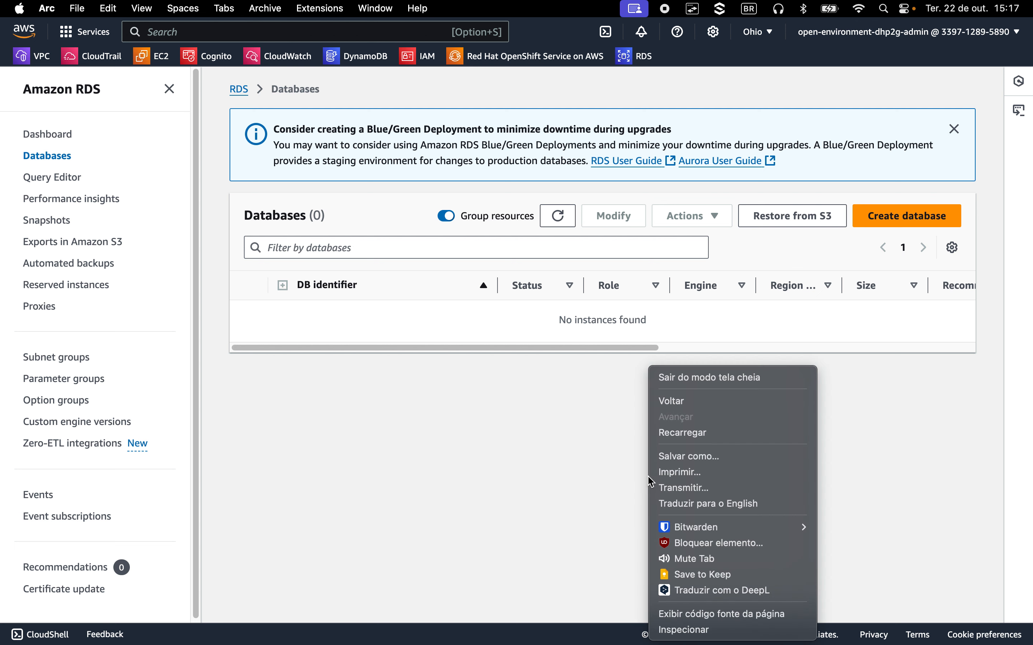
{"action": "left_click", "coordinate": [671, 434]}
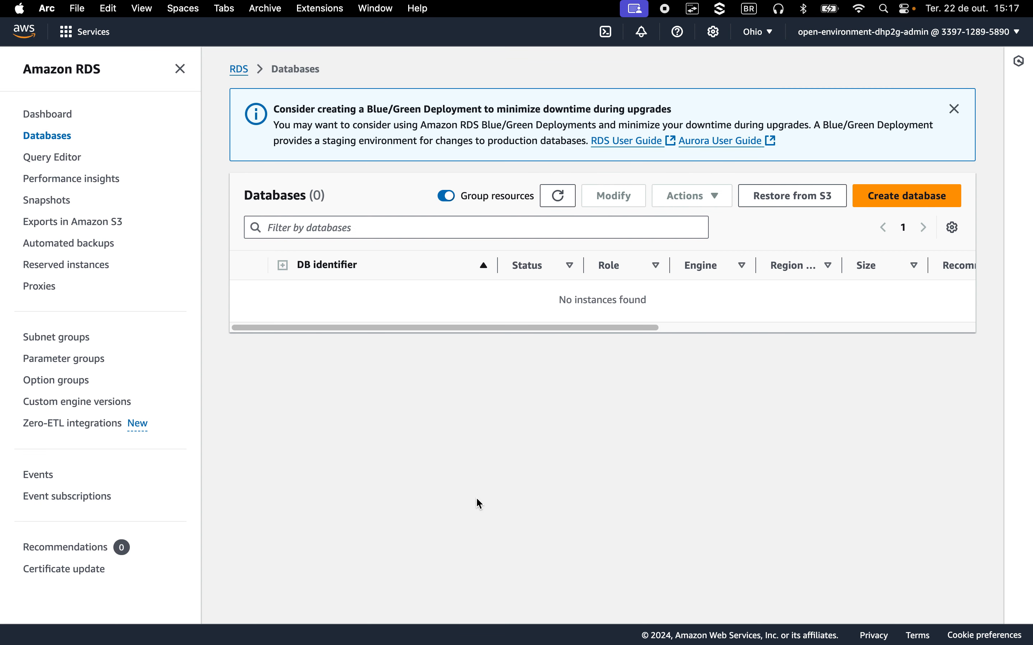
- Return to node16 in Red Hat Developer Hub and inspect the initial commit's CI run, including the Build & Notify Humanitec job
{"action": "mouse_move", "coordinate": [2, 453]}
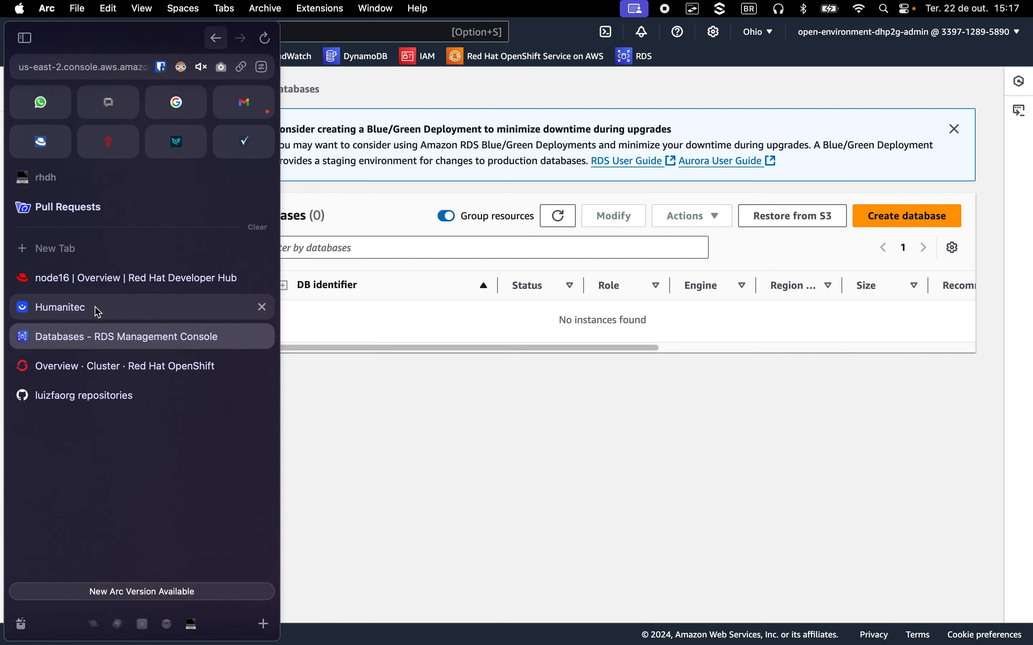
{"action": "left_click", "coordinate": [107, 285]}
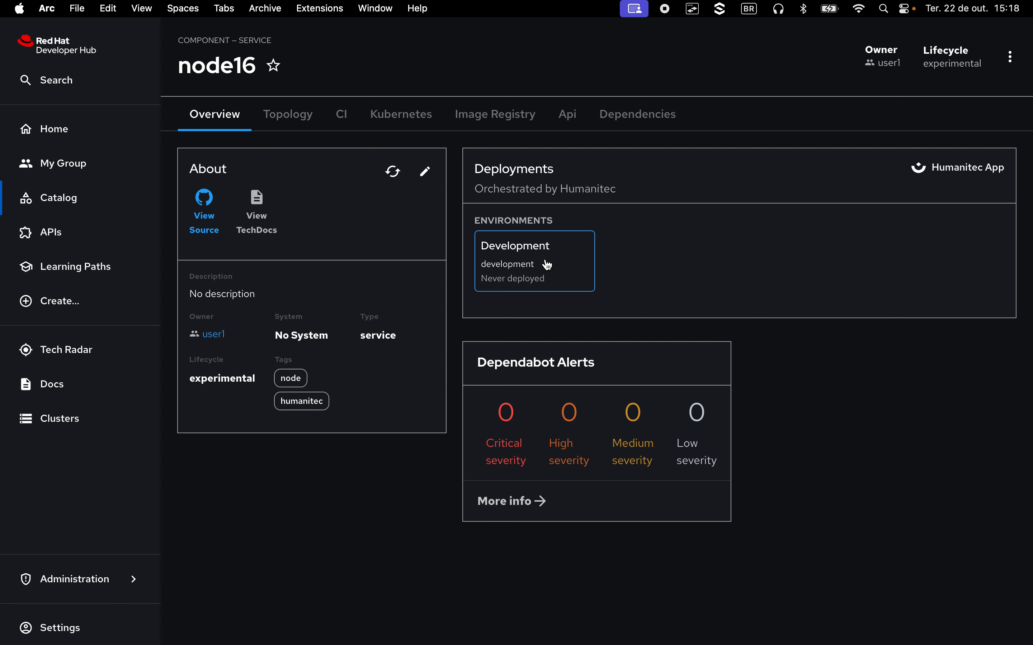
{"action": "left_click", "coordinate": [339, 126]}
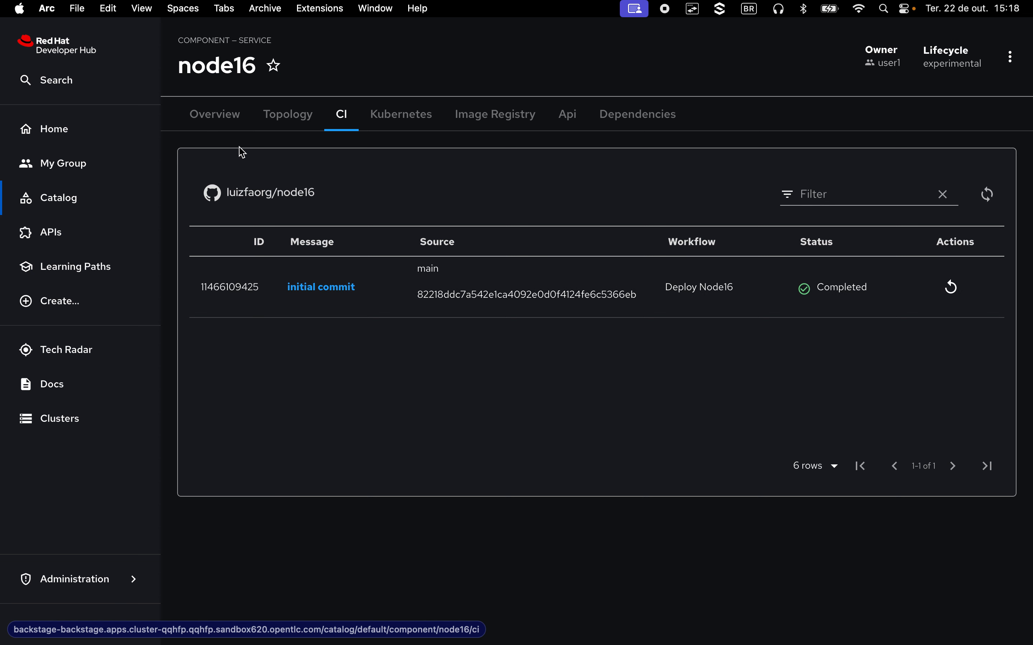
{"action": "left_click", "coordinate": [306, 290]}
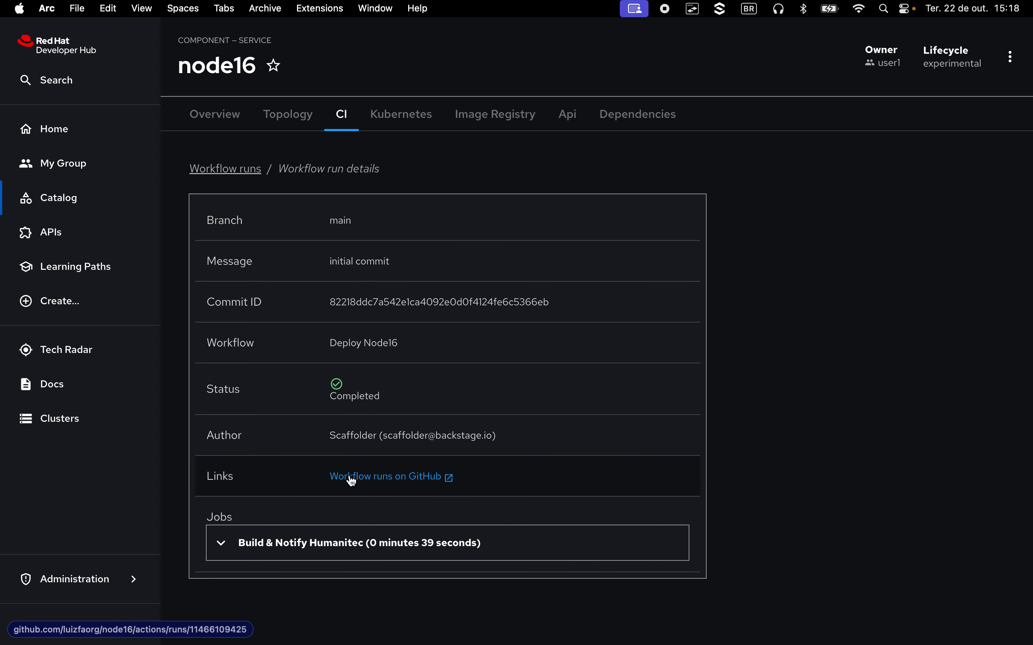
{"action": "left_click", "coordinate": [336, 544]}
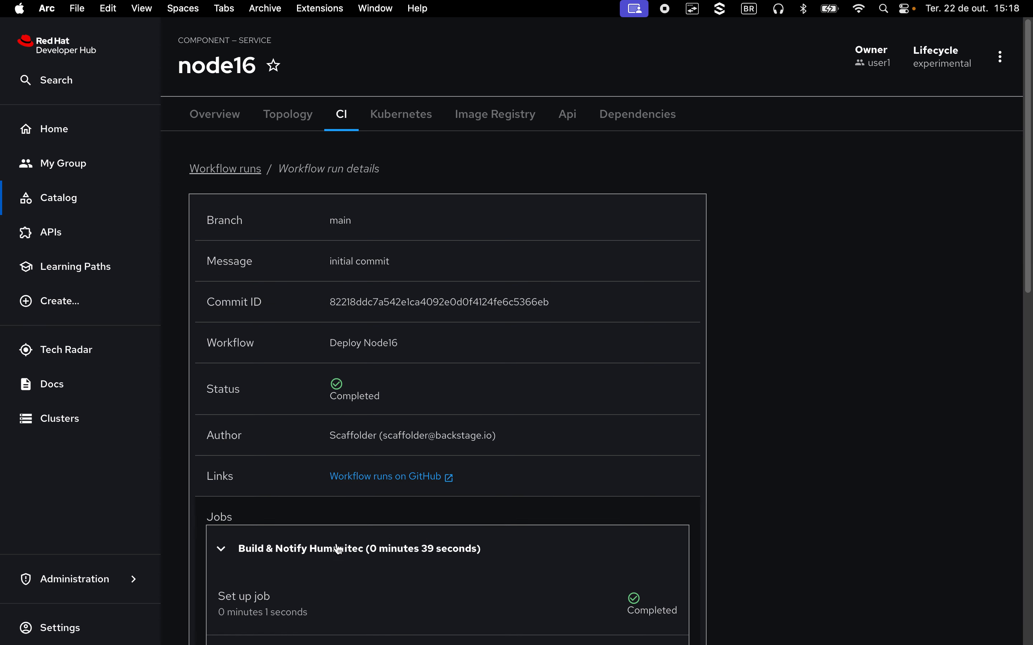
{"action": "scroll", "coordinate": [339, 547], "scroll_direction": "down", "scroll_amount": 5}
{"action": "scroll", "coordinate": [339, 549], "scroll_direction": "up", "scroll_amount": 2}
{"action": "scroll", "coordinate": [346, 521], "scroll_direction": "up", "scroll_amount": 1}
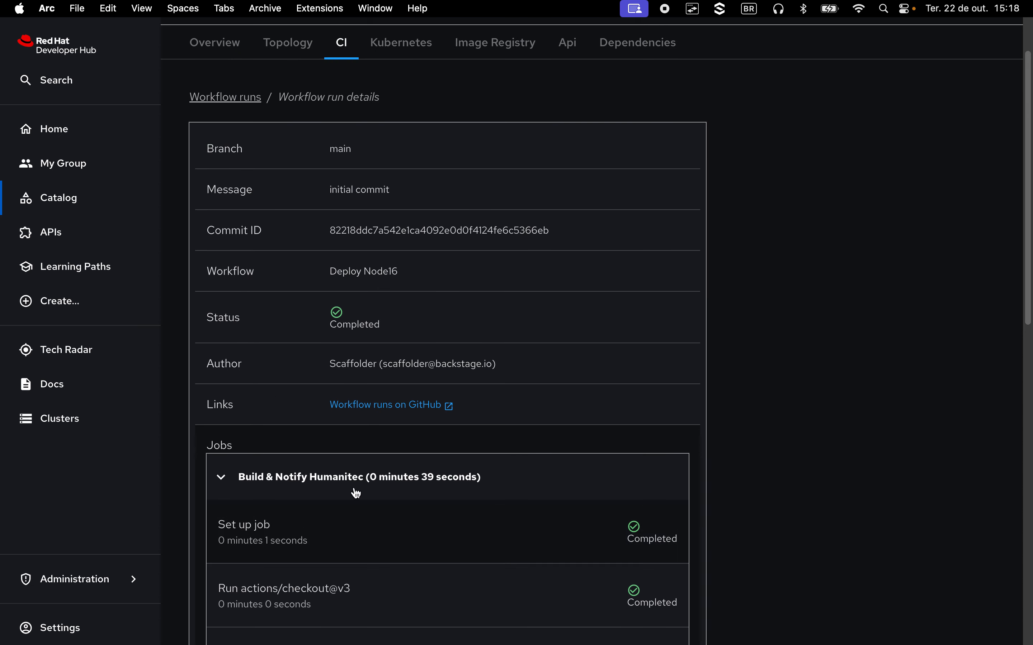
- View the workflow run on GitHub and review the steps of its Build & Notify Humanitec job
{"action": "left_click", "coordinate": [379, 404]}
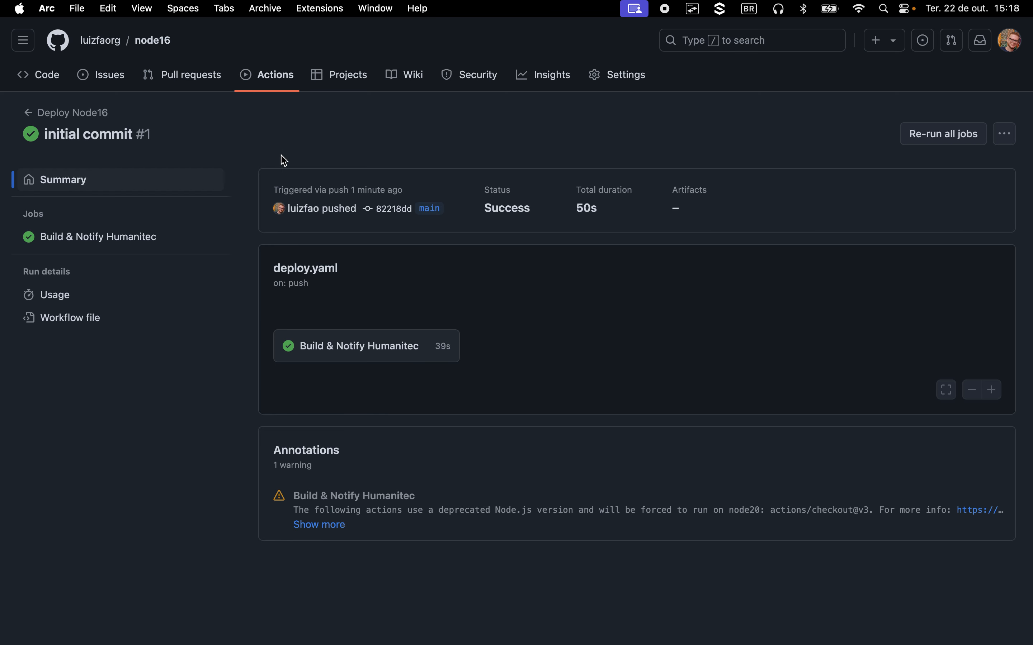
{"action": "left_click", "coordinate": [355, 350]}
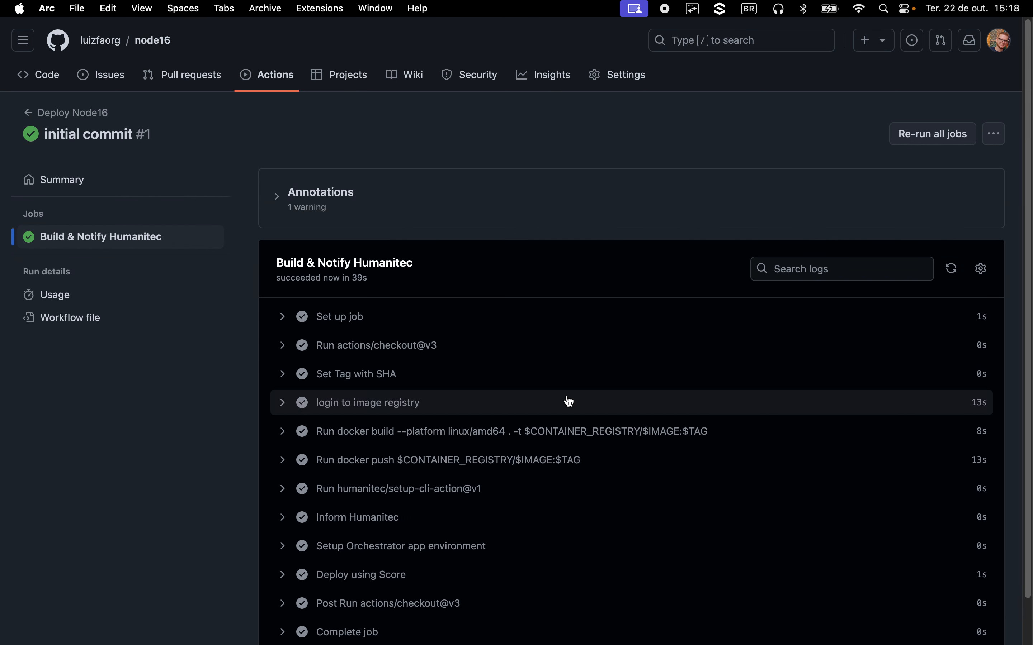
{"action": "scroll", "coordinate": [567, 399], "scroll_direction": "down", "scroll_amount": 2}
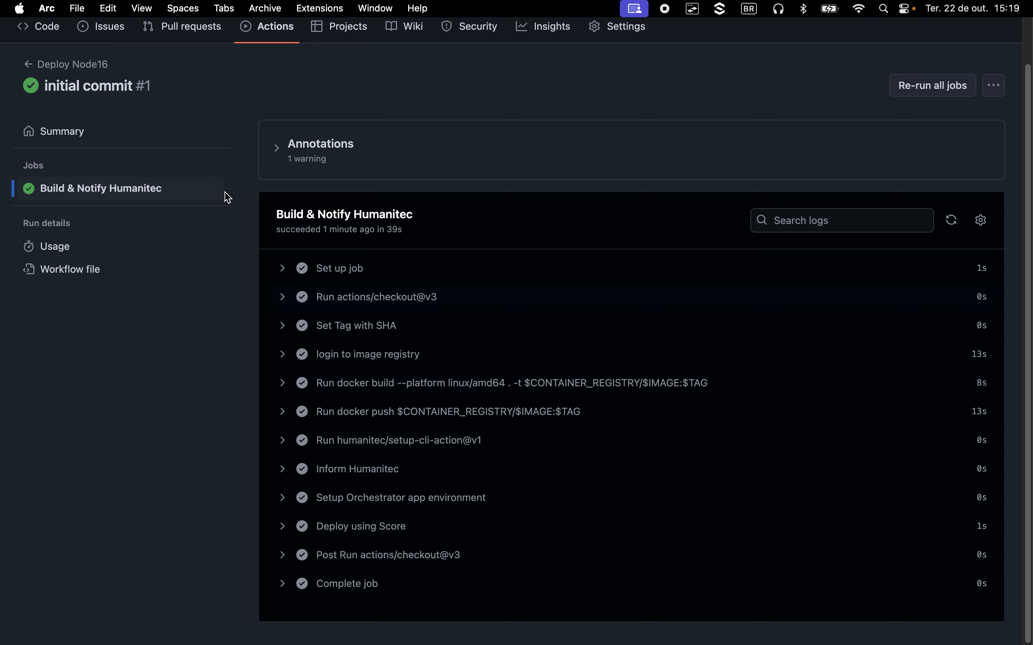
- Open the node16 repository's code page on GitHub and look through its generated files
{"action": "left_click", "coordinate": [62, 41]}
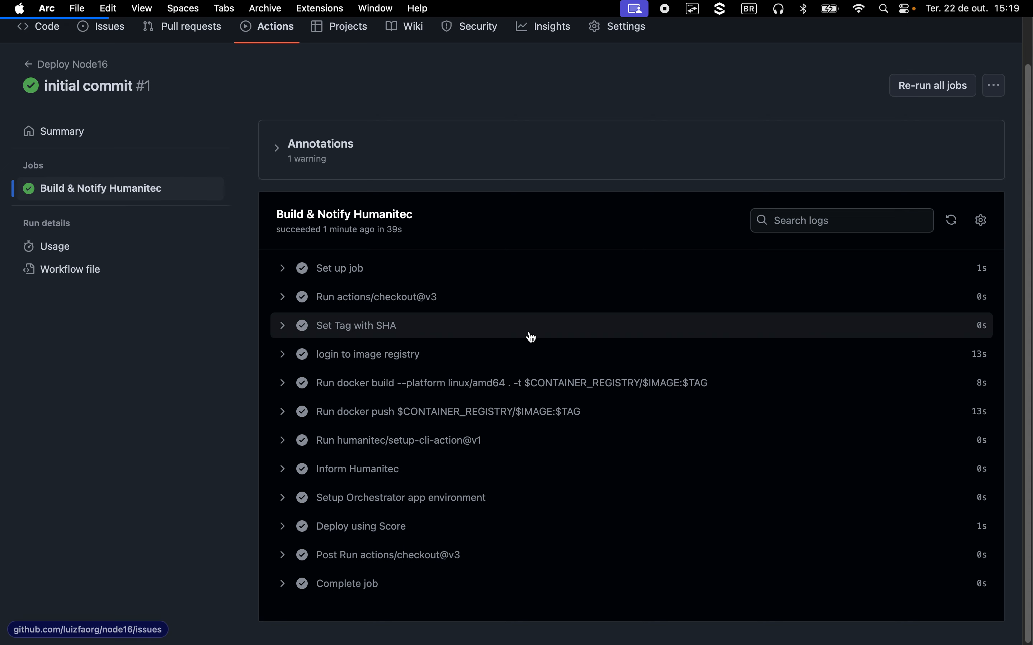
{"action": "scroll", "coordinate": [375, 273], "scroll_direction": "down", "scroll_amount": 5}
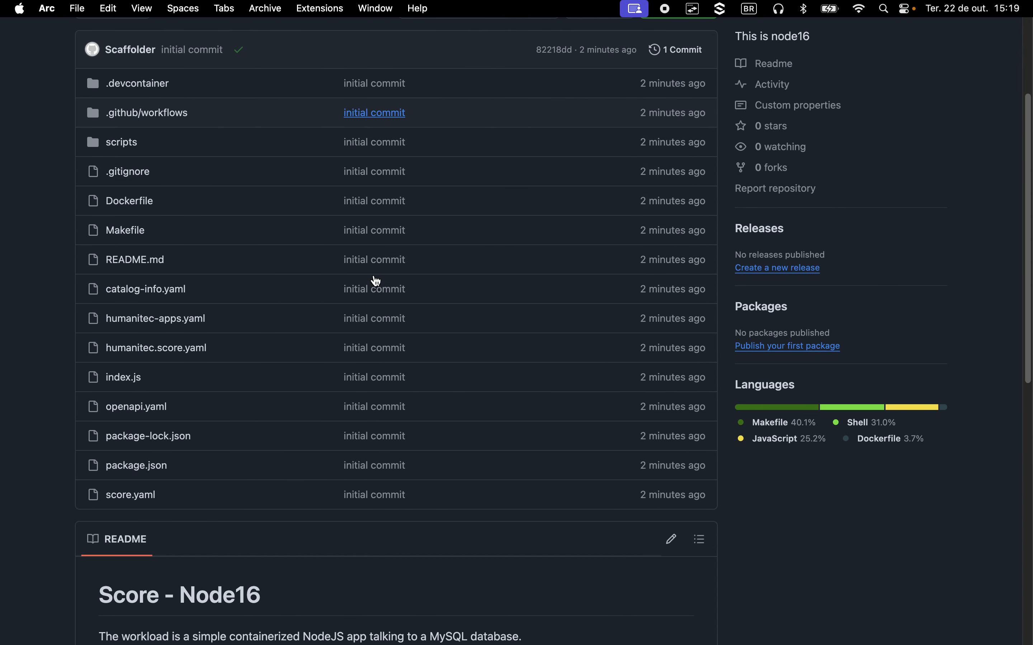
{"action": "scroll", "coordinate": [376, 280], "scroll_direction": "up", "scroll_amount": 3}
{"action": "scroll", "coordinate": [375, 280], "scroll_direction": "up", "scroll_amount": 1}
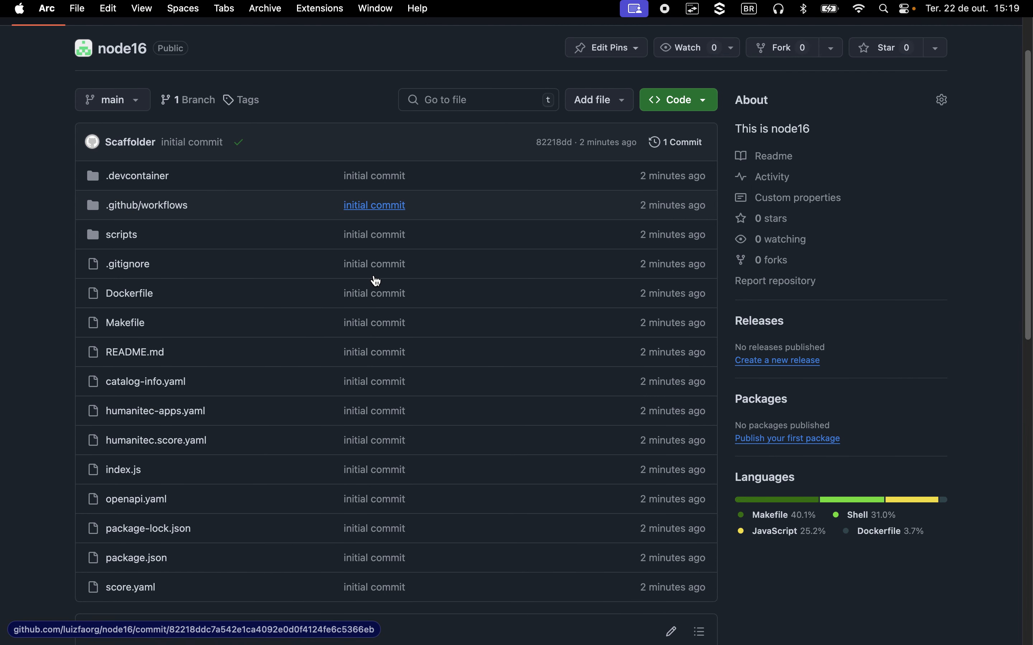
- Switch back to Red Hat Developer Hub and show node16's overview with its Humanitec deployments
{"action": "mouse_move", "coordinate": [2, 310]}
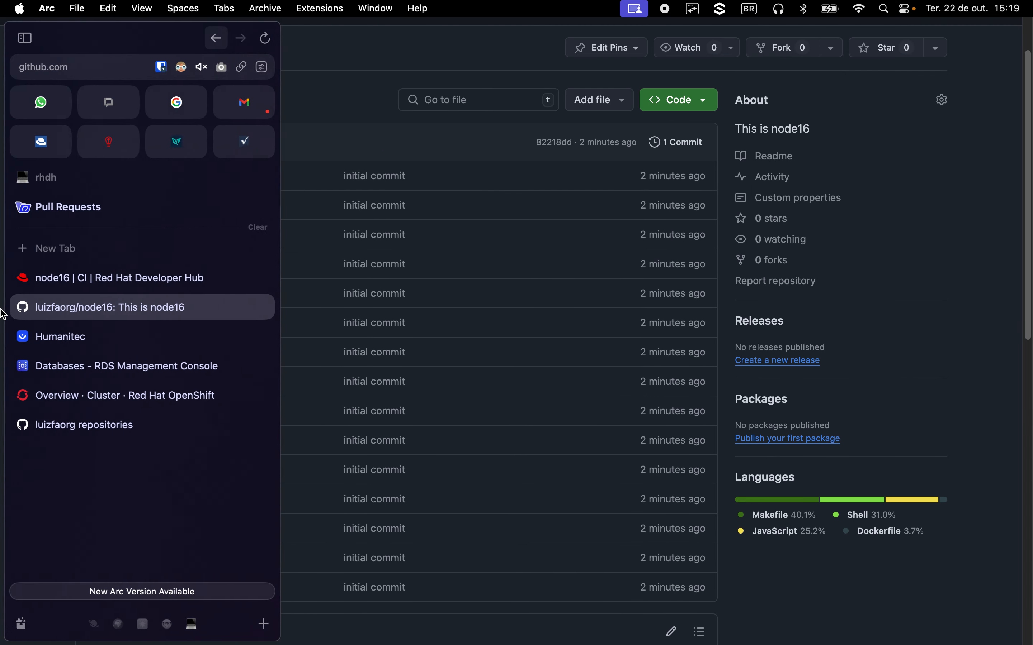
{"action": "left_click", "coordinate": [93, 282]}
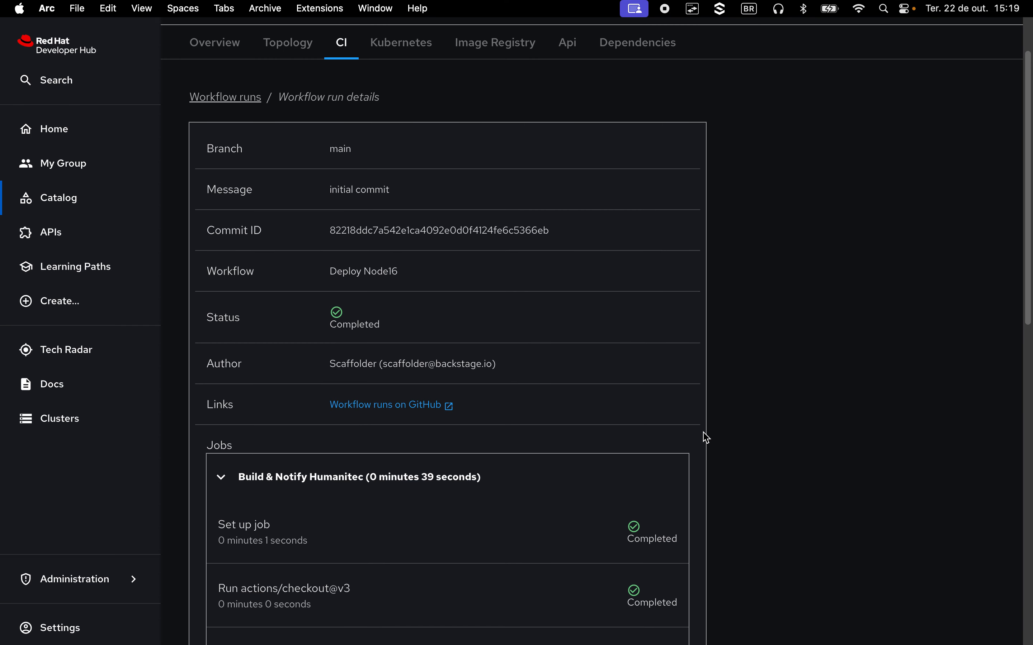
{"action": "scroll", "coordinate": [327, 100], "scroll_direction": "up", "scroll_amount": 3}
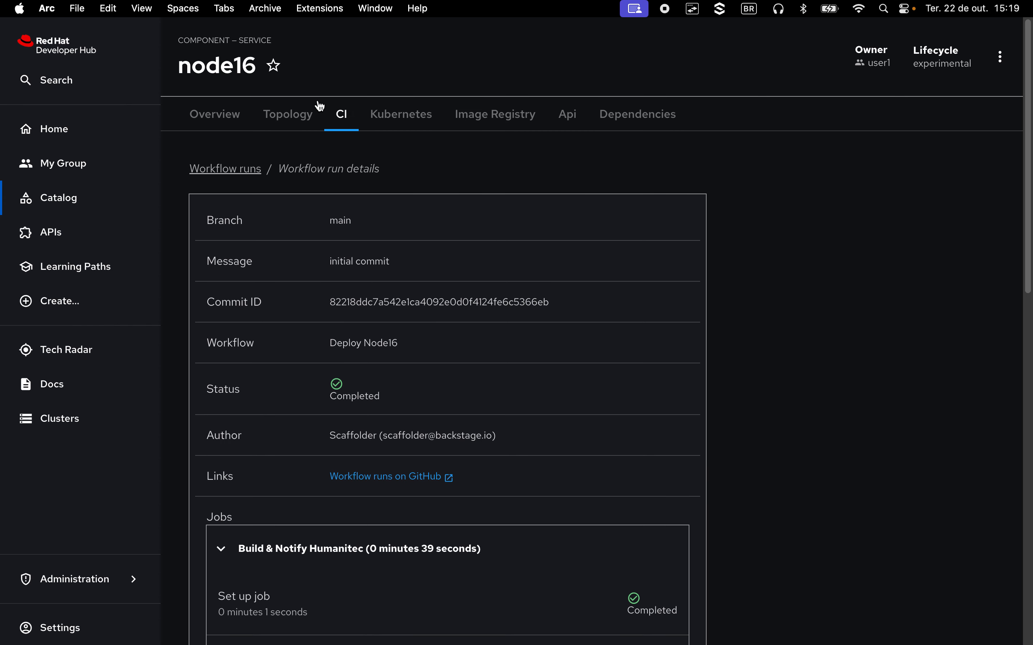
{"action": "left_click", "coordinate": [216, 122]}
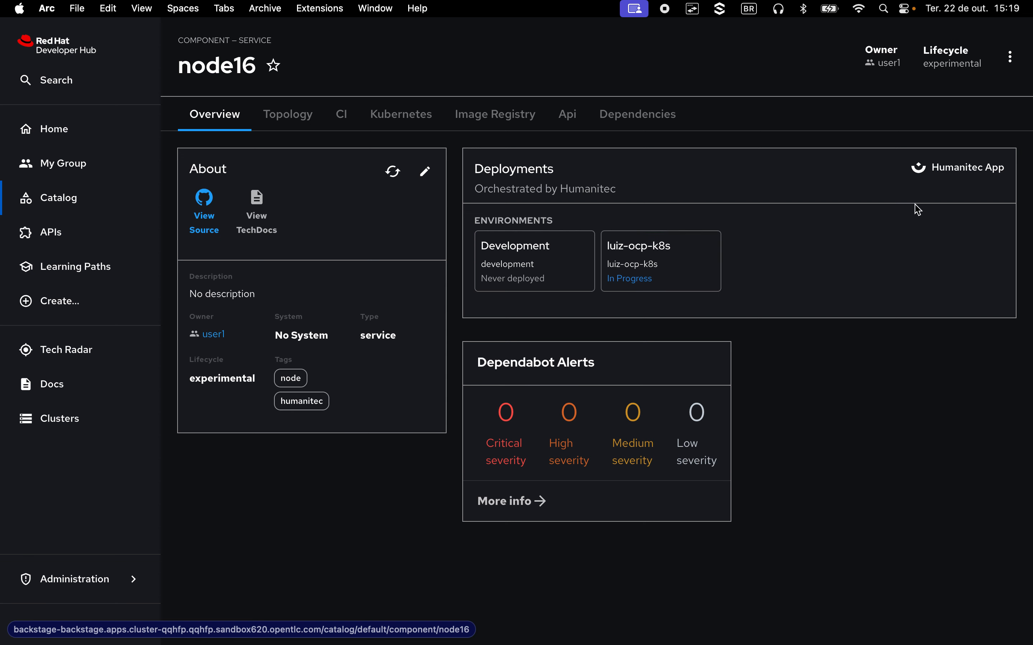
- Open the Humanitec app linked from node16's deployments and close the older Humanitec applications page
{"action": "left_click", "coordinate": [961, 175]}
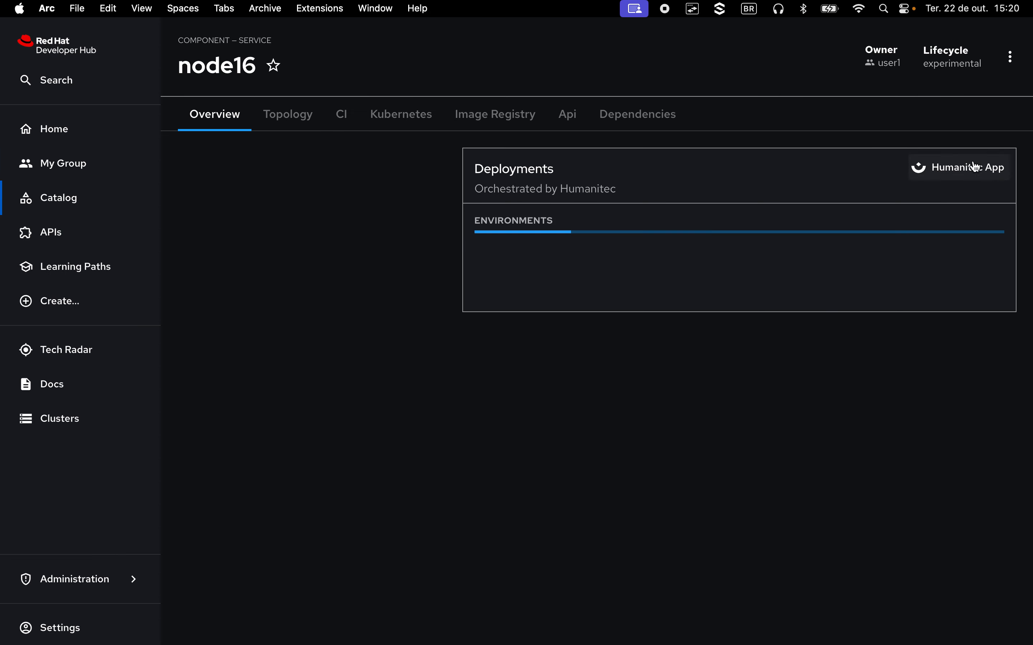
{"action": "left_click", "coordinate": [959, 179]}
{"action": "mouse_move", "coordinate": [20, 316]}
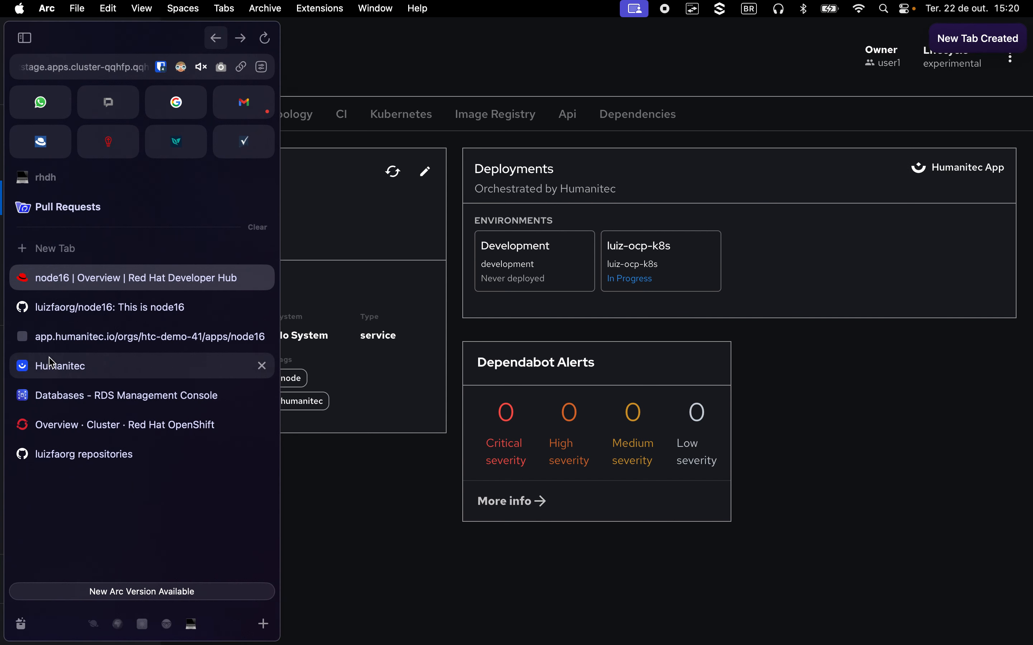
{"action": "left_click", "coordinate": [60, 366]}
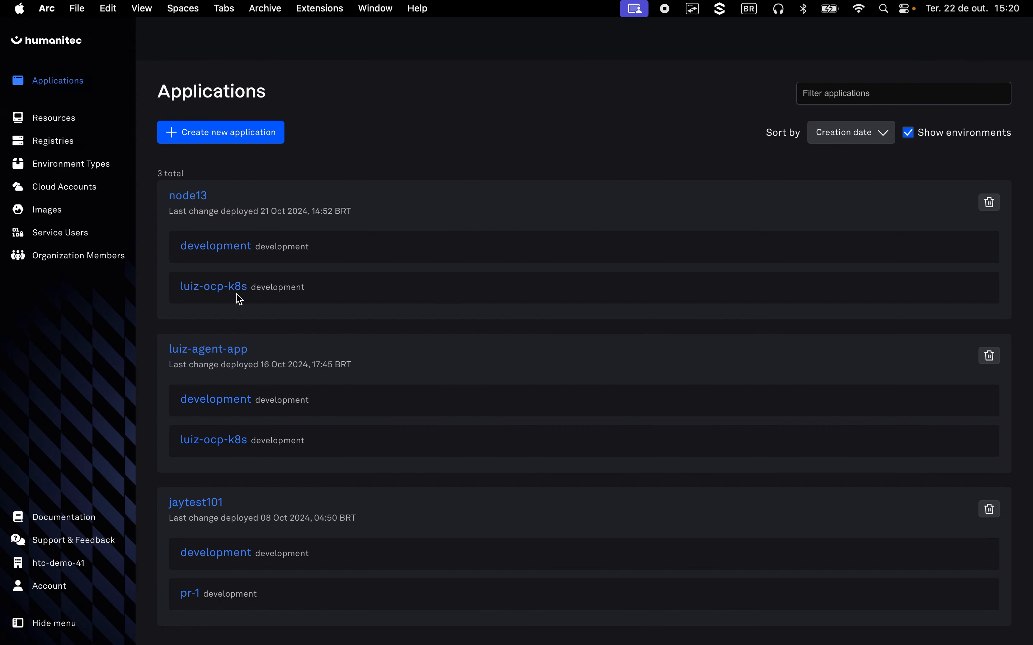
{"action": "mouse_move", "coordinate": [2, 364]}
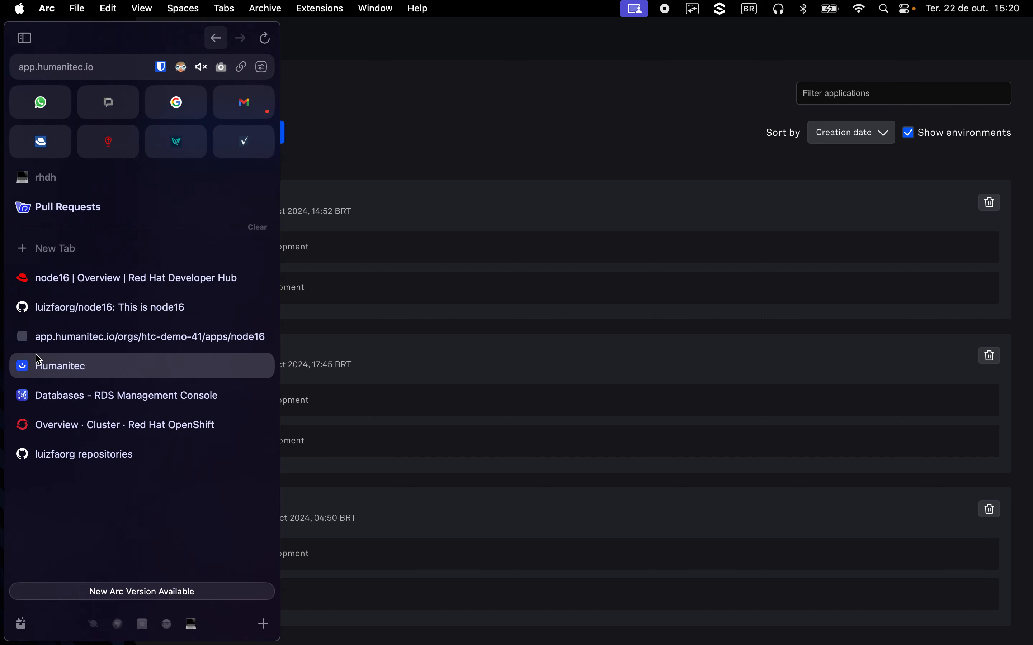
{"action": "left_click", "coordinate": [156, 344]}
{"action": "left_click", "coordinate": [261, 368]}
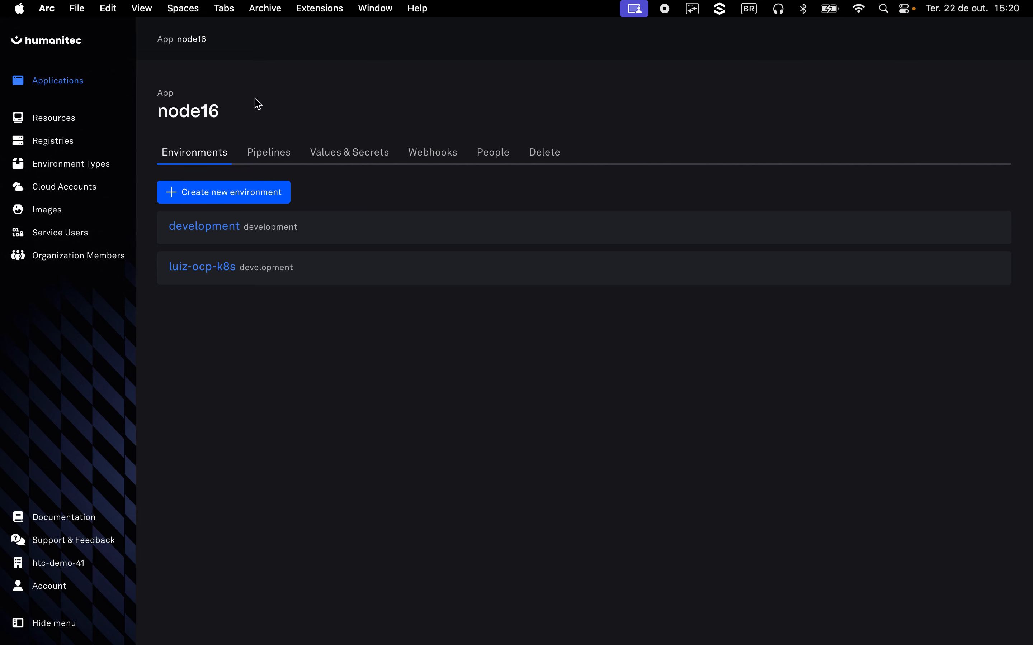
- Open the luiz-ocp-k8s environment's latest pipeline run and show the details of its Deploy Set To Environment step
{"action": "left_click", "coordinate": [211, 269]}
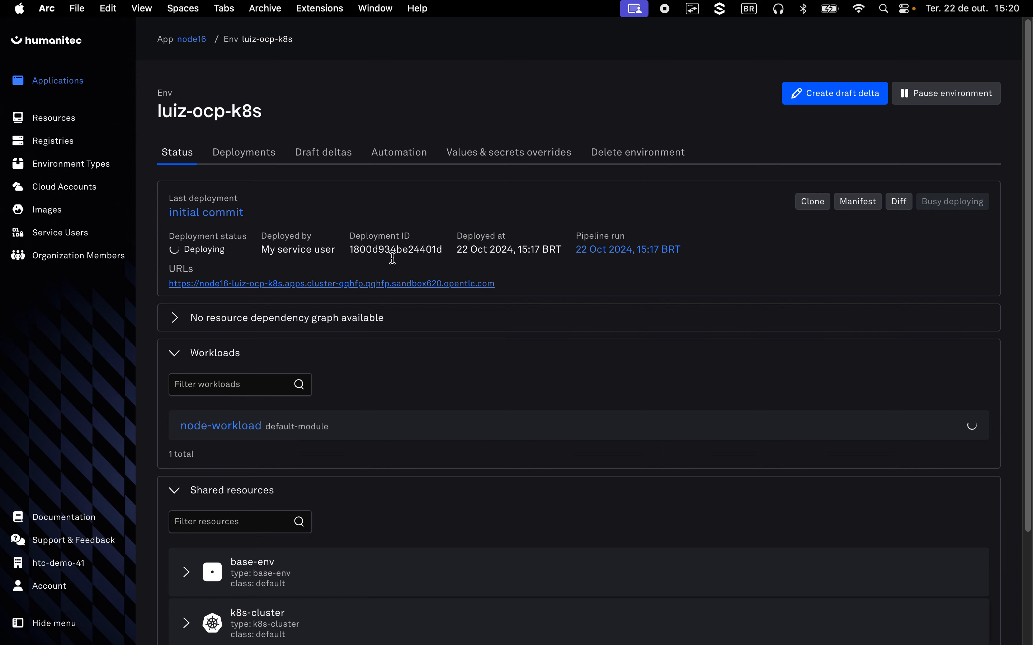
{"action": "scroll", "coordinate": [407, 266], "scroll_direction": "down", "scroll_amount": 3}
{"action": "scroll", "coordinate": [407, 266], "scroll_direction": "up", "scroll_amount": 3}
{"action": "left_click", "coordinate": [657, 255]}
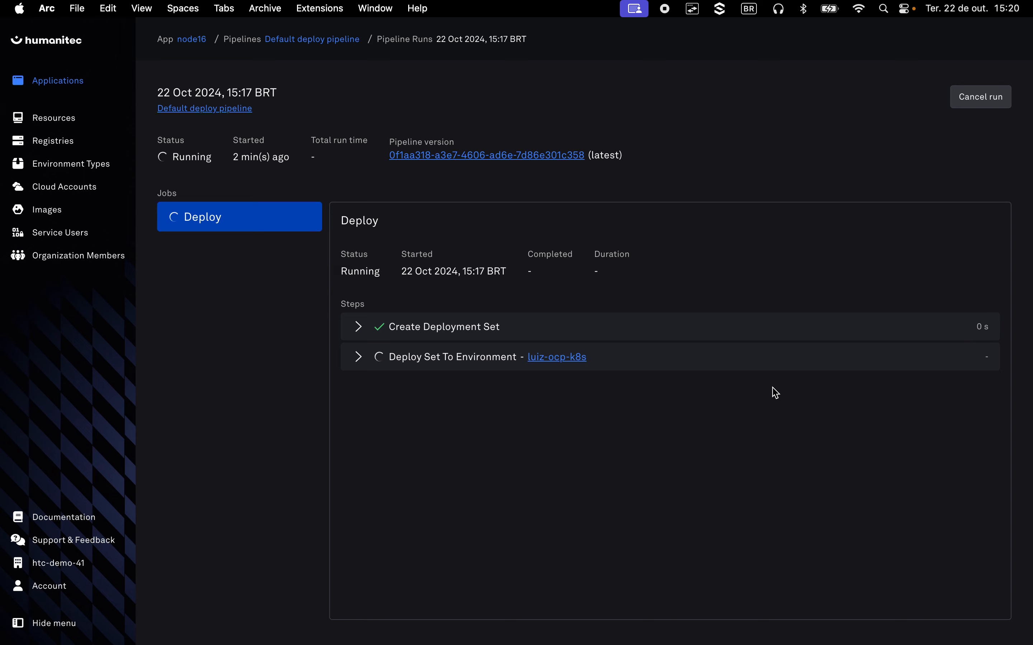
{"action": "left_click", "coordinate": [359, 358]}
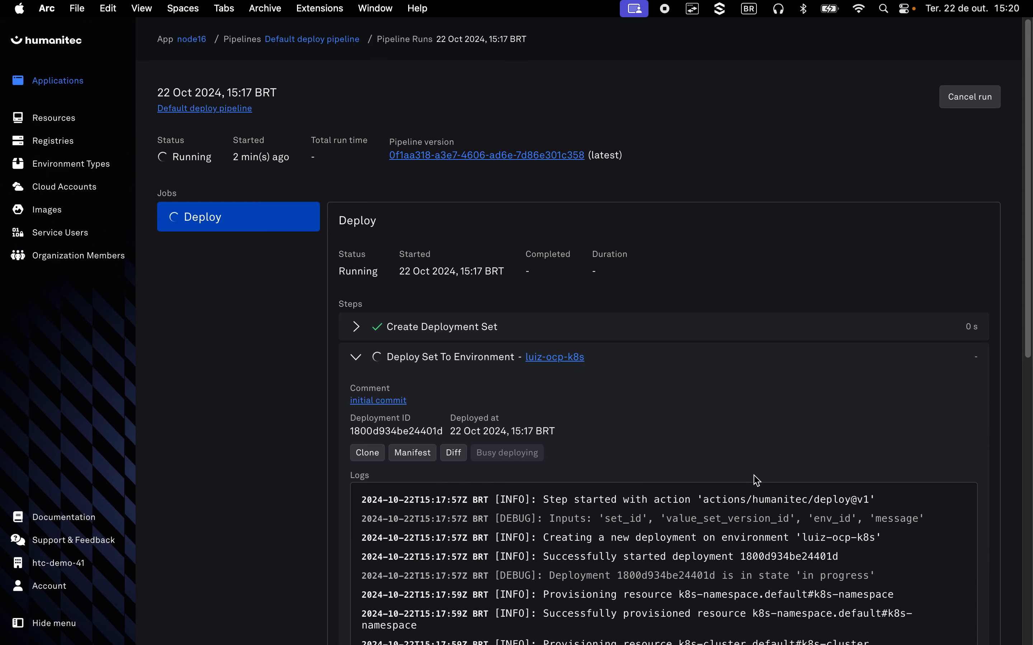
- Read through the Deploy Set To Environment logs, and switch to the Amazon RDS console to reload its databases list
{"action": "scroll", "coordinate": [757, 481], "scroll_direction": "down", "scroll_amount": 10}
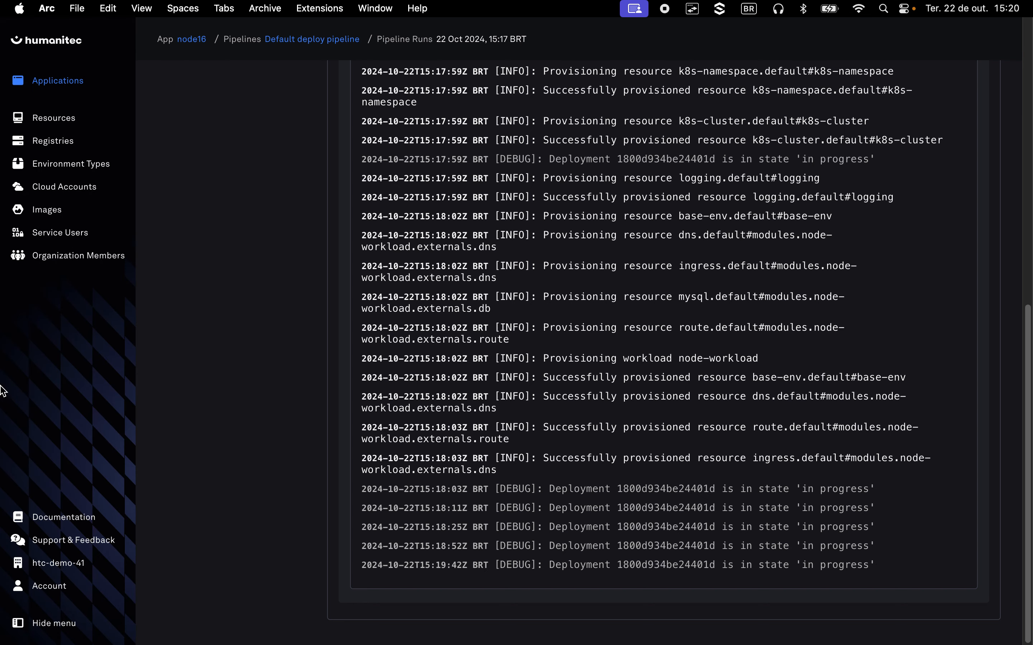
{"action": "mouse_move", "coordinate": [1, 360]}
{"action": "left_click", "coordinate": [101, 382]}
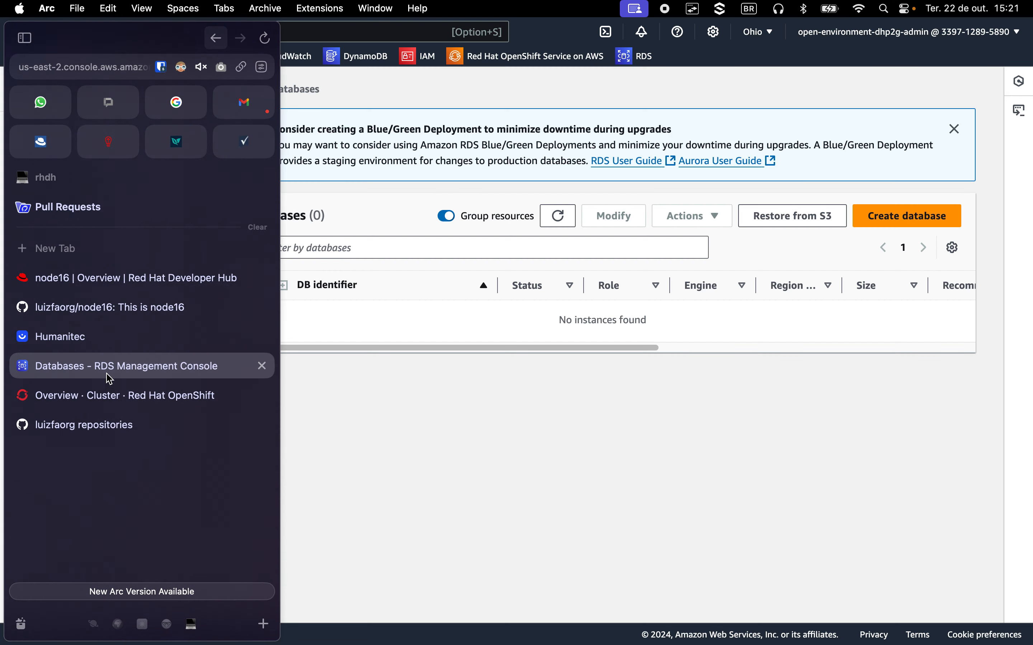
{"action": "right_click", "coordinate": [705, 419]}
{"action": "left_click", "coordinate": [651, 430]}
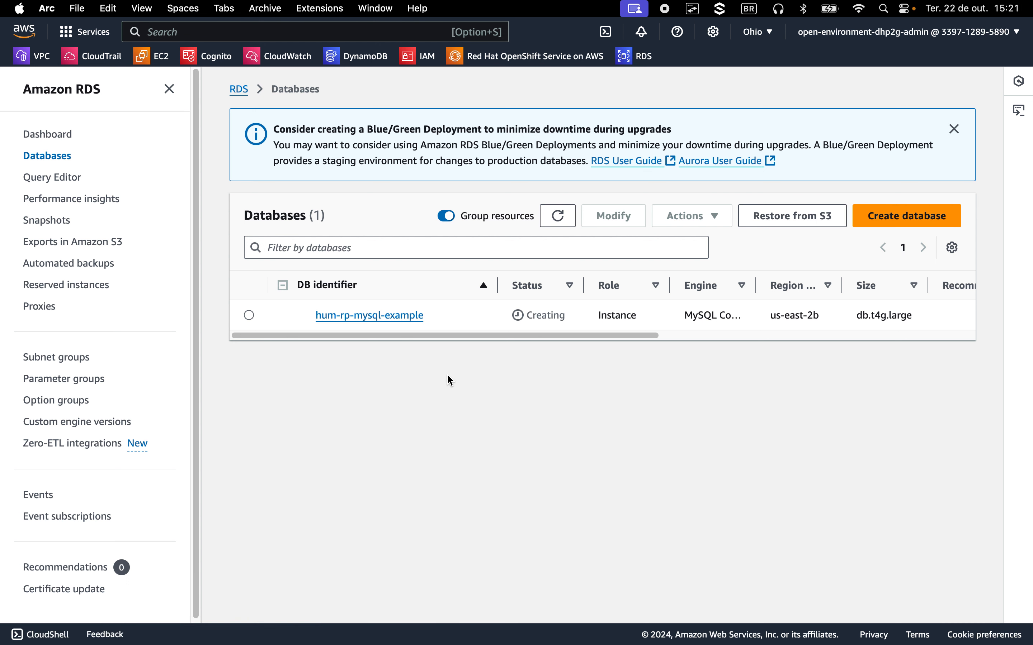
- Look over the node16 repository's file list on GitHub and return to node16's overview in Red Hat Developer Hub
{"action": "mouse_move", "coordinate": [3, 398]}
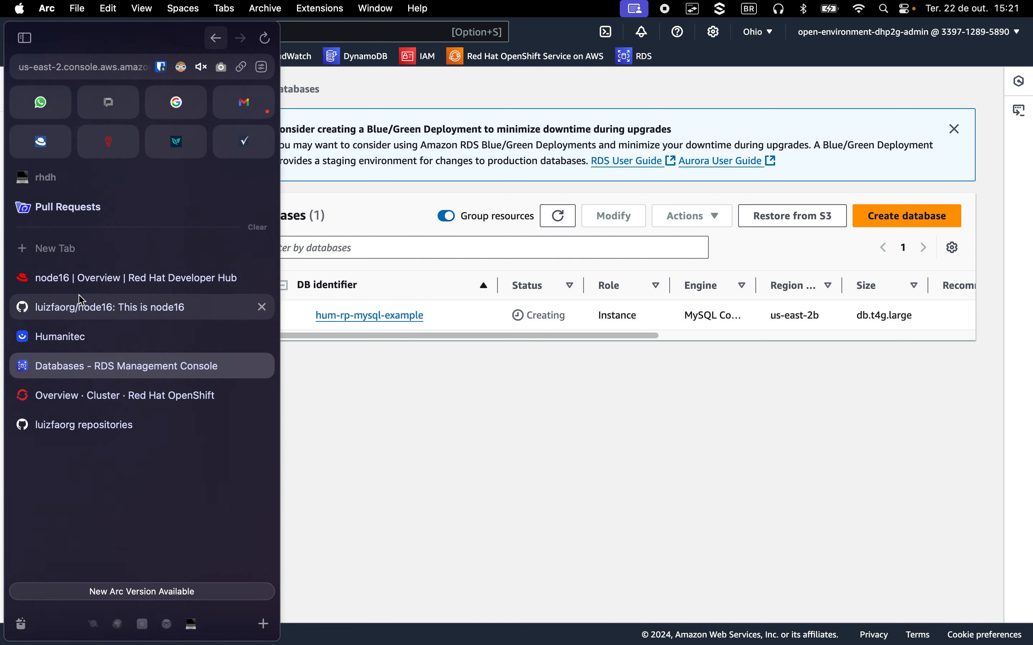
{"action": "left_click", "coordinate": [99, 307]}
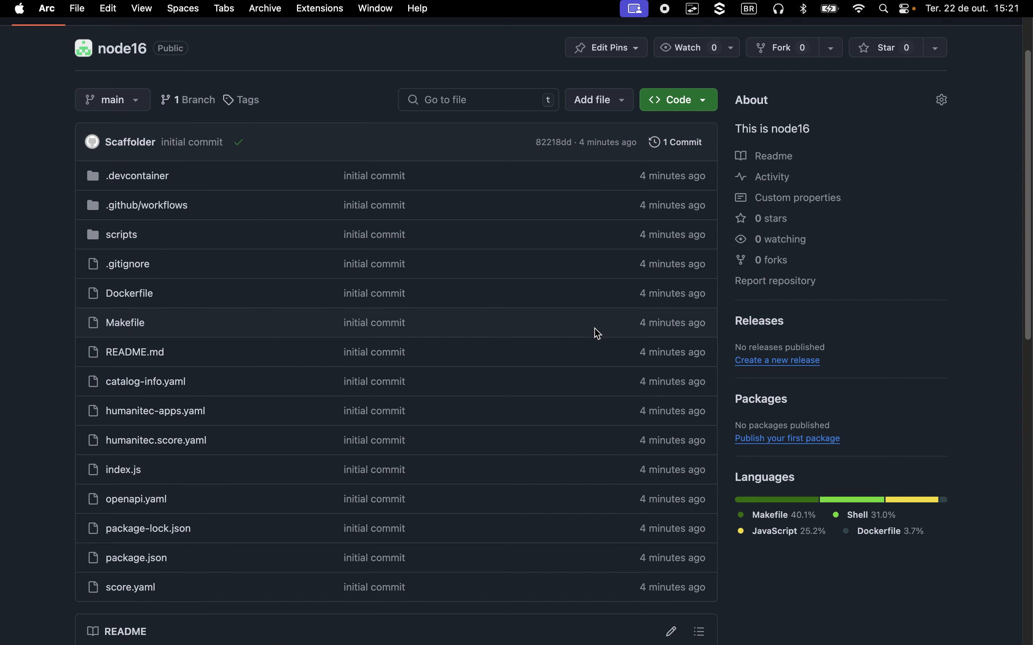
{"action": "scroll", "coordinate": [470, 255], "scroll_direction": "down", "scroll_amount": 1}
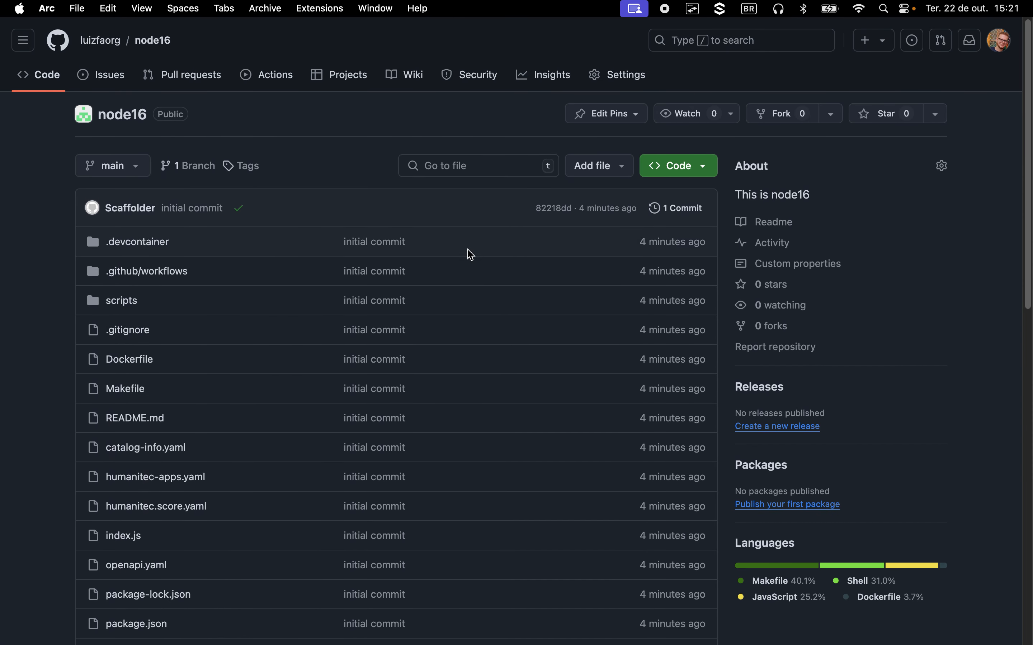
{"action": "mouse_move", "coordinate": [2, 412]}
{"action": "left_click", "coordinate": [118, 289]}
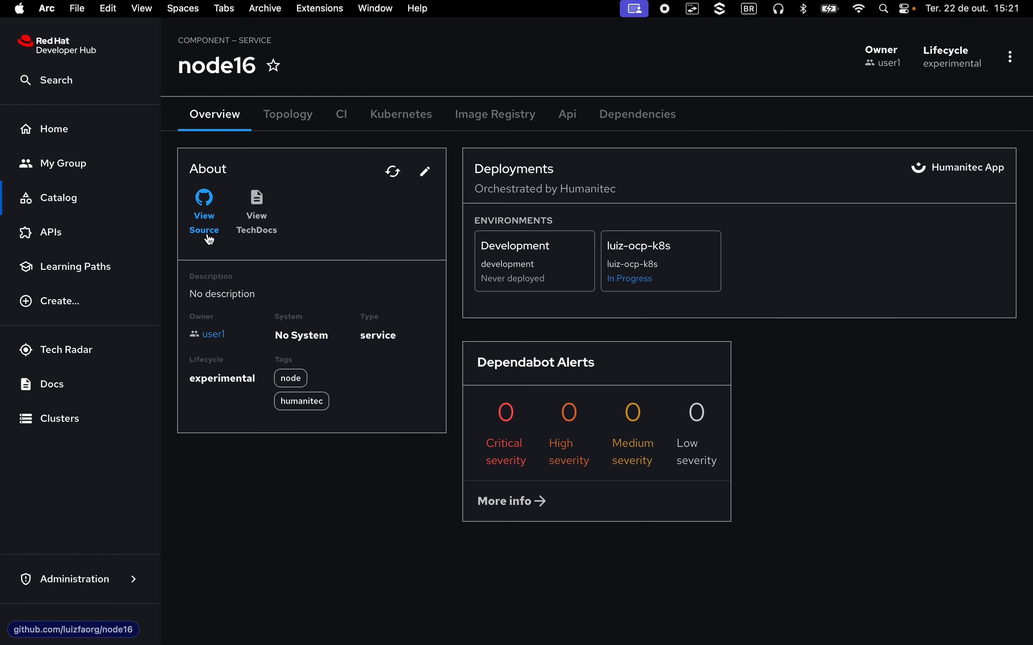
- Open node16's source repository from its overview and show the contents of score.yaml
{"action": "left_click", "coordinate": [209, 239]}
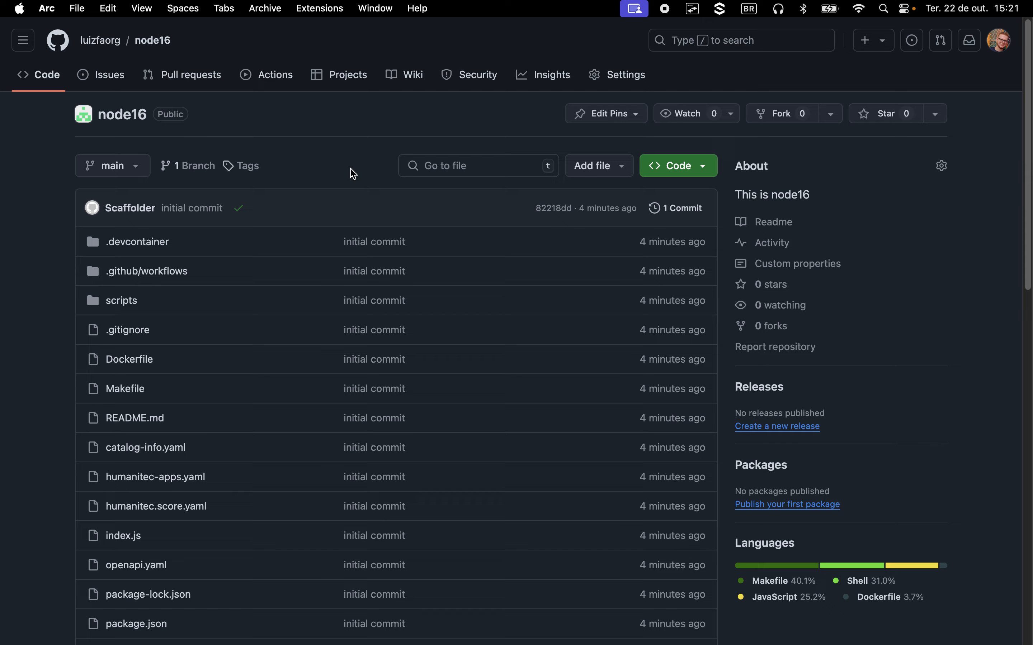
{"action": "scroll", "coordinate": [352, 174], "scroll_direction": "down", "scroll_amount": 10}
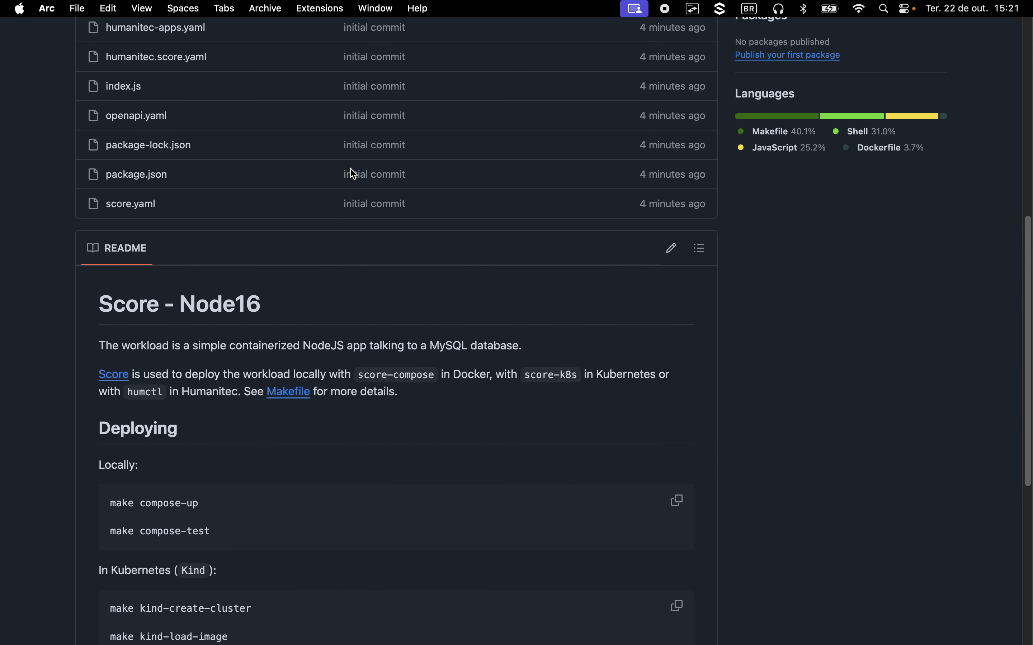
{"action": "scroll", "coordinate": [353, 174], "scroll_direction": "up", "scroll_amount": 5}
{"action": "scroll", "coordinate": [260, 254], "scroll_direction": "up", "scroll_amount": 3}
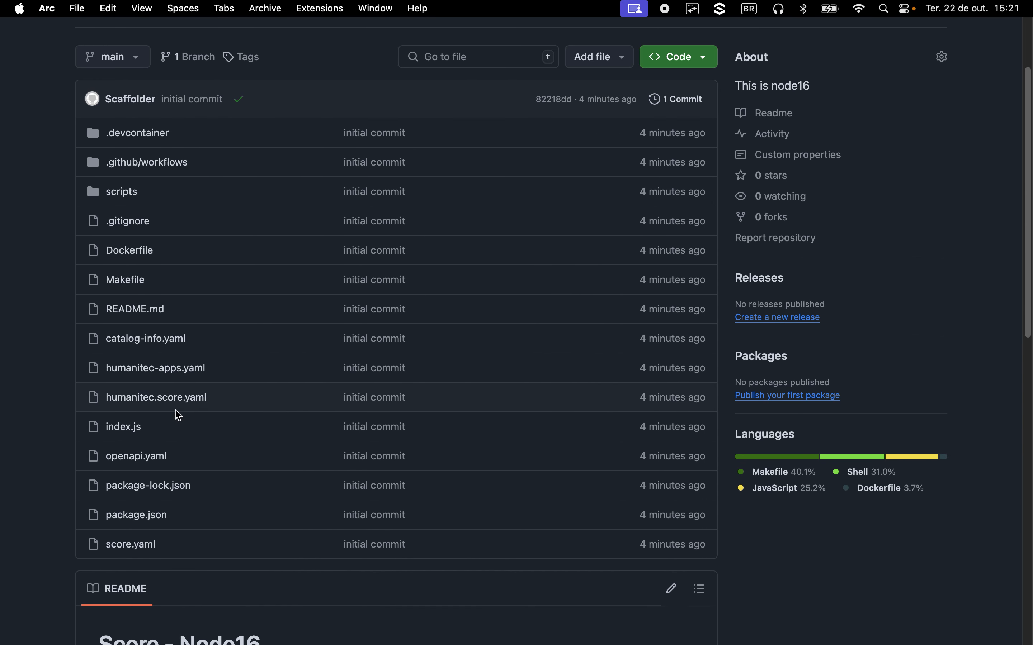
{"action": "left_click", "coordinate": [135, 547]}
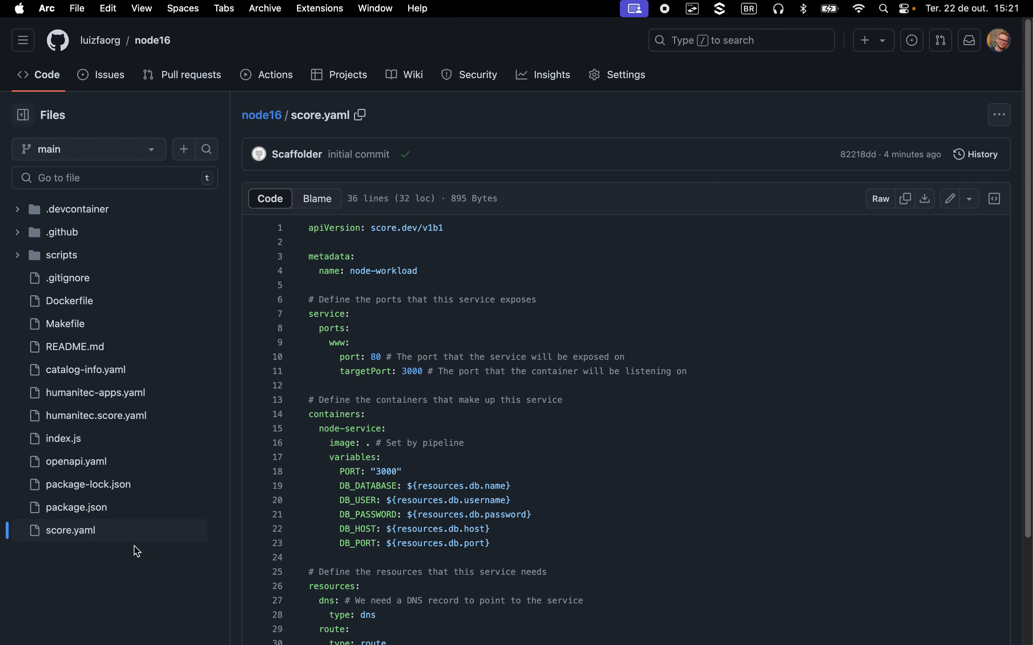
- Examine the workload name, service ports and container definition in score.yaml
{"action": "scroll", "coordinate": [359, 263], "scroll_direction": "down", "scroll_amount": 5}
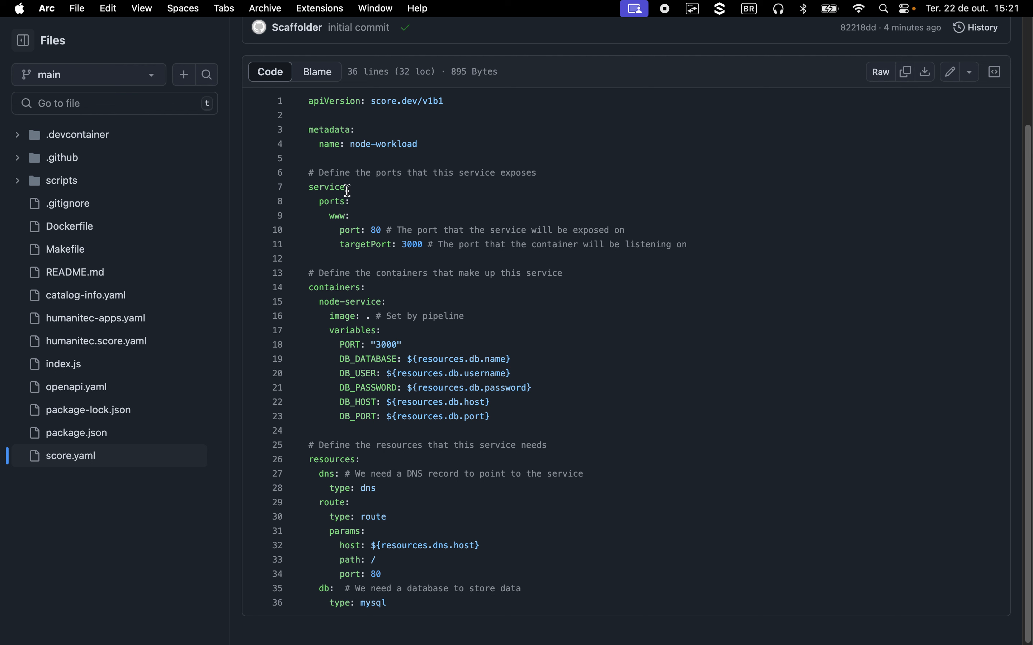
{"action": "left_click_drag", "start_coordinate": [355, 145], "coordinate": [418, 147]}
{"action": "left_click", "coordinate": [405, 192]}
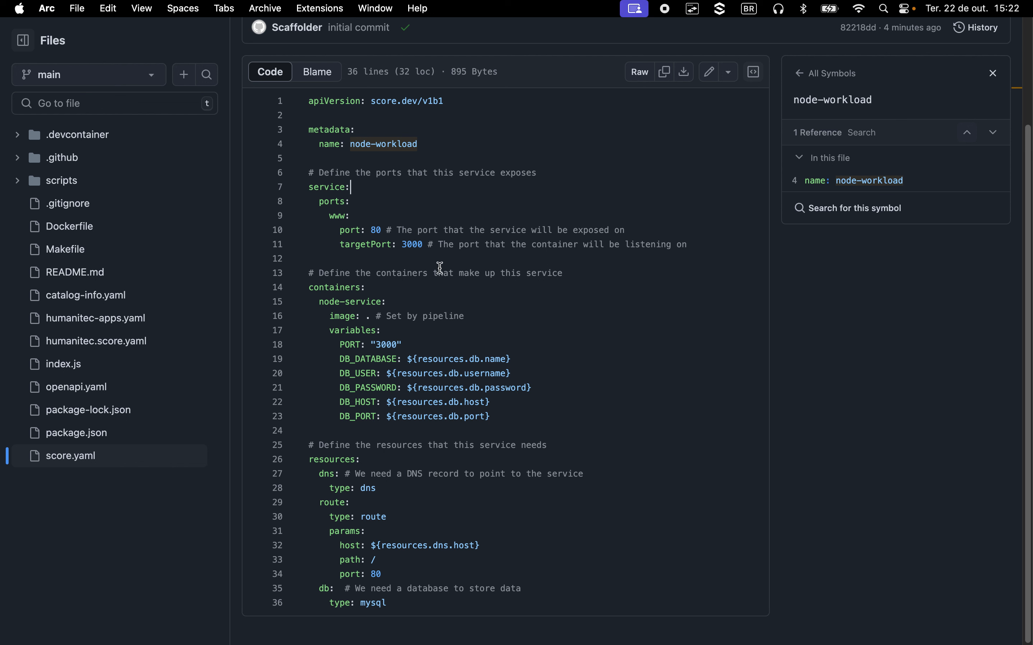
{"action": "left_click", "coordinate": [705, 242]}
{"action": "left_click", "coordinate": [622, 280]}
{"action": "left_click", "coordinate": [568, 303]}
- Examine the node-service container's image line and database variables in score.yaml
{"action": "left_click_drag", "start_coordinate": [330, 316], "coordinate": [494, 320]}
{"action": "left_click", "coordinate": [496, 321]}
{"action": "left_click_drag", "start_coordinate": [494, 412], "coordinate": [336, 374]}
{"action": "left_click", "coordinate": [336, 374]}
{"action": "scroll", "coordinate": [557, 357], "scroll_direction": "up", "scroll_amount": 2}
{"action": "scroll", "coordinate": [558, 357], "scroll_direction": "down", "scroll_amount": 2}
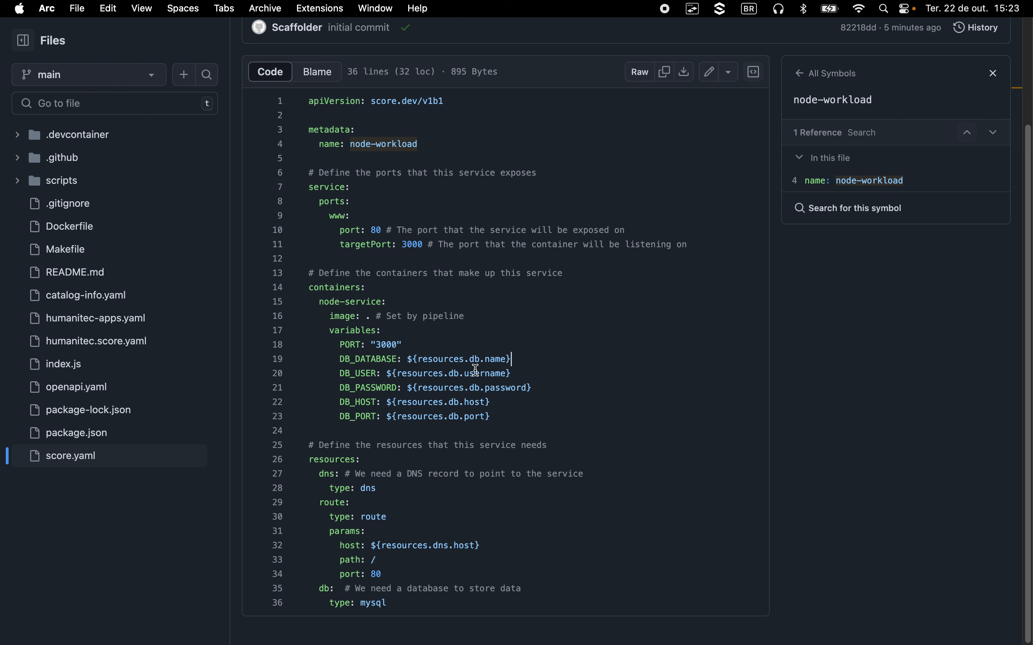
{"action": "left_click", "coordinate": [531, 401]}
{"action": "left_click_drag", "start_coordinate": [409, 359], "coordinate": [541, 357]}
{"action": "left_click", "coordinate": [542, 358]}
{"action": "left_click", "coordinate": [563, 403]}
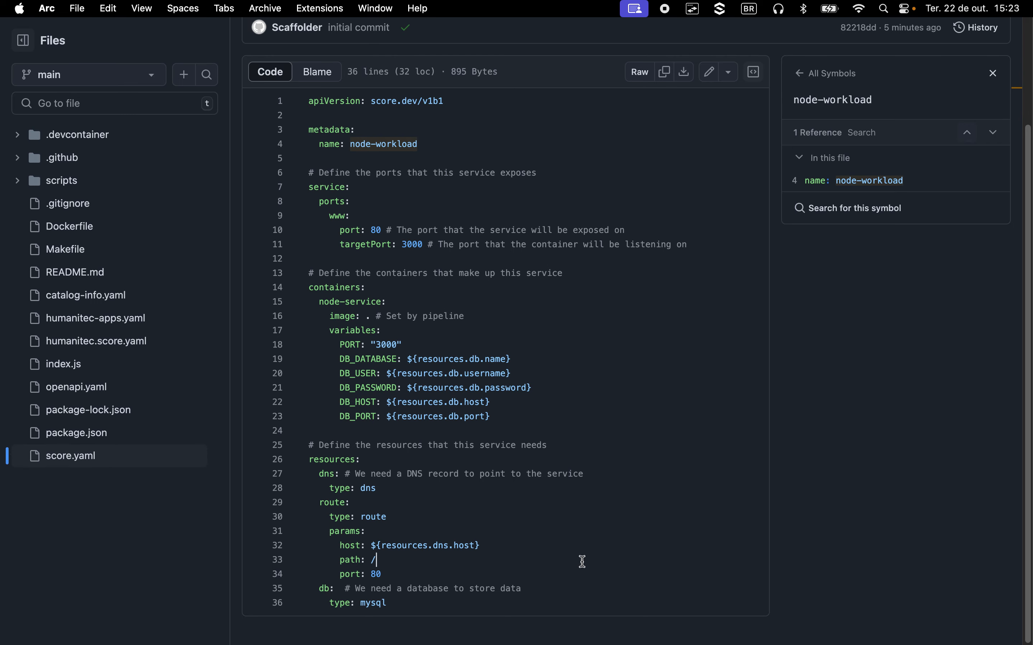
- Examine the mysql db resource at the end of score.yaml and go back to the repository's code page
{"action": "left_click_drag", "start_coordinate": [405, 603], "coordinate": [525, 591]}
{"action": "left_click", "coordinate": [349, 593]}
{"action": "left_click", "coordinate": [525, 591]}
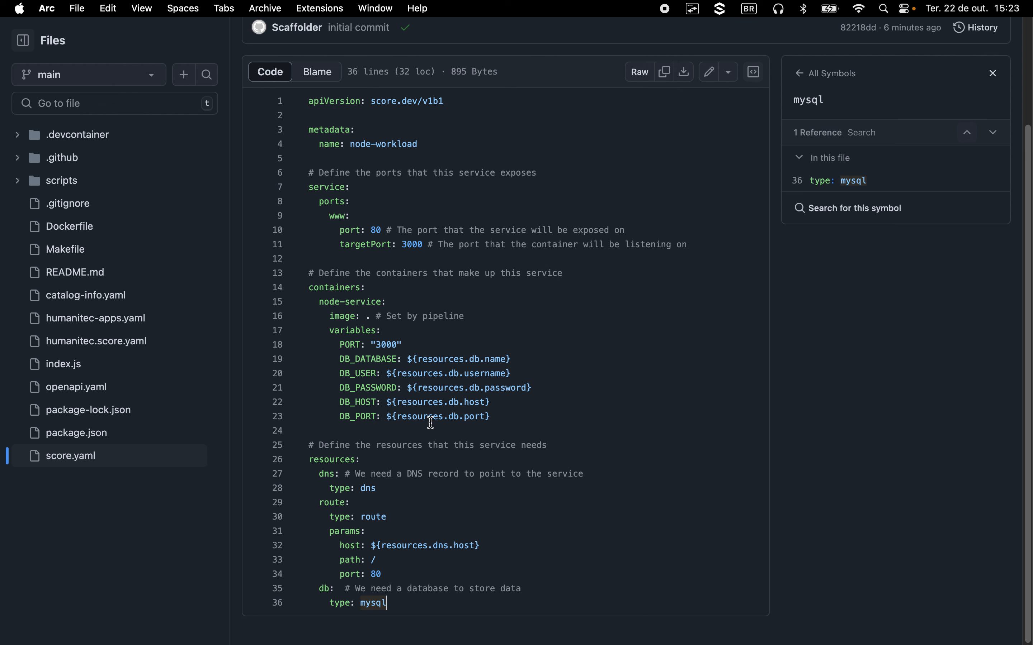
{"action": "scroll", "coordinate": [604, 408], "scroll_direction": "up", "scroll_amount": 3}
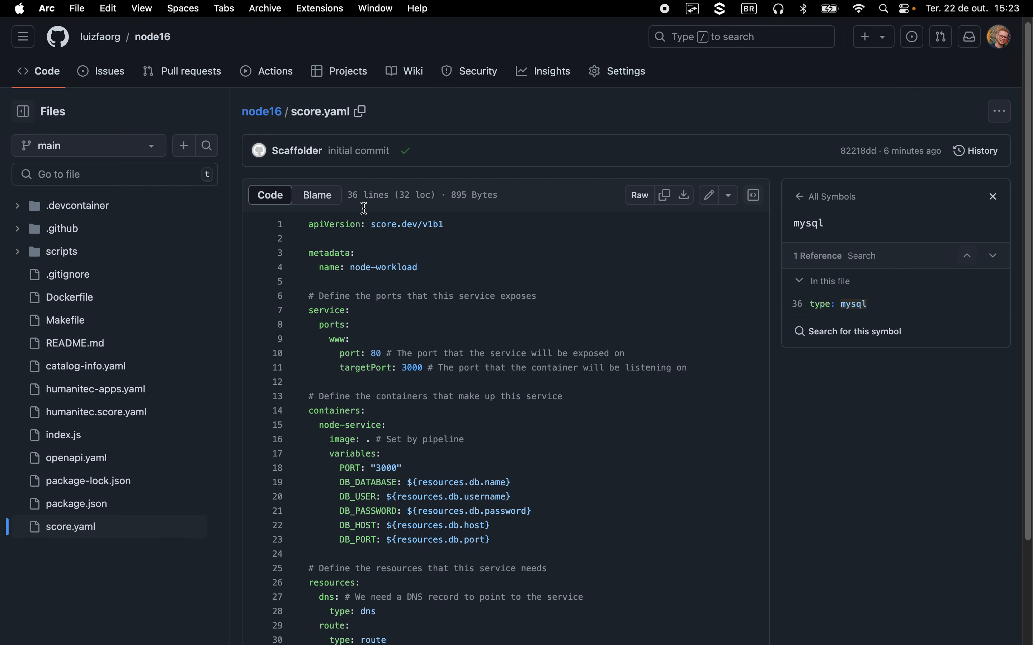
{"action": "left_click", "coordinate": [45, 72]}
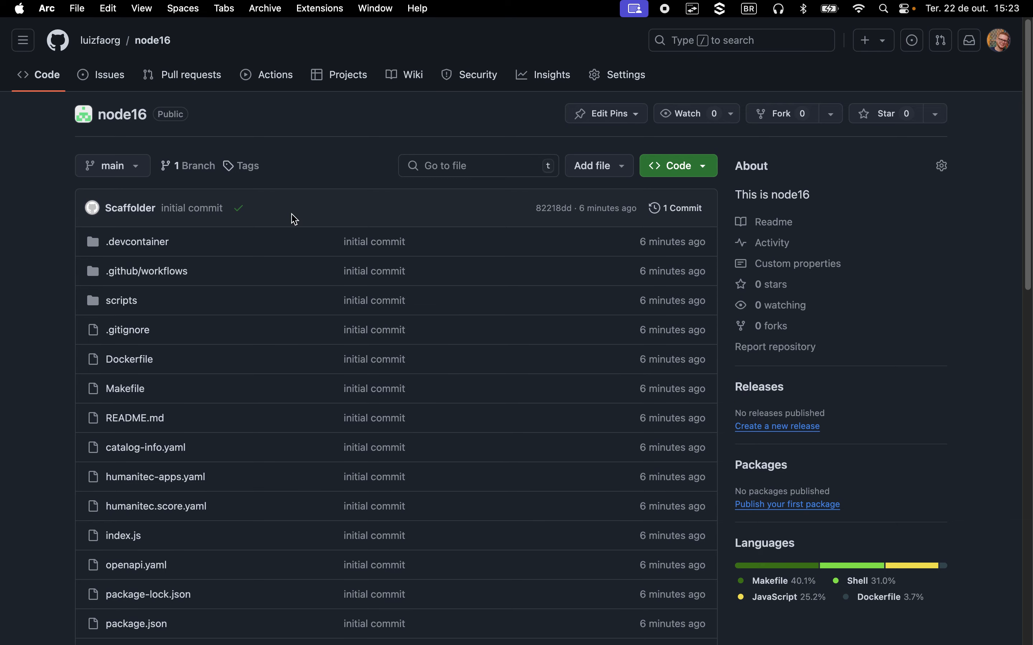
- Switch to Red Hat Developer Hub and show the workloads of node16's luiz-ocp-k8s environment
{"action": "mouse_move", "coordinate": [2, 304]}
{"action": "left_click", "coordinate": [128, 278]}
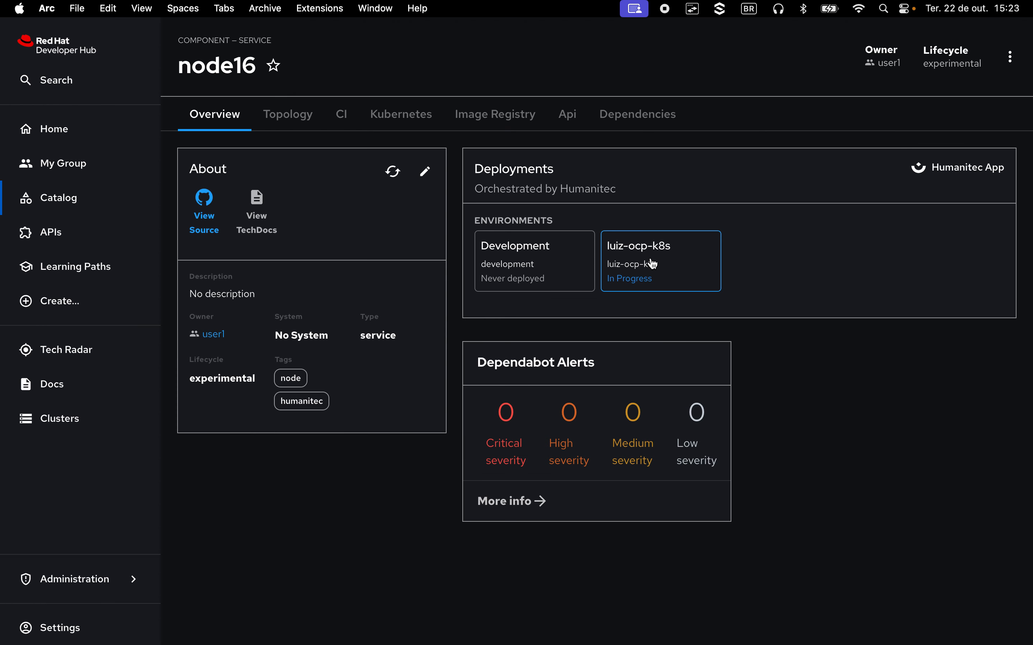
{"action": "left_click", "coordinate": [652, 262]}
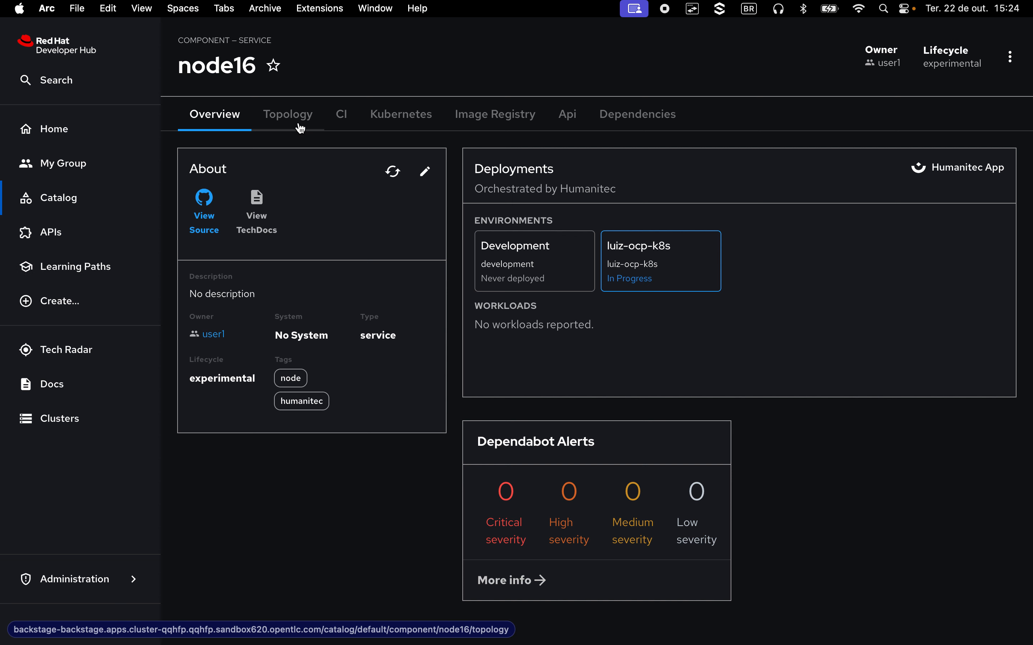
- Check the Humanitec pipeline run, and switch to the Amazon RDS console to refresh the databases list
{"action": "mouse_move", "coordinate": [3, 235]}
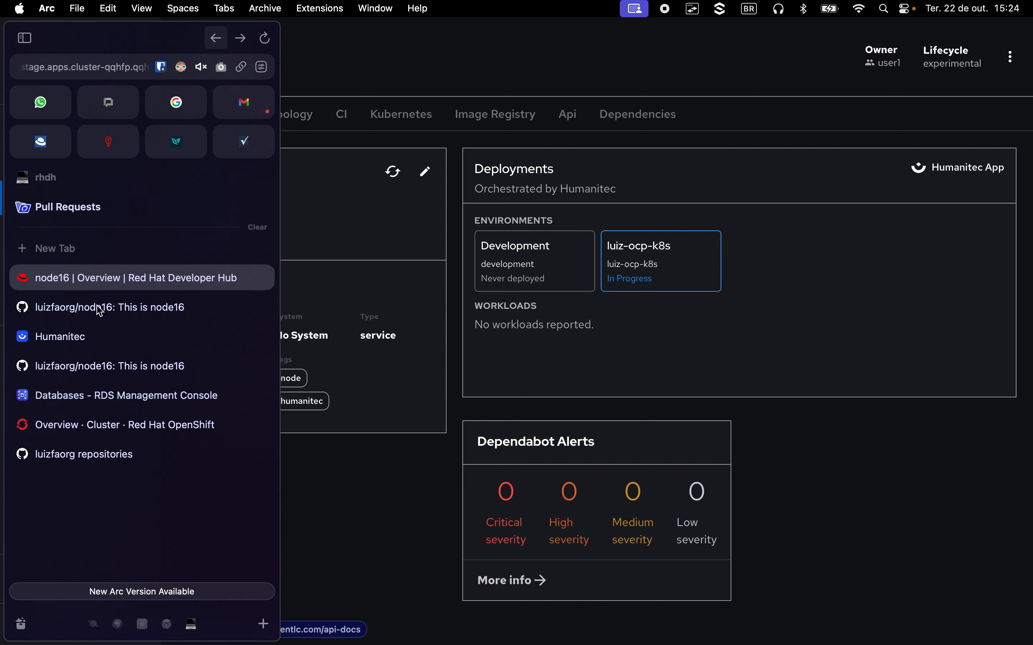
{"action": "left_click", "coordinate": [93, 346]}
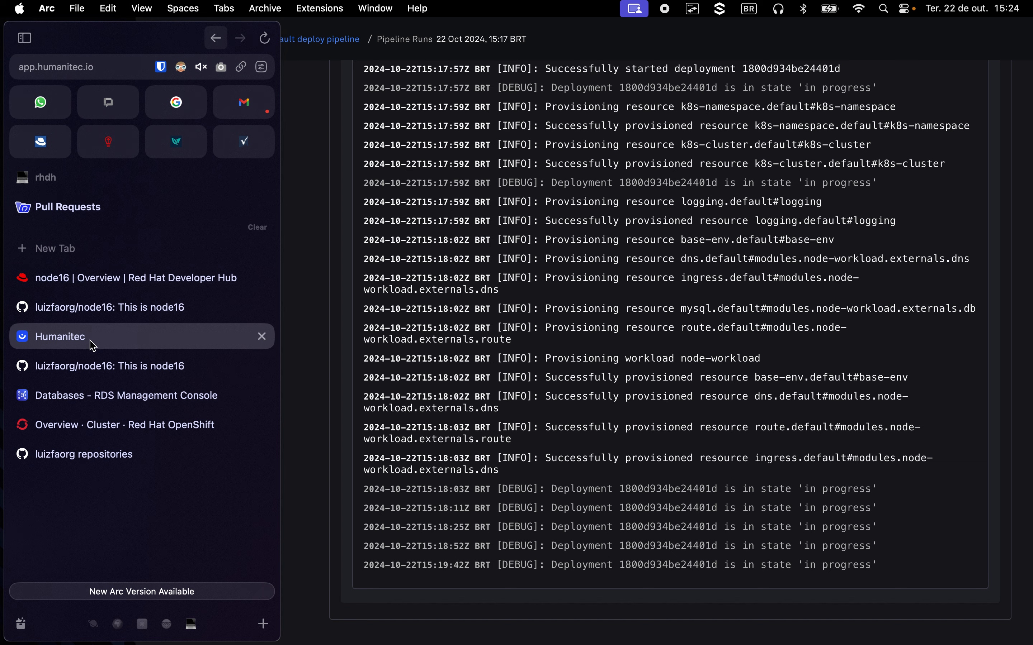
{"action": "left_click", "coordinate": [88, 403]}
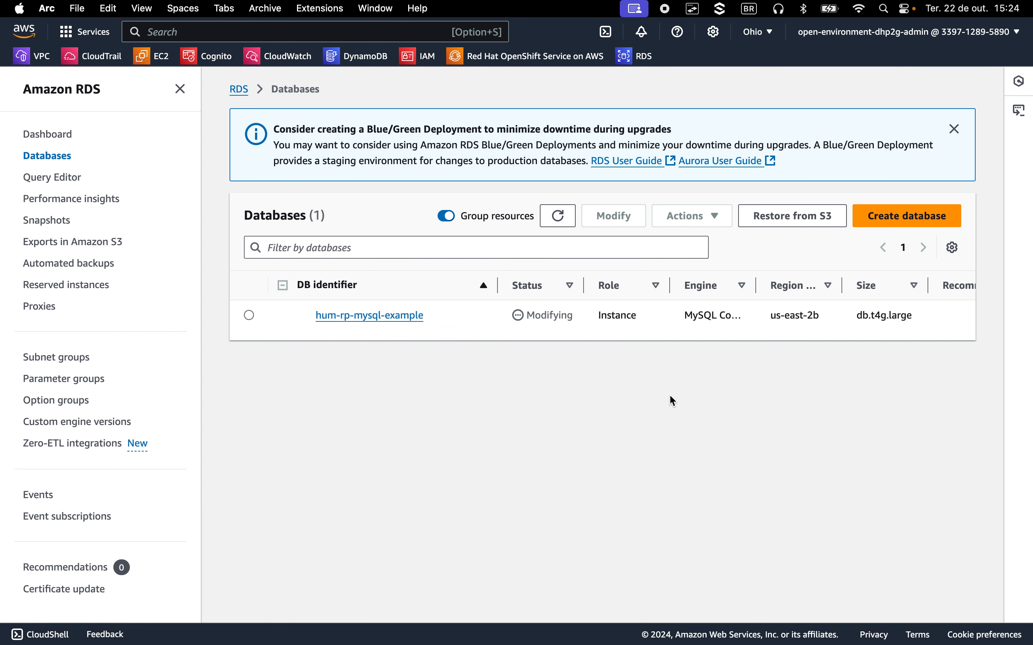
{"action": "left_click", "coordinate": [558, 216]}
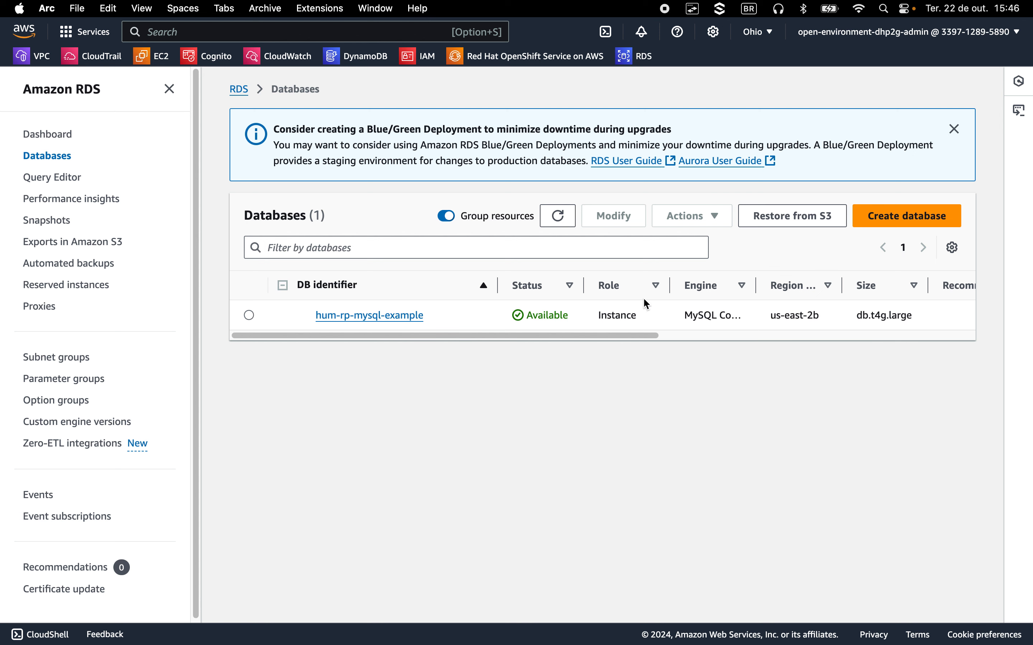
- Return to node16's overview in Red Hat Developer Hub and open the deployed application from the externals.dns resource's host, reloading its page
{"action": "mouse_move", "coordinate": [2, 253]}
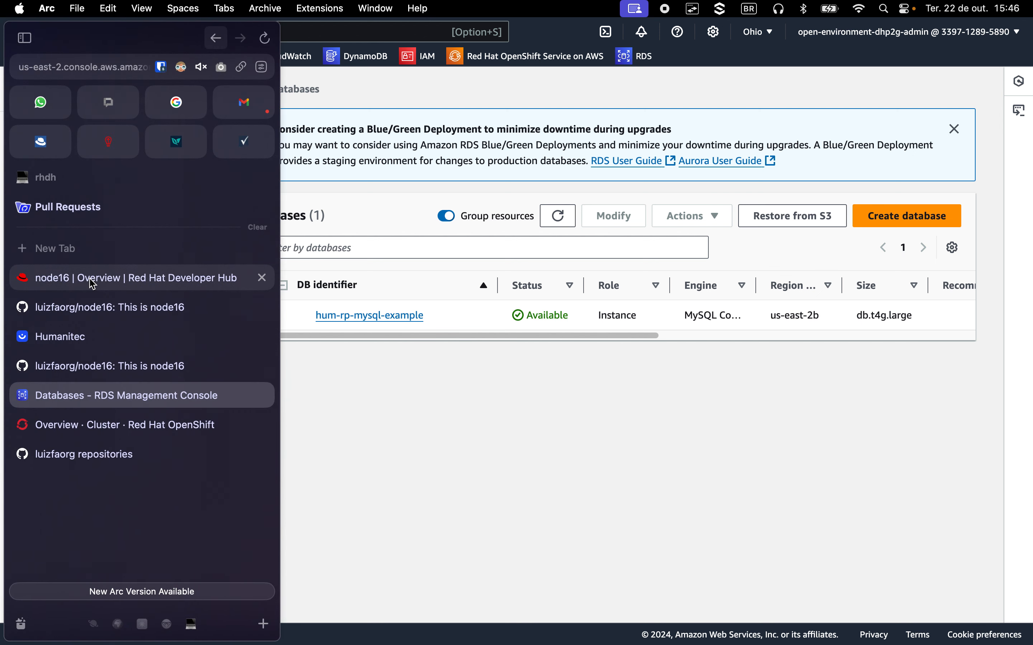
{"action": "left_click", "coordinate": [101, 286]}
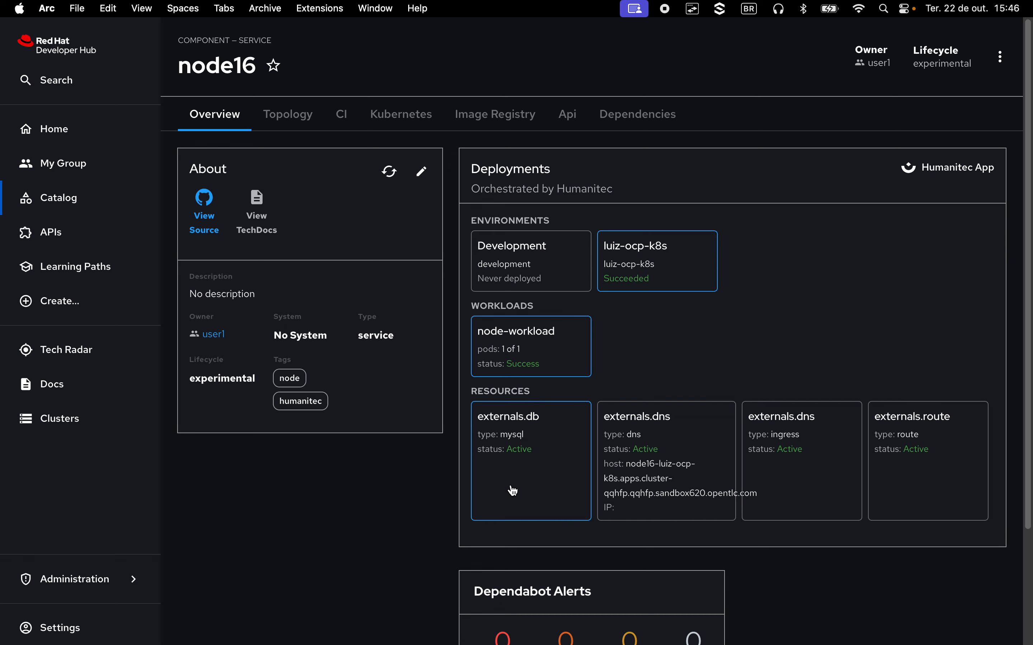
{"action": "left_click", "coordinate": [667, 445]}
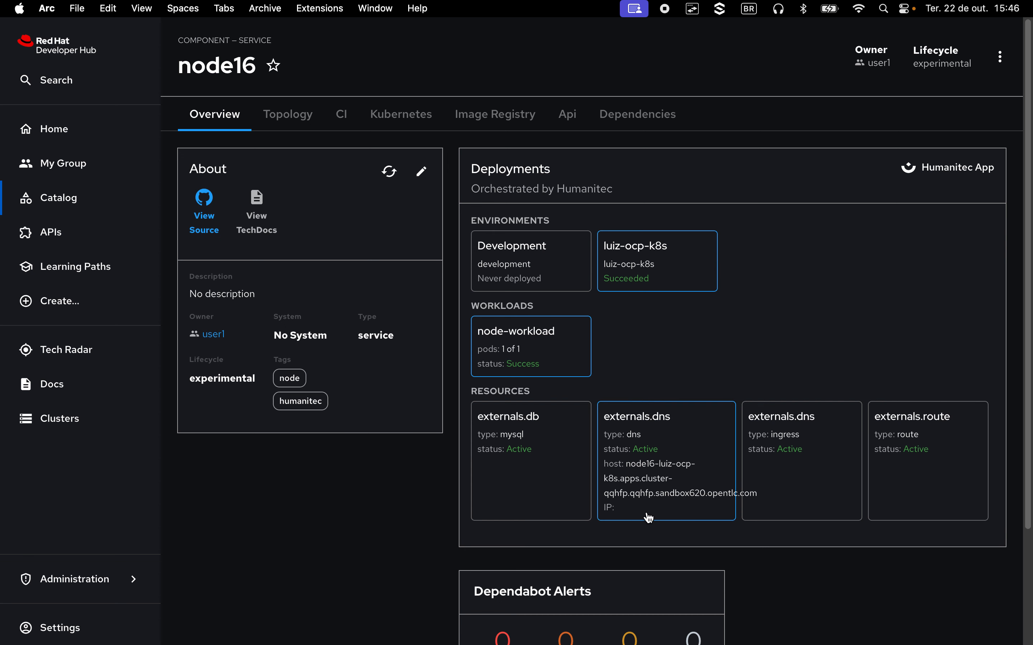
{"action": "left_click", "coordinate": [644, 500]}
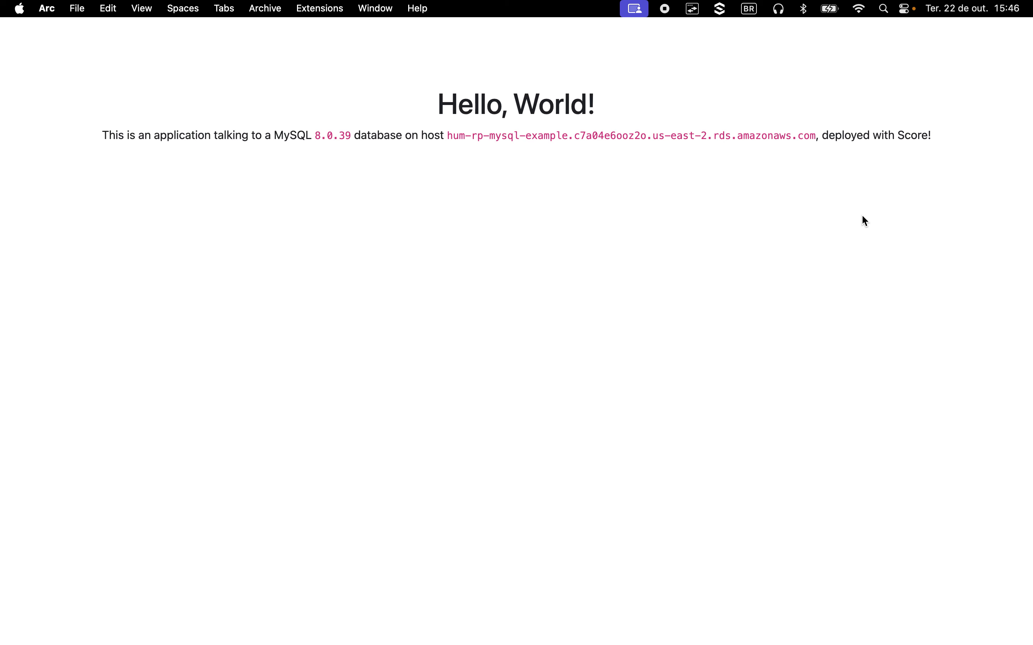
{"action": "key", "text": "super+r"}
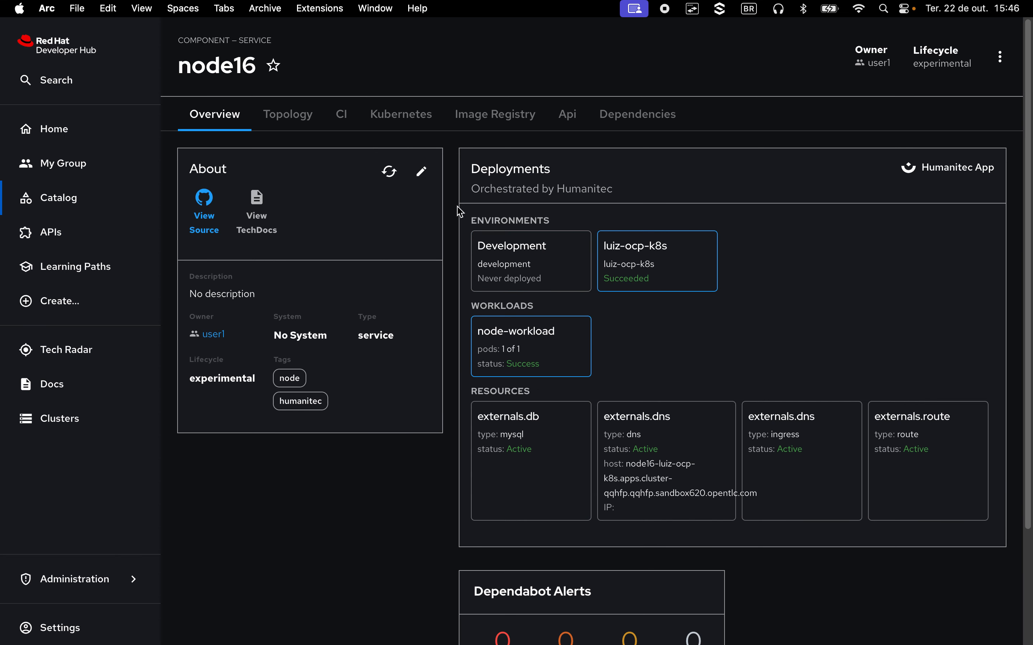
- Show node16's topology on dev-cluster-infra and its CI workflow runs from the luiz-ocp-k8s deployment overview
{"action": "left_click", "coordinate": [684, 266]}
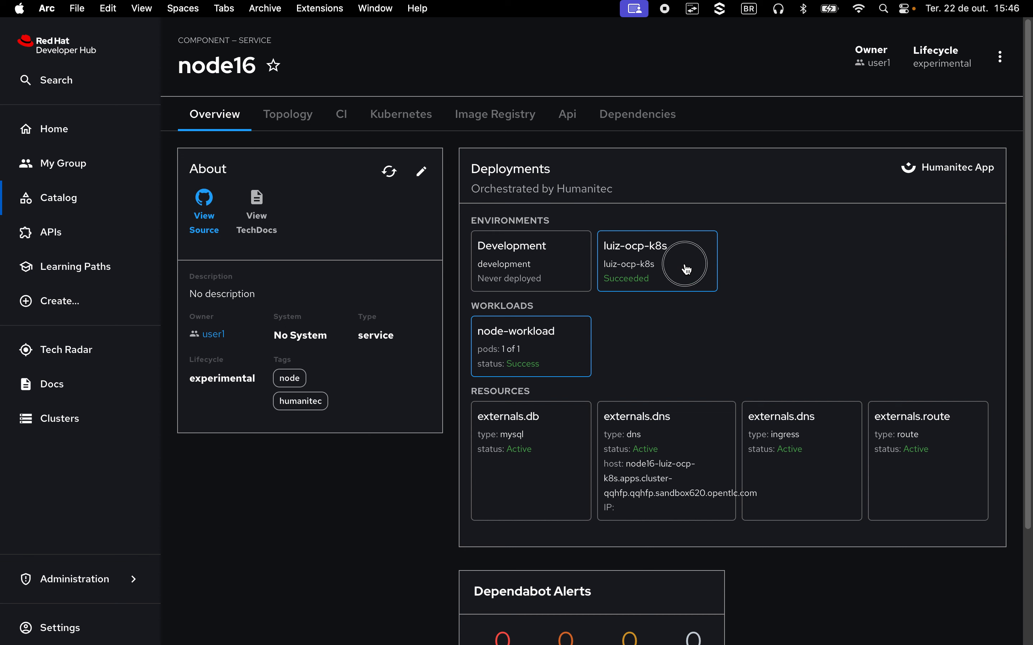
{"action": "left_click", "coordinate": [281, 127]}
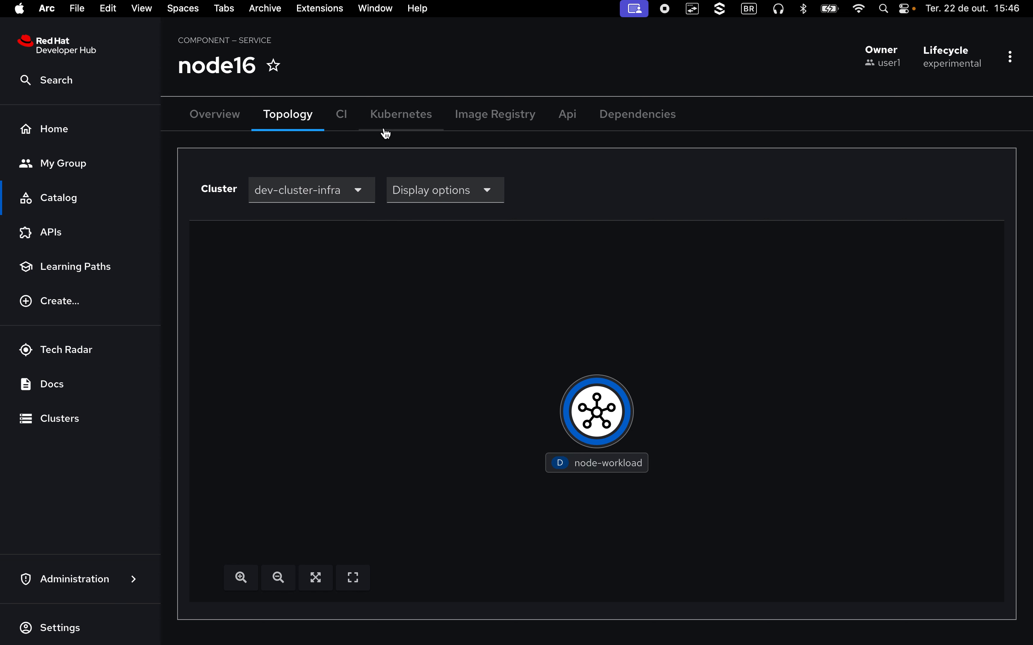
{"action": "left_click", "coordinate": [348, 121]}
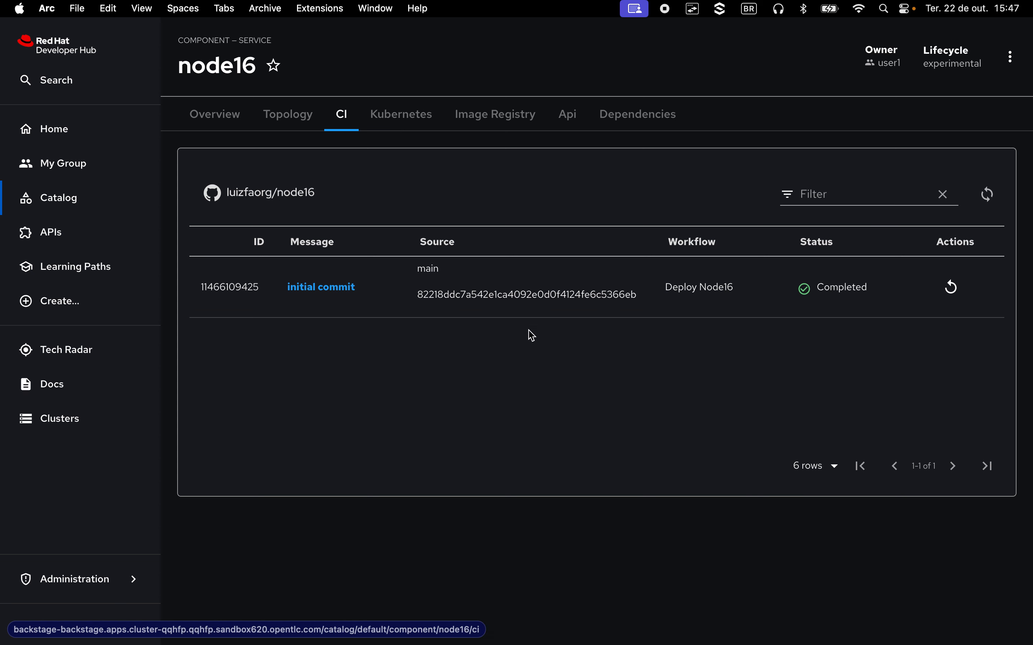
- Show node16's Kubernetes resources and expand the dev-cluster-infra cluster and its node-workload deployment to list the pods
{"action": "left_click", "coordinate": [410, 128]}
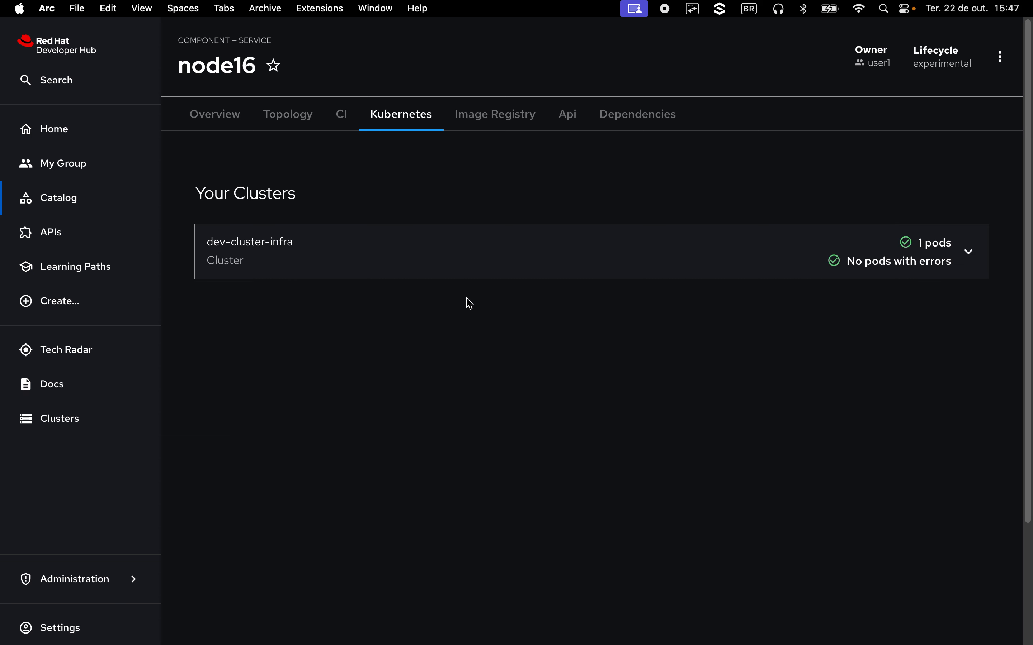
{"action": "left_click", "coordinate": [468, 265]}
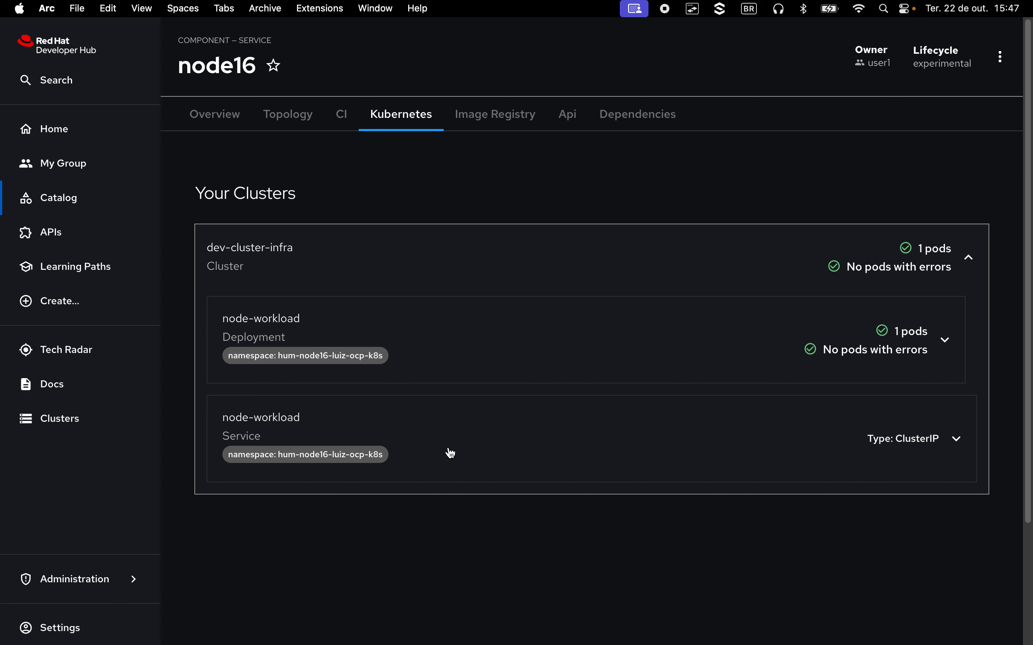
{"action": "left_click", "coordinate": [479, 342]}
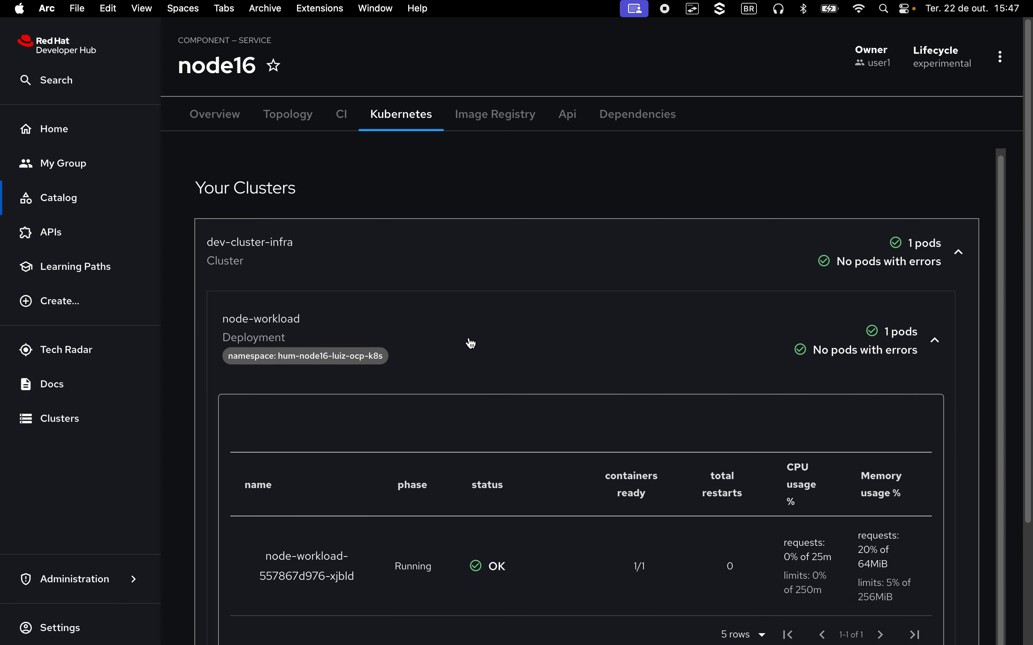
- Open the details of the node-workload pod and review its resource utilization and the node-service container's health
{"action": "scroll", "coordinate": [467, 342], "scroll_direction": "down", "scroll_amount": 1}
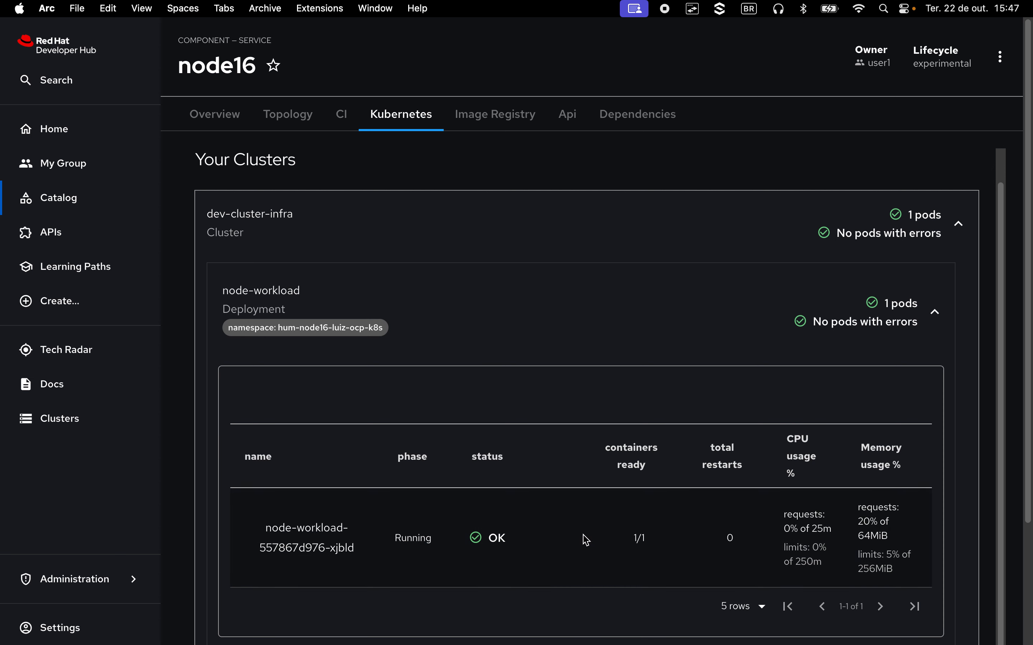
{"action": "scroll", "coordinate": [588, 541], "scroll_direction": "down", "scroll_amount": 4}
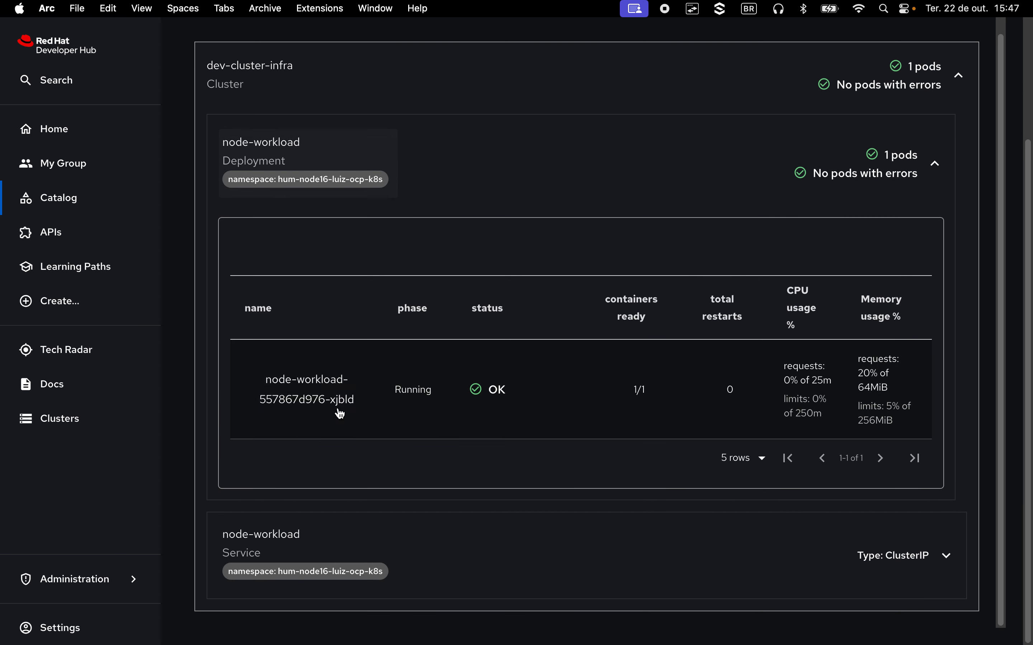
{"action": "left_click", "coordinate": [318, 392]}
{"action": "scroll", "coordinate": [672, 493], "scroll_direction": "down", "scroll_amount": 4}
{"action": "scroll", "coordinate": [674, 495], "scroll_direction": "up", "scroll_amount": 4}
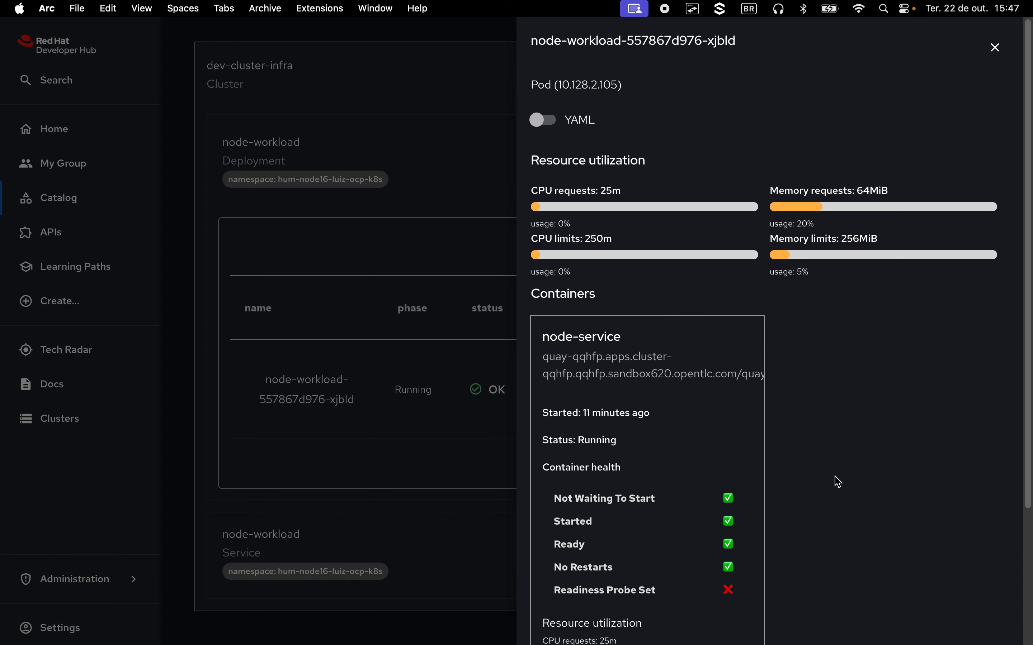
{"action": "scroll", "coordinate": [836, 480], "scroll_direction": "down", "scroll_amount": 2}
{"action": "scroll", "coordinate": [837, 480], "scroll_direction": "down", "scroll_amount": 3}
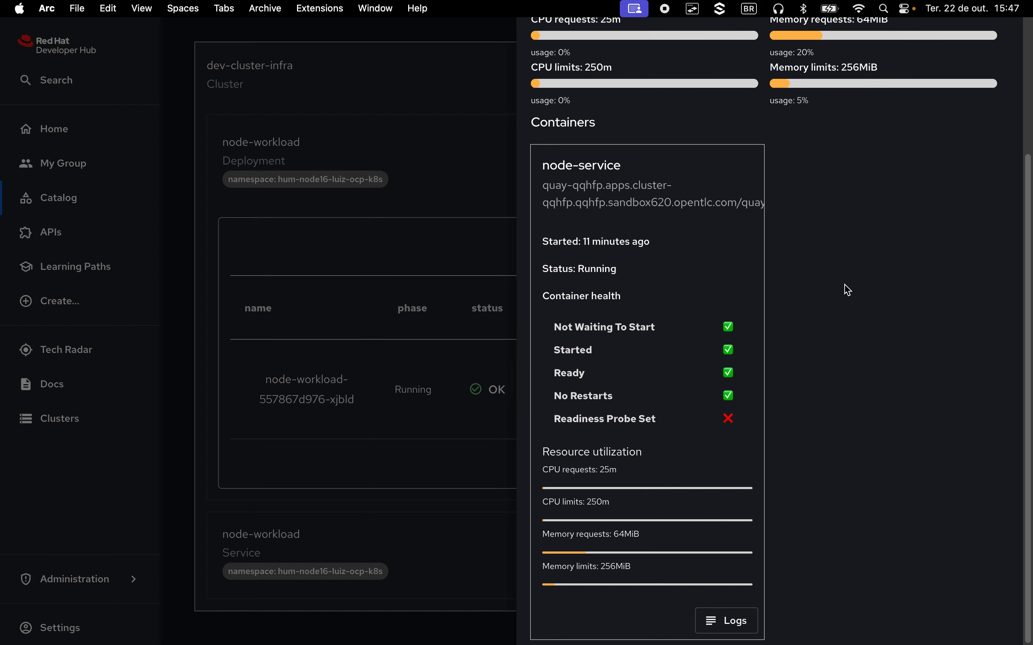
- Check the node-service container's logs, then close the logs and pod details and collapse the dev-cluster-infra cluster
{"action": "left_click", "coordinate": [723, 626]}
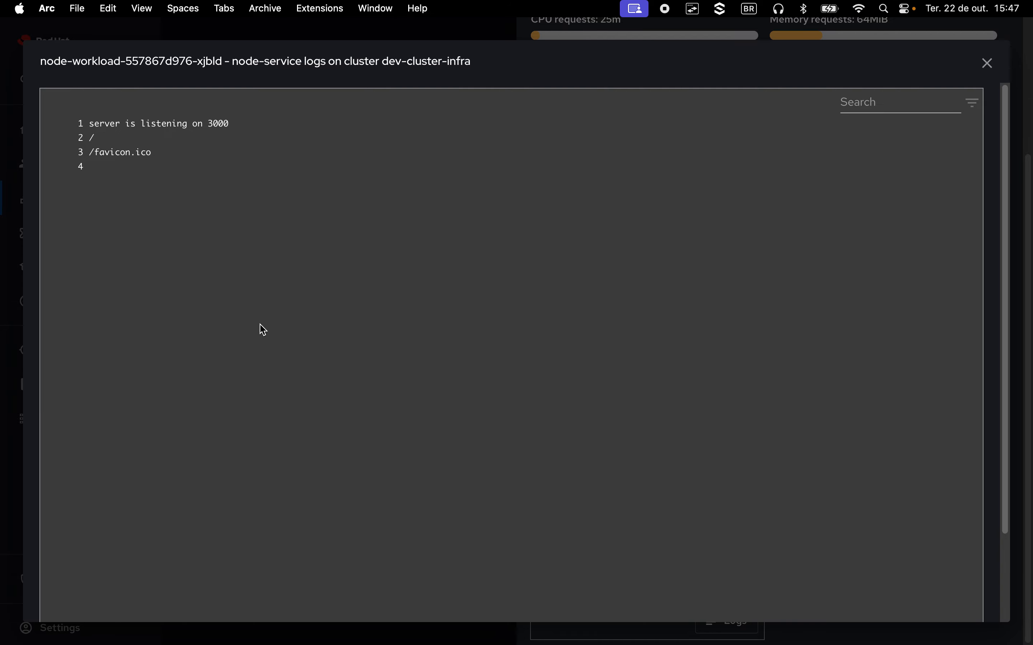
{"action": "left_click", "coordinate": [987, 63]}
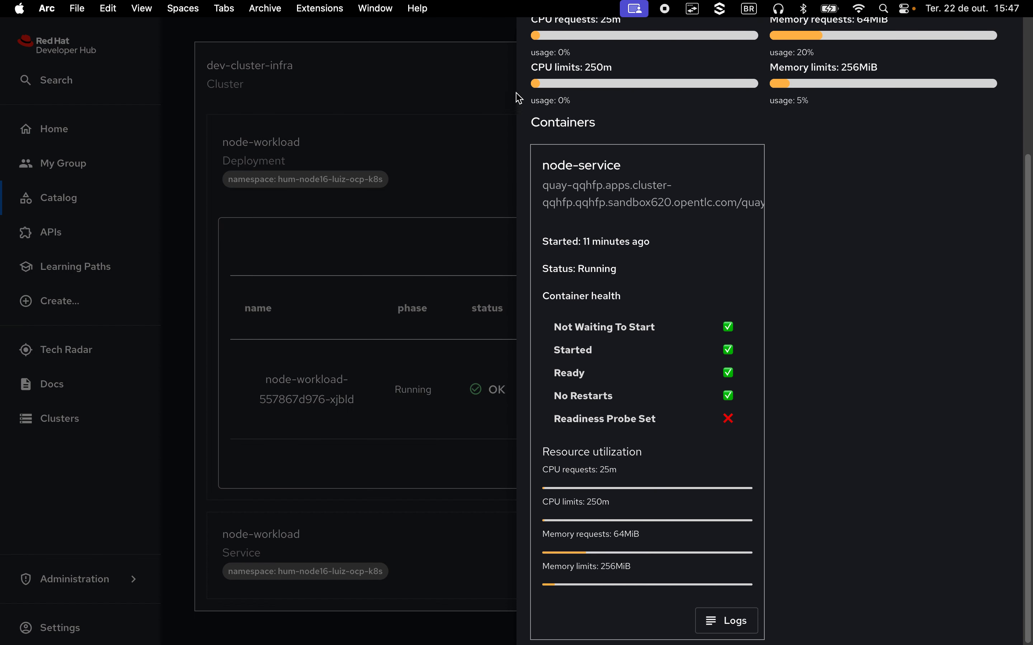
{"action": "left_click", "coordinate": [474, 101]}
{"action": "scroll", "coordinate": [856, 376], "scroll_direction": "up", "scroll_amount": 3}
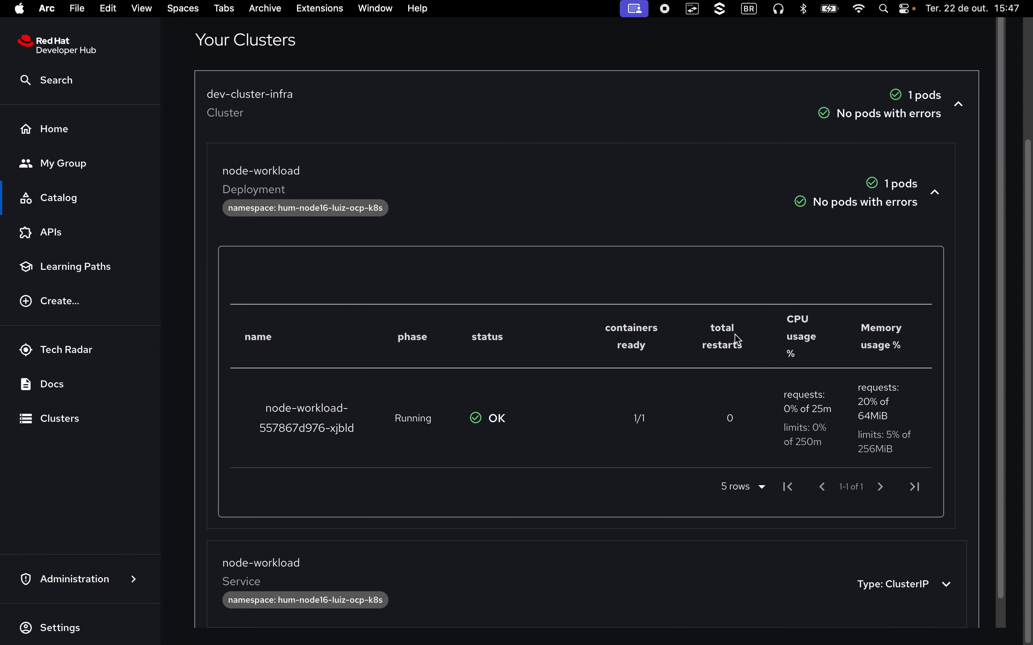
{"action": "left_click", "coordinate": [533, 93]}
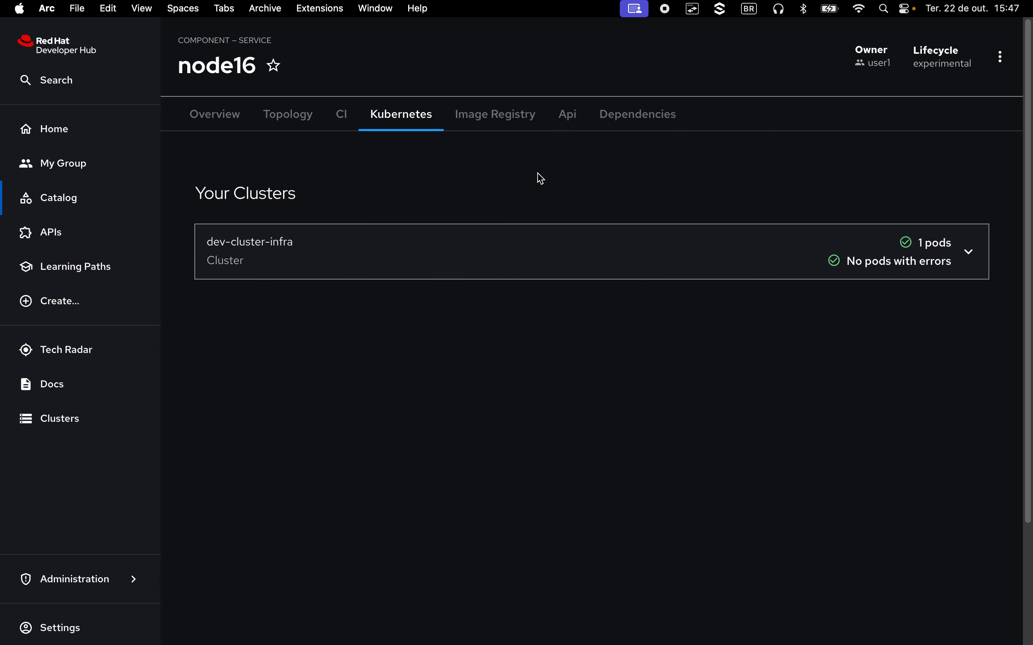
- Look through node16's image registry, API and dependencies pages, ending back on its overview
{"action": "left_click", "coordinate": [496, 125]}
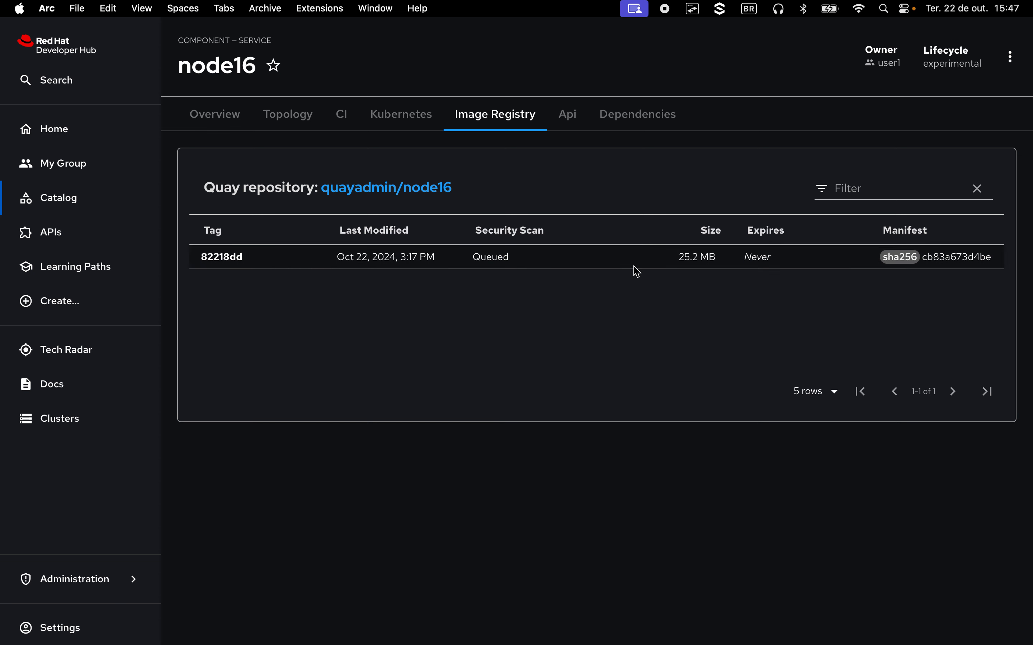
{"action": "left_click", "coordinate": [566, 124]}
{"action": "left_click", "coordinate": [614, 123]}
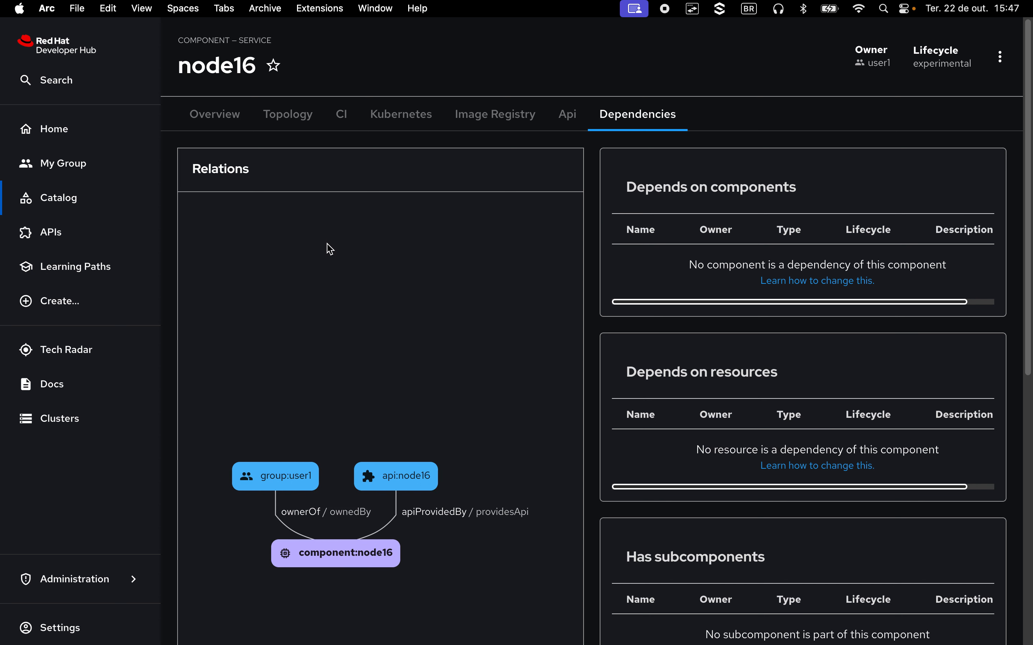
{"action": "left_click", "coordinate": [218, 130]}
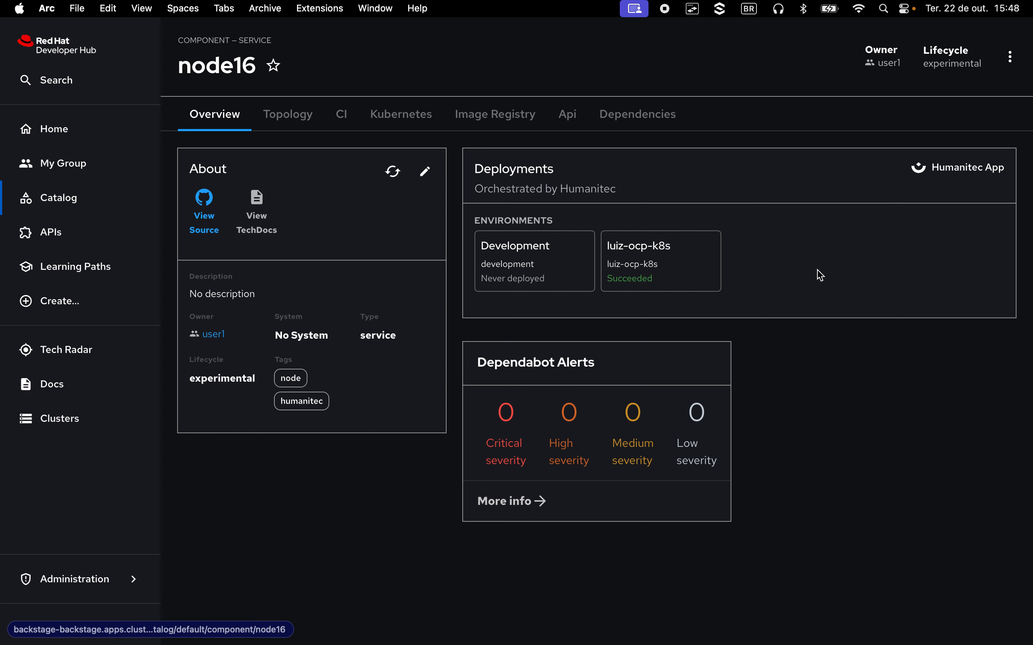
- Switch to Humanitec and review the deploy pipeline run's logs from start to end
{"action": "mouse_move", "coordinate": [3, 273]}
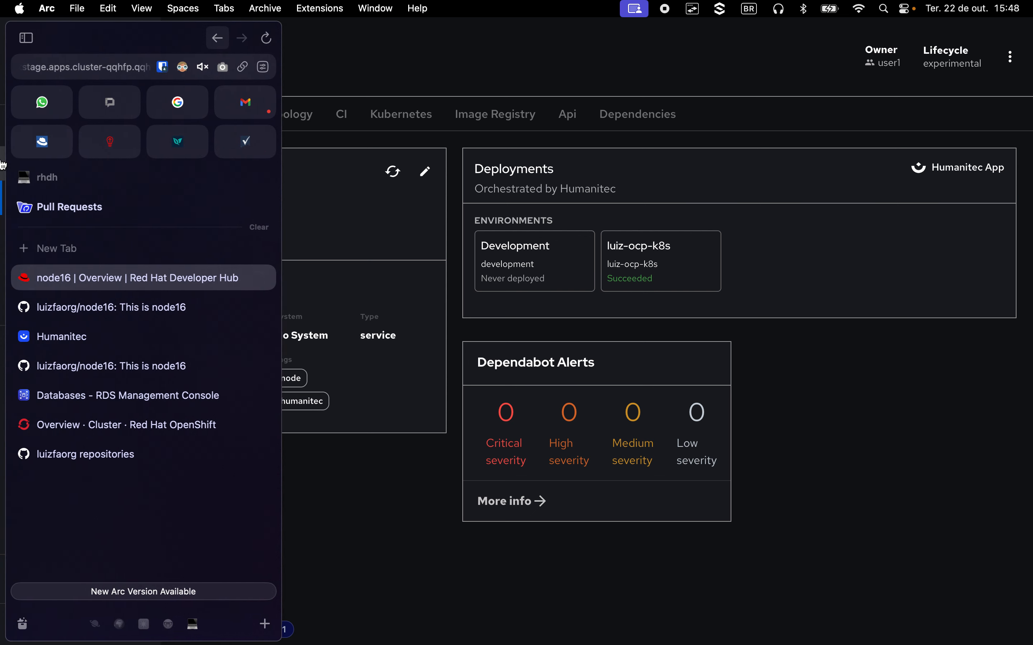
{"action": "left_click", "coordinate": [108, 344]}
{"action": "scroll", "coordinate": [792, 343], "scroll_direction": "up", "scroll_amount": 10}
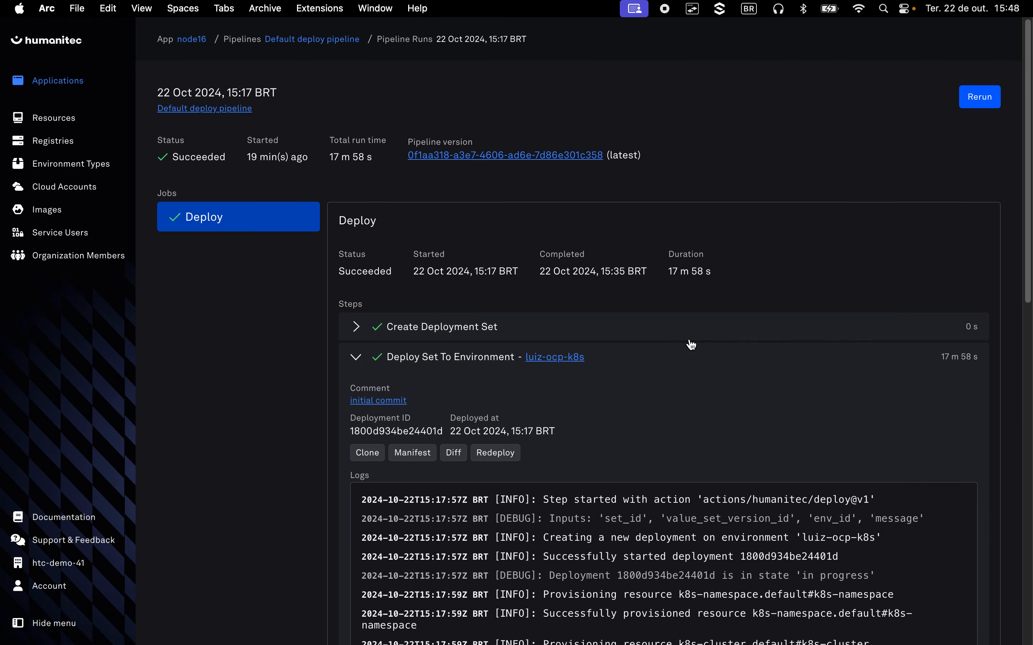
{"action": "scroll", "coordinate": [660, 343], "scroll_direction": "down", "scroll_amount": 15}
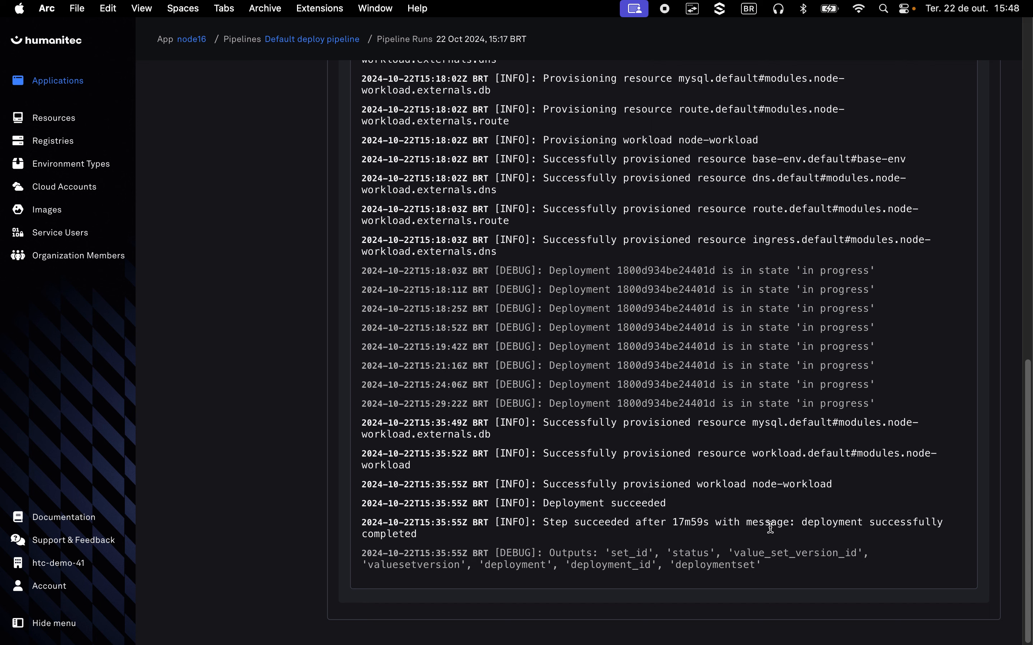
{"action": "scroll", "coordinate": [431, 454], "scroll_direction": "up", "scroll_amount": 15}
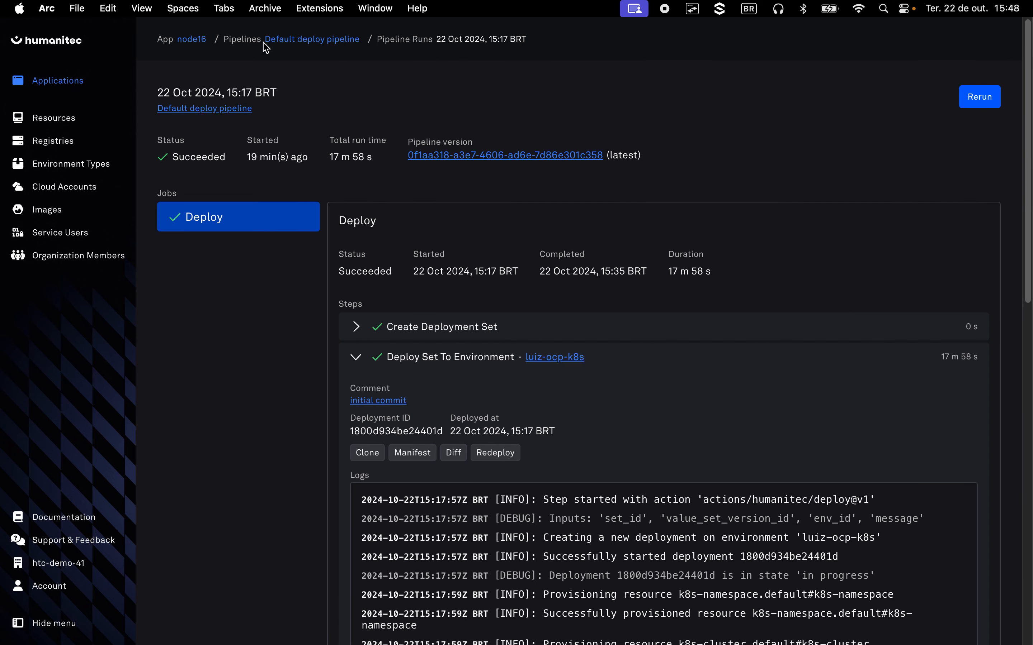
- View node16's environments in Humanitec and browse the list of all applications
{"action": "left_click", "coordinate": [188, 41]}
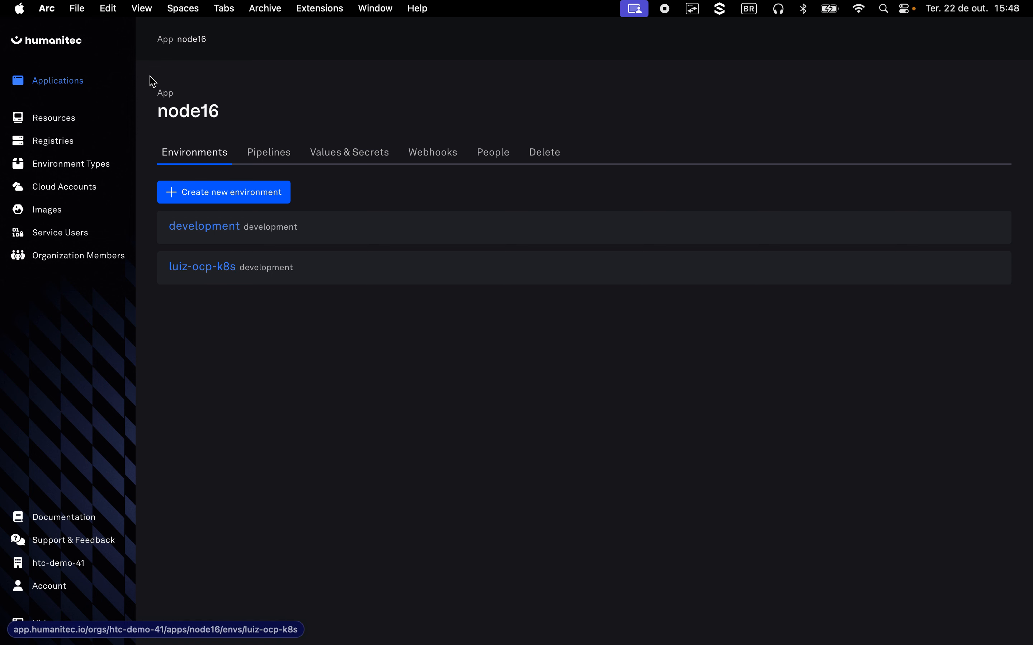
{"action": "left_click", "coordinate": [68, 80]}
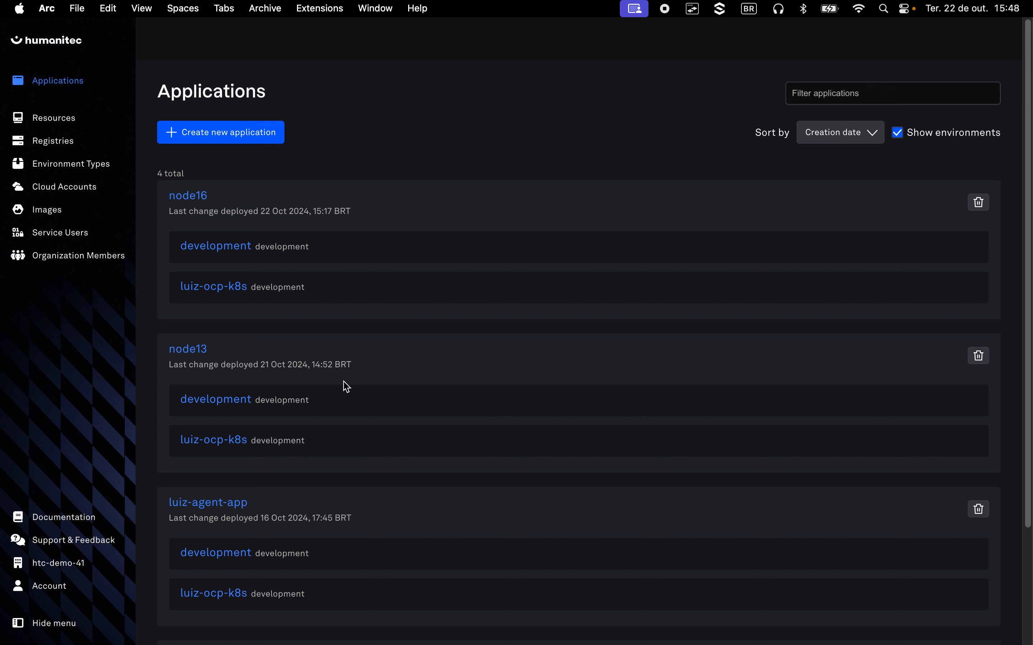
{"action": "scroll", "coordinate": [346, 387], "scroll_direction": "down", "scroll_amount": 5}
{"action": "scroll", "coordinate": [353, 387], "scroll_direction": "up", "scroll_amount": 5}
- Browse the organization's resource definitions in Humanitec
{"action": "left_click", "coordinate": [49, 121]}
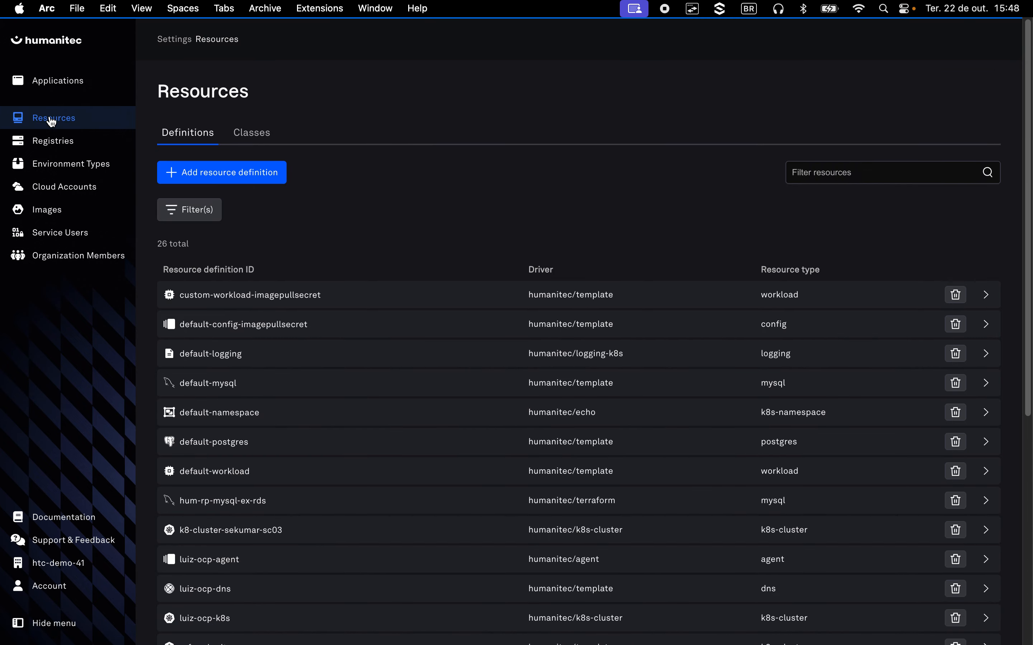
{"action": "scroll", "coordinate": [597, 231], "scroll_direction": "down", "scroll_amount": 10}
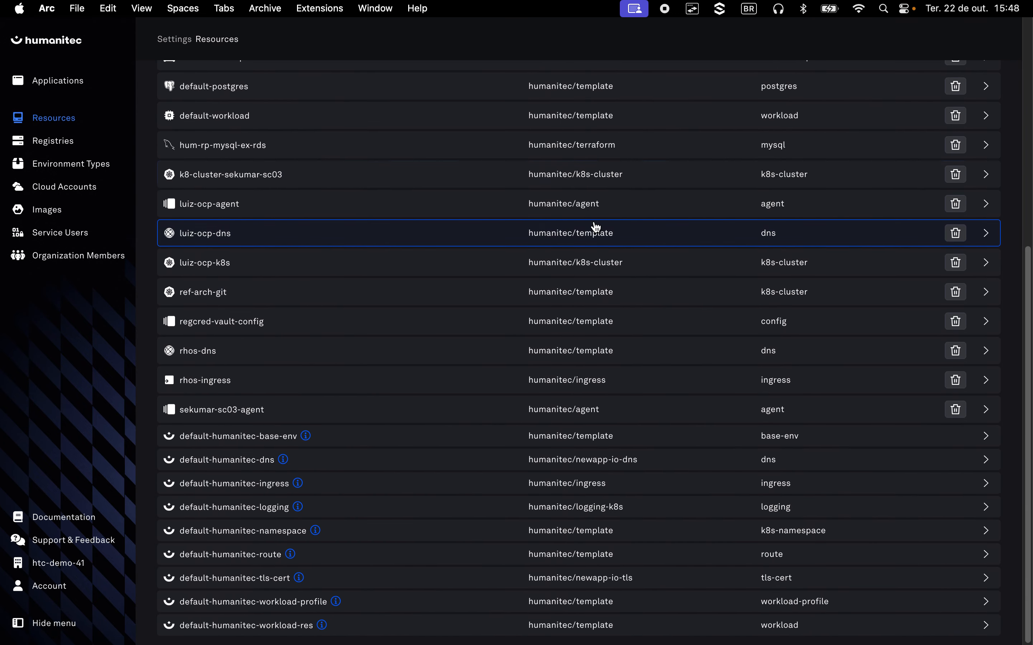
{"action": "scroll", "coordinate": [597, 228], "scroll_direction": "up", "scroll_amount": 10}
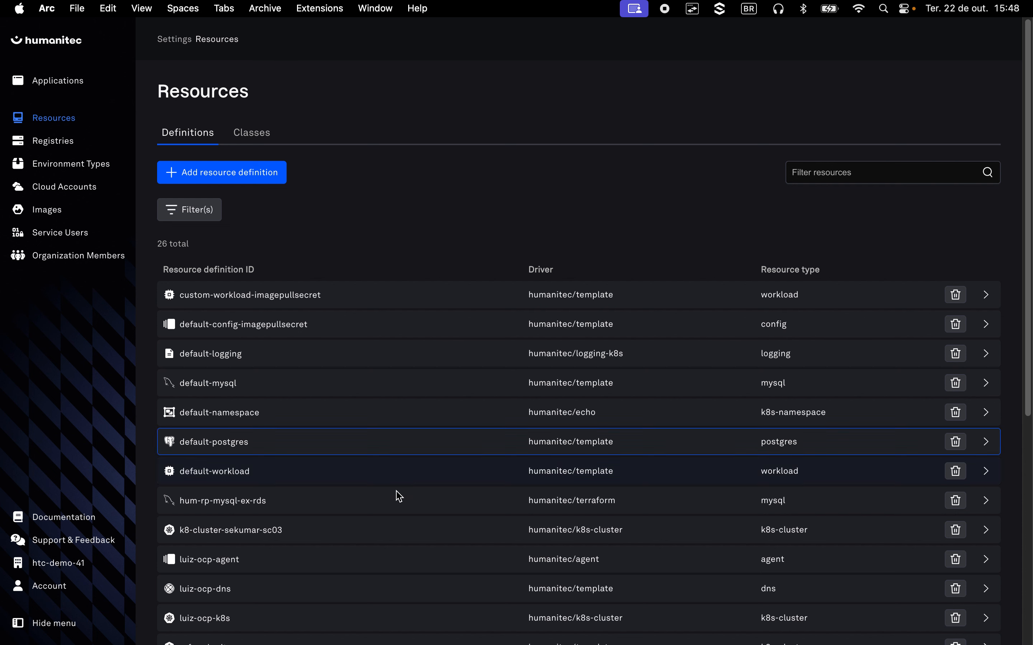
- Open the hum-rp-mysql-ex-rds resource definition and examine its Terraform configuration and usage
{"action": "left_click", "coordinate": [383, 506]}
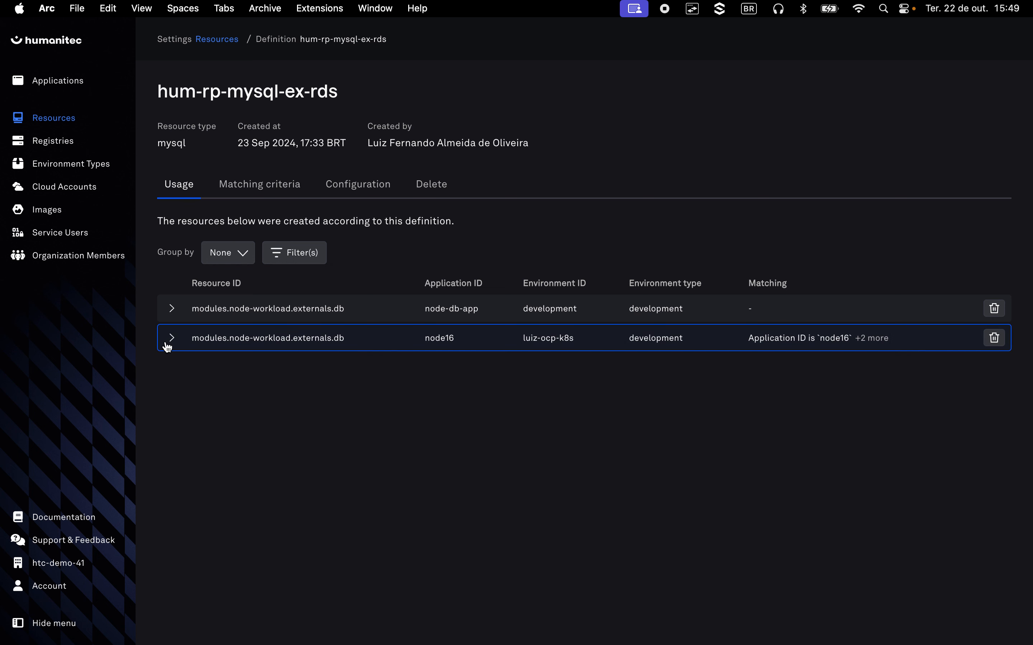
{"action": "left_click", "coordinate": [348, 183]}
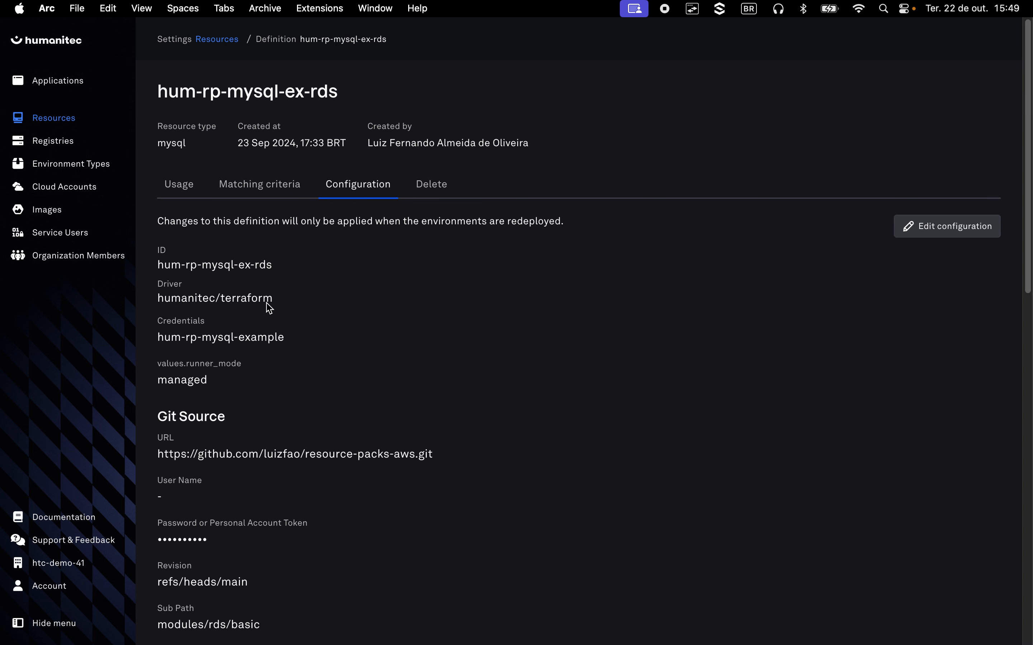
{"action": "scroll", "coordinate": [431, 486], "scroll_direction": "down", "scroll_amount": 5}
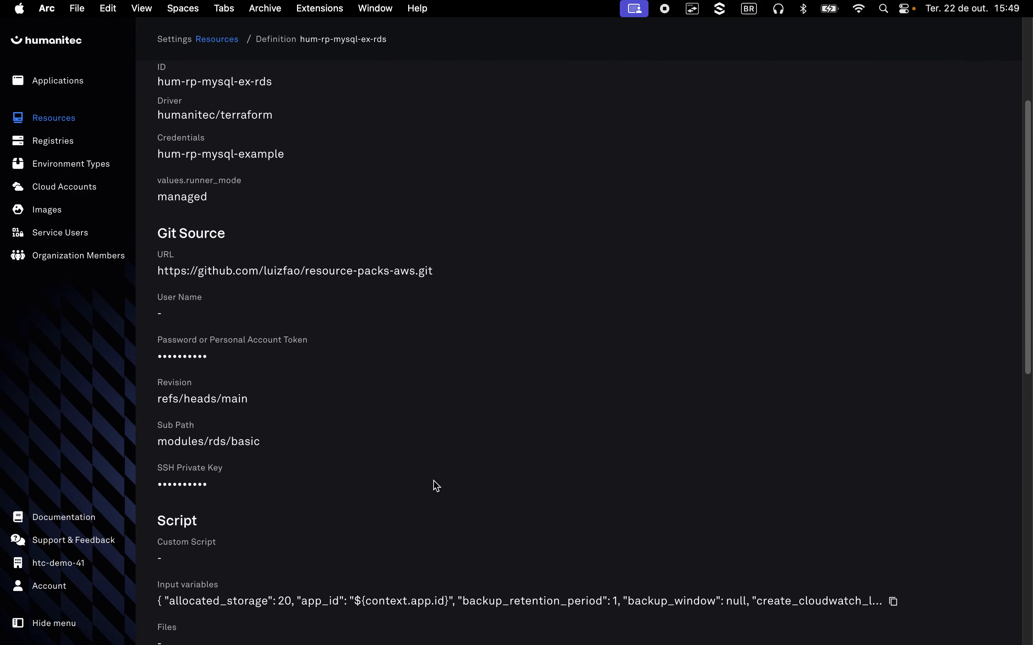
{"action": "scroll", "coordinate": [436, 486], "scroll_direction": "down", "scroll_amount": 3}
{"action": "scroll", "coordinate": [436, 486], "scroll_direction": "down", "scroll_amount": 8}
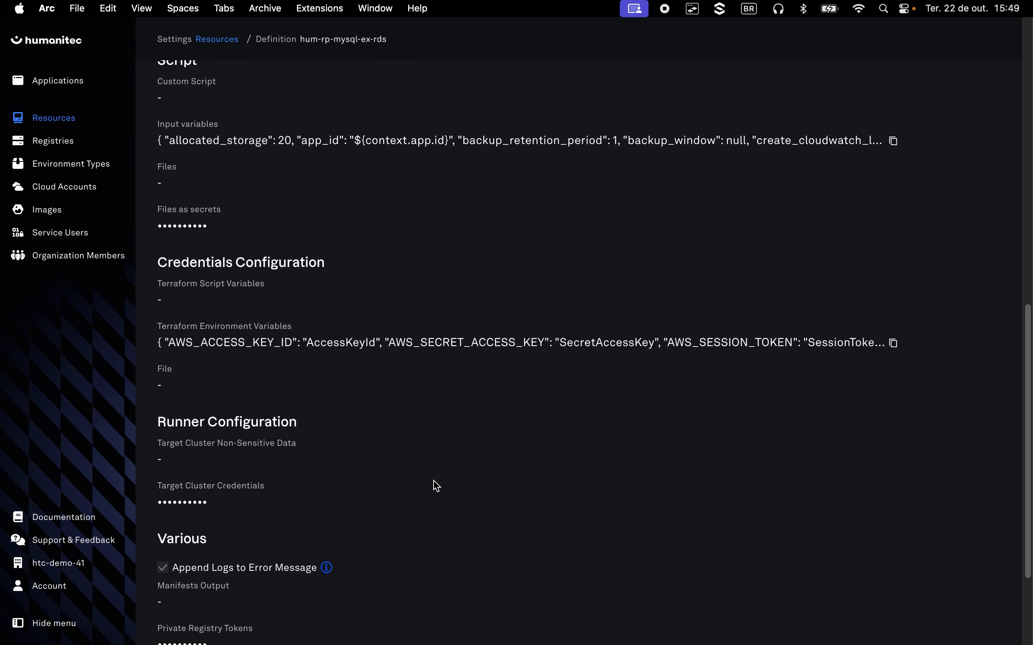
{"action": "scroll", "coordinate": [436, 486], "scroll_direction": "down", "scroll_amount": 3}
{"action": "scroll", "coordinate": [433, 484], "scroll_direction": "up", "scroll_amount": 20}
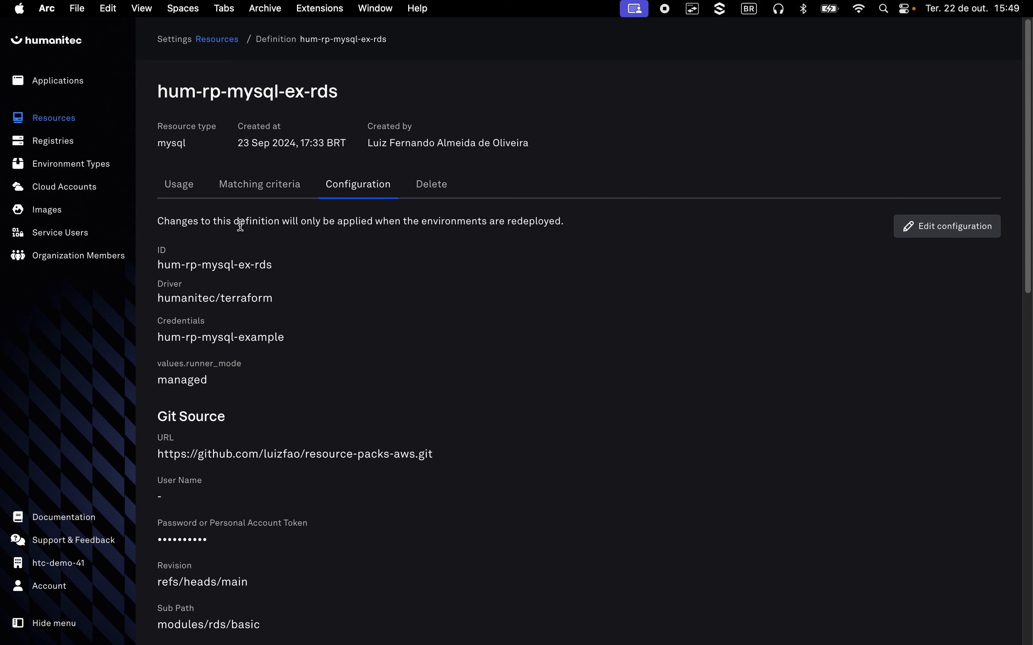
{"action": "left_click", "coordinate": [177, 188]}
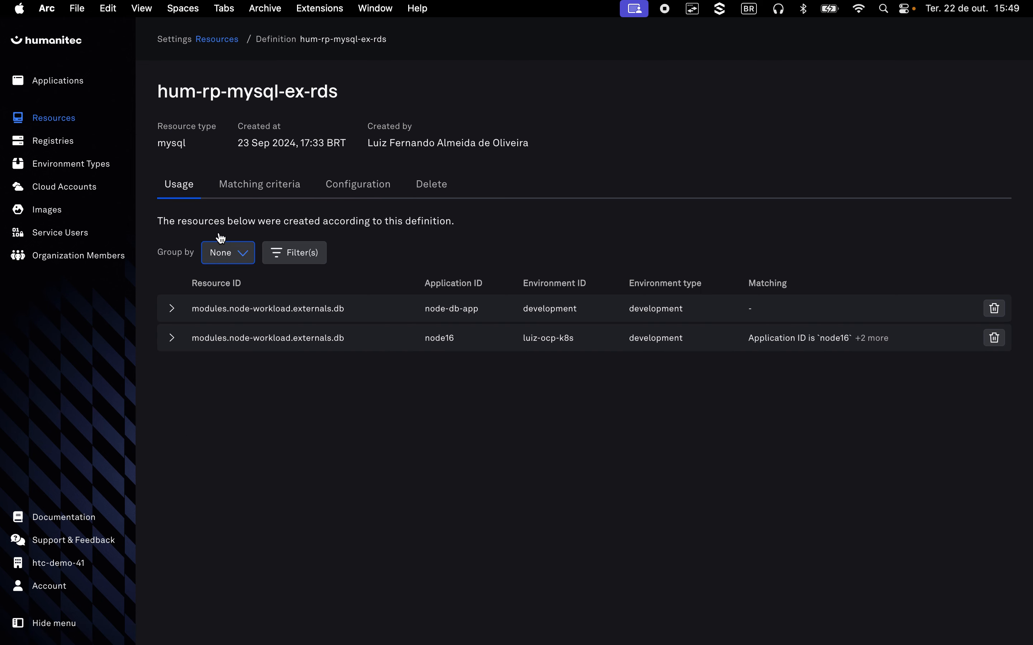
- Return to the resource definitions and open luiz-ocp-dns to examine its configuration and host values template
{"action": "left_click", "coordinate": [222, 40]}
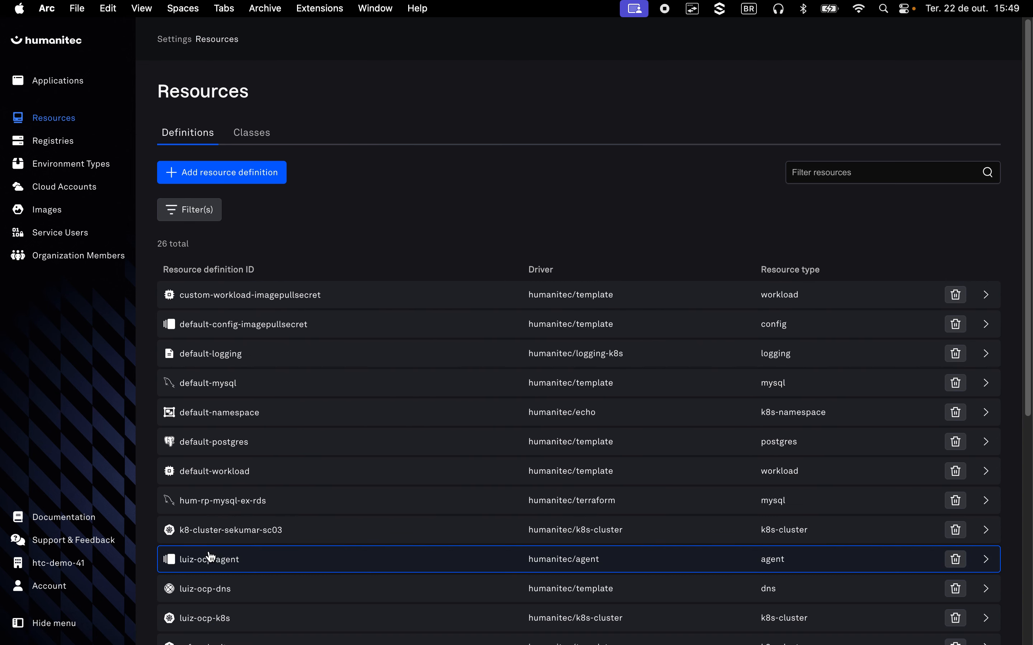
{"action": "scroll", "coordinate": [250, 522], "scroll_direction": "down", "scroll_amount": 3}
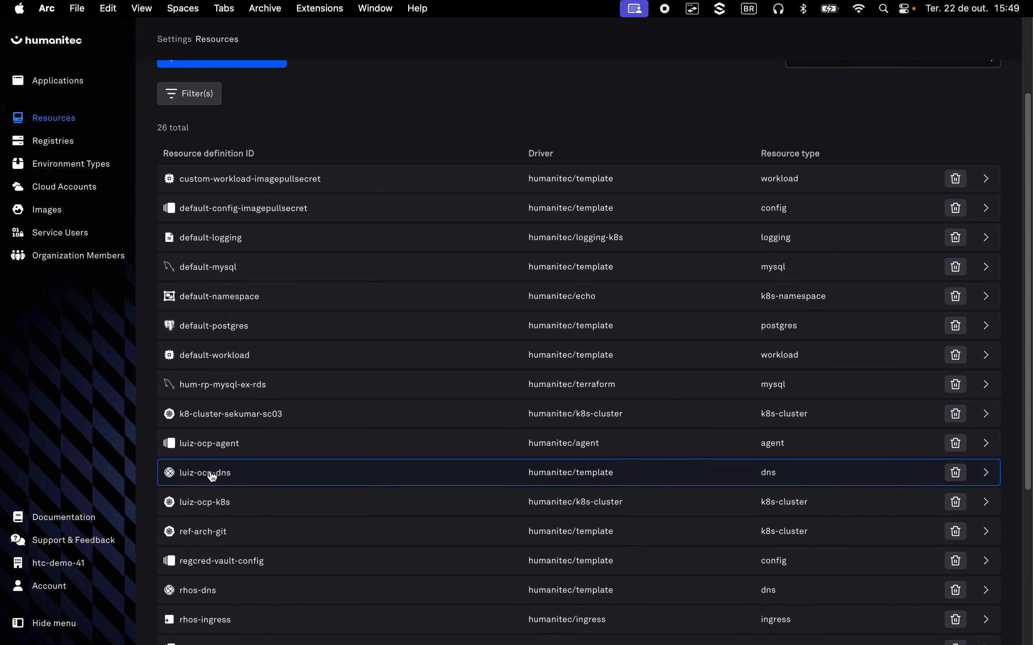
{"action": "scroll", "coordinate": [249, 566], "scroll_direction": "down", "scroll_amount": 2}
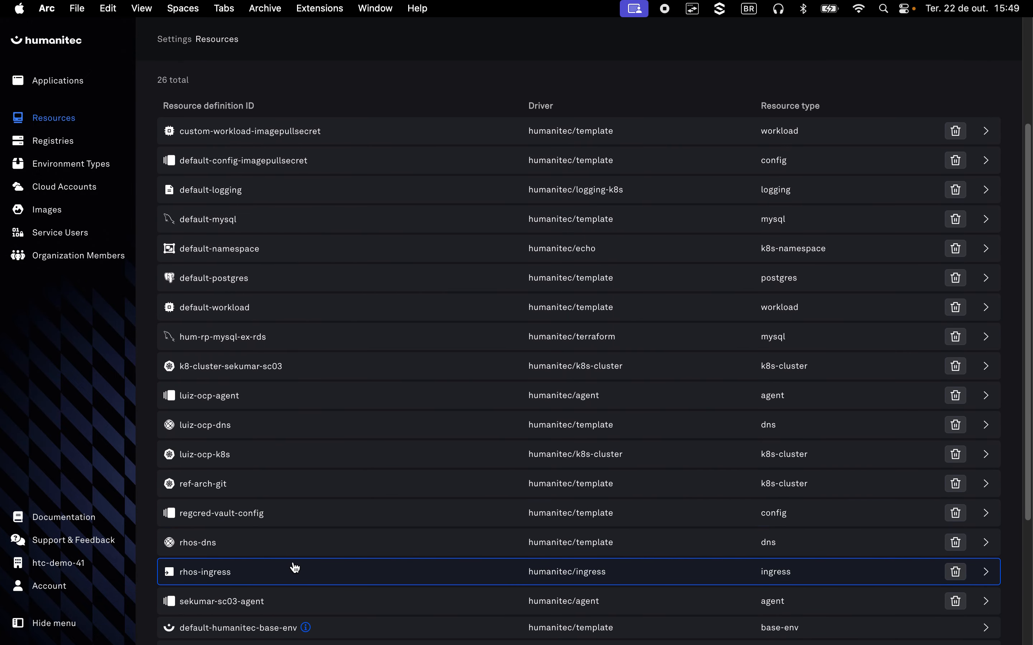
{"action": "scroll", "coordinate": [277, 563], "scroll_direction": "down", "scroll_amount": 1}
{"action": "scroll", "coordinate": [294, 560], "scroll_direction": "down", "scroll_amount": 1}
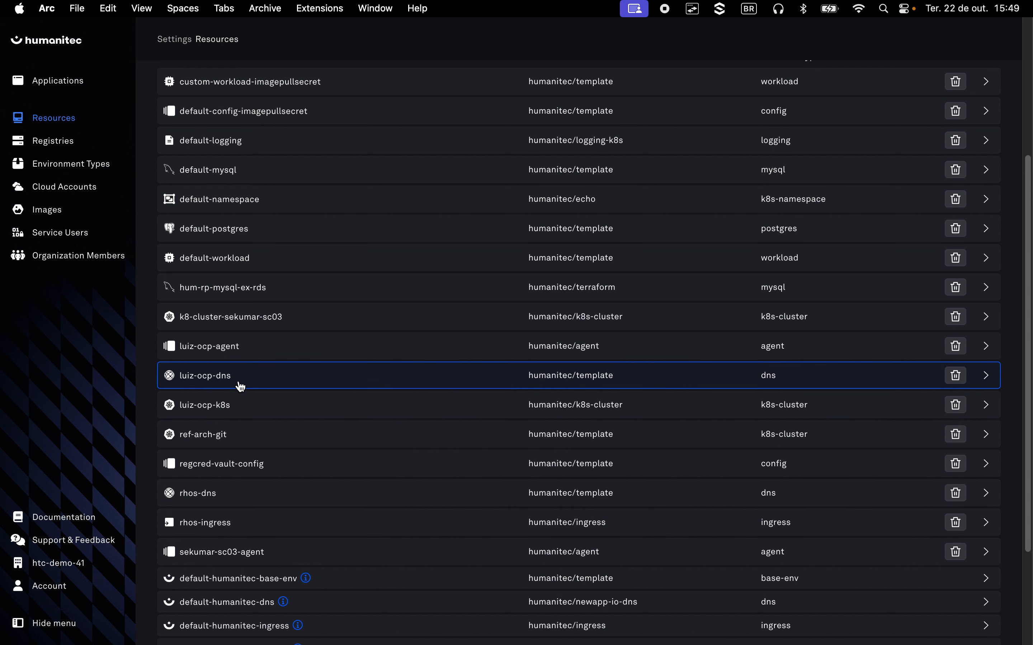
{"action": "left_click", "coordinate": [223, 379]}
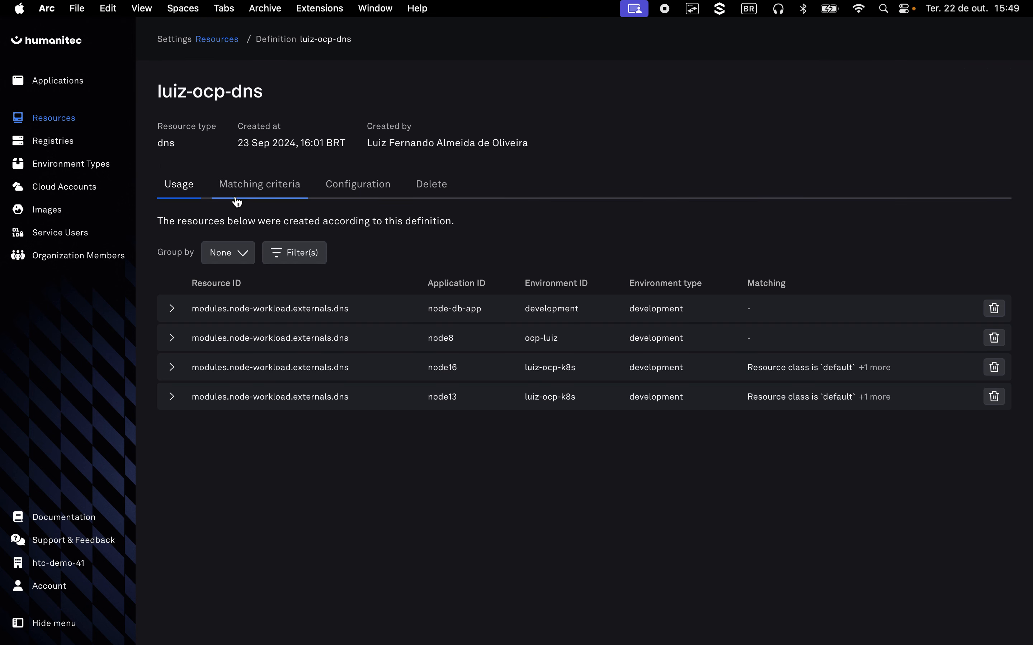
{"action": "left_click", "coordinate": [379, 191]}
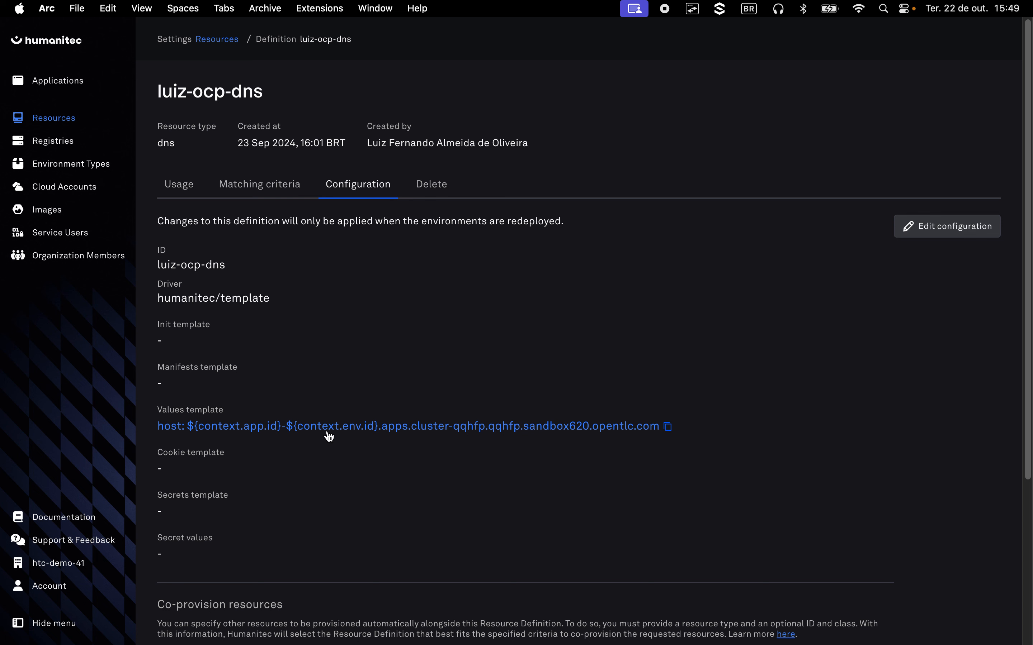
- Switch back to node16's overview in Red Hat Developer Hub and show the luiz-ocp-k8s environment's node-workload resources
{"action": "mouse_move", "coordinate": [2, 310]}
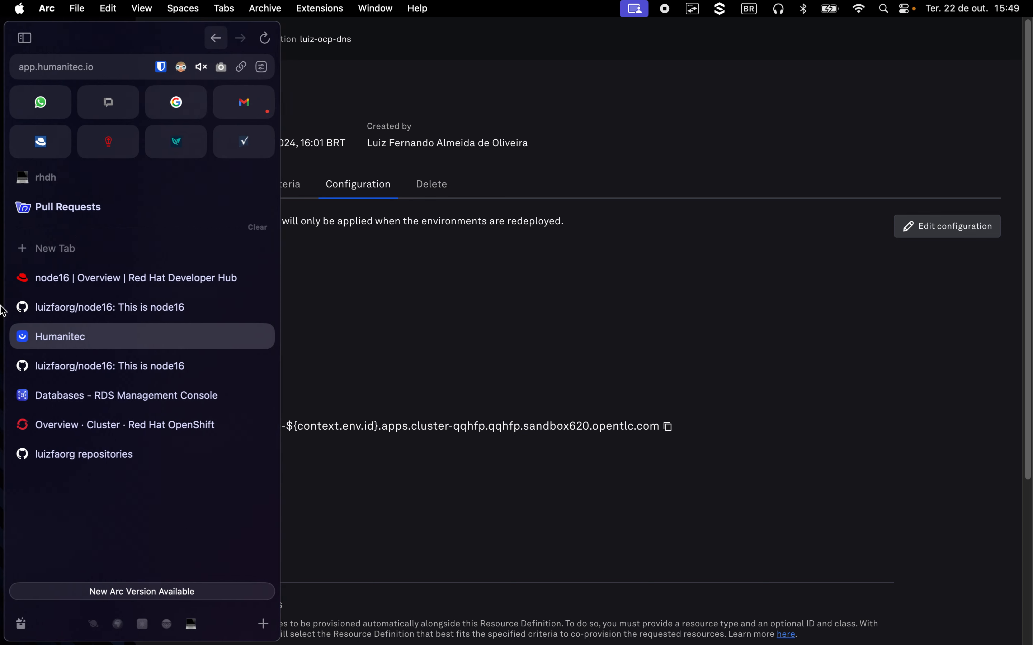
{"action": "left_click", "coordinate": [151, 285]}
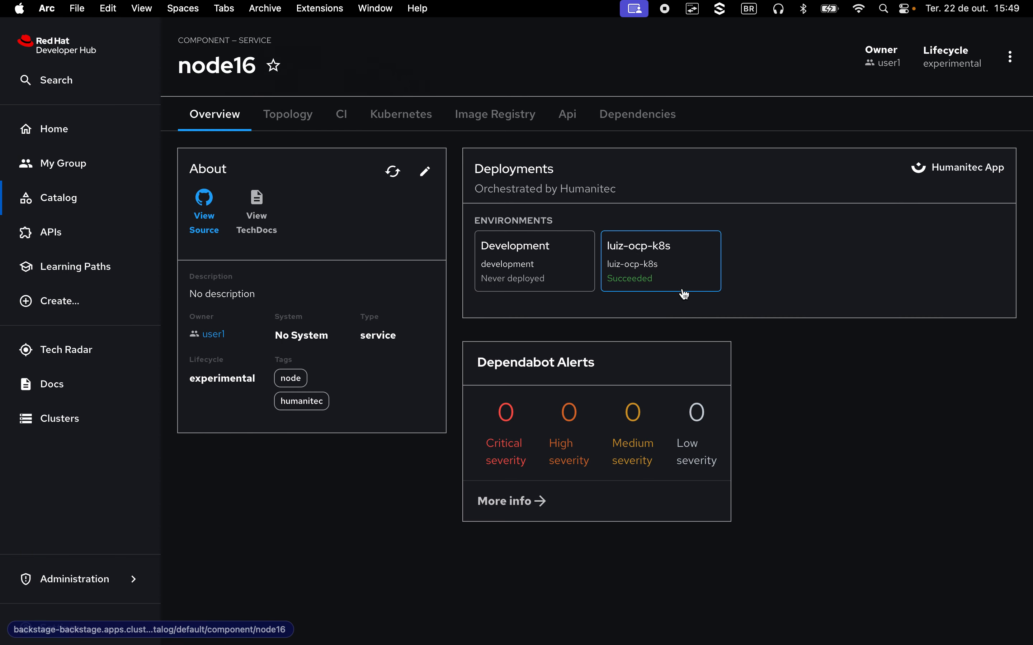
{"action": "left_click", "coordinate": [683, 282]}
{"action": "left_click", "coordinate": [560, 362]}
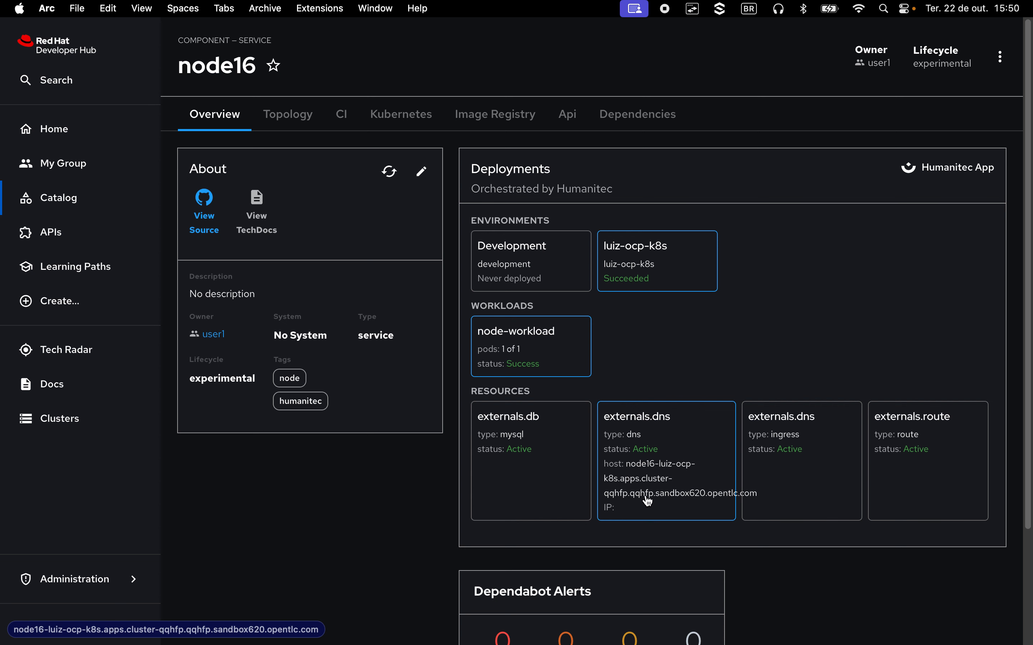
- Switch back to Humanitec and review the luiz-ocp-dns definition's values template and co-provisioned resources
{"action": "mouse_move", "coordinate": [1, 363]}
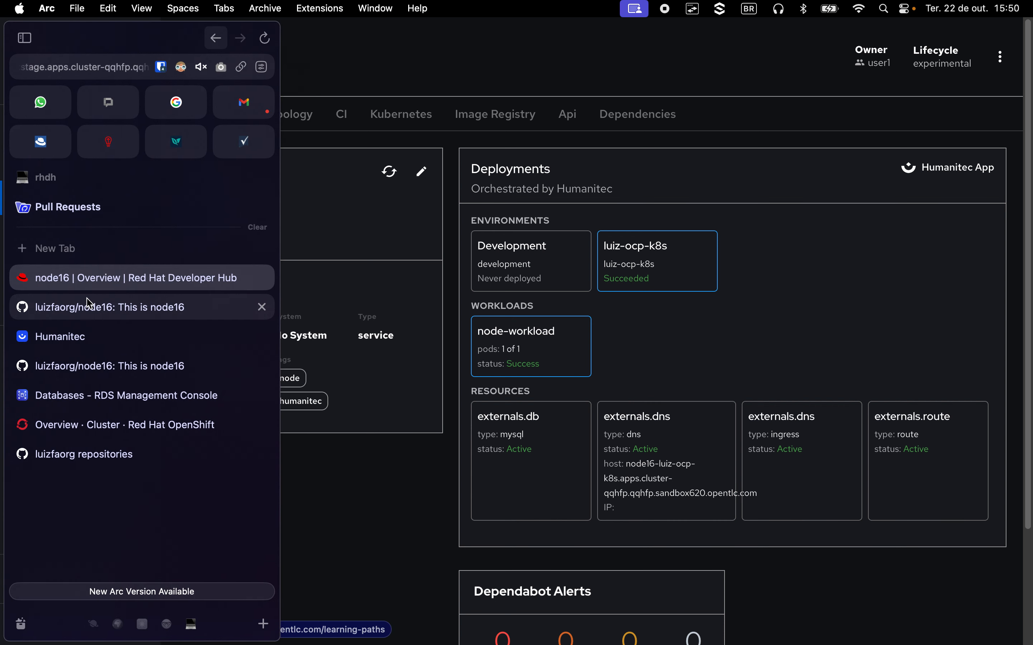
{"action": "left_click", "coordinate": [86, 343]}
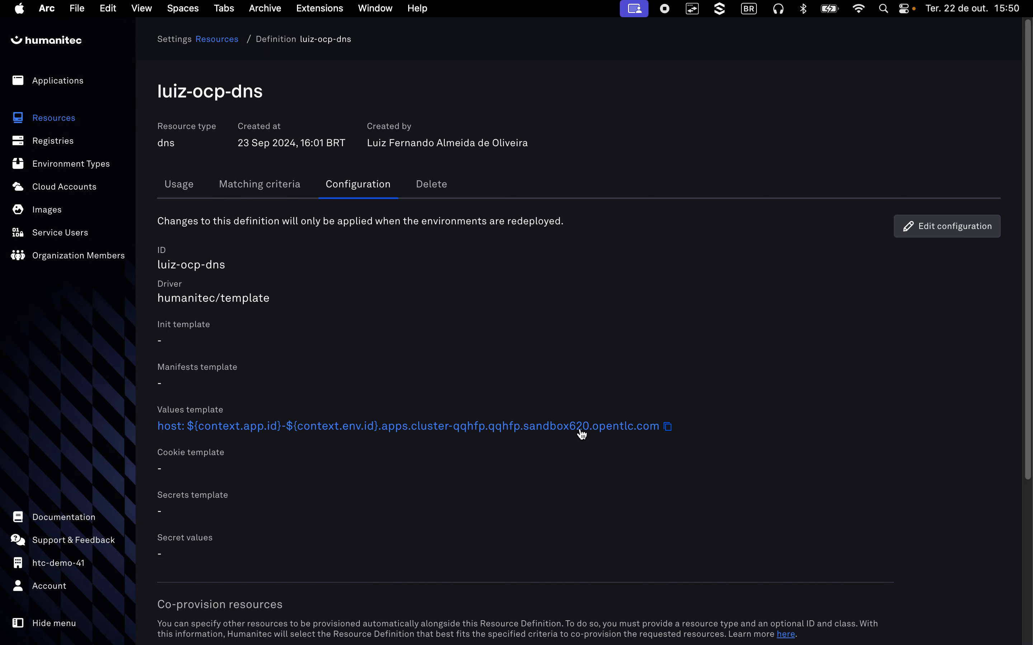
{"action": "scroll", "coordinate": [682, 339], "scroll_direction": "down", "scroll_amount": 3}
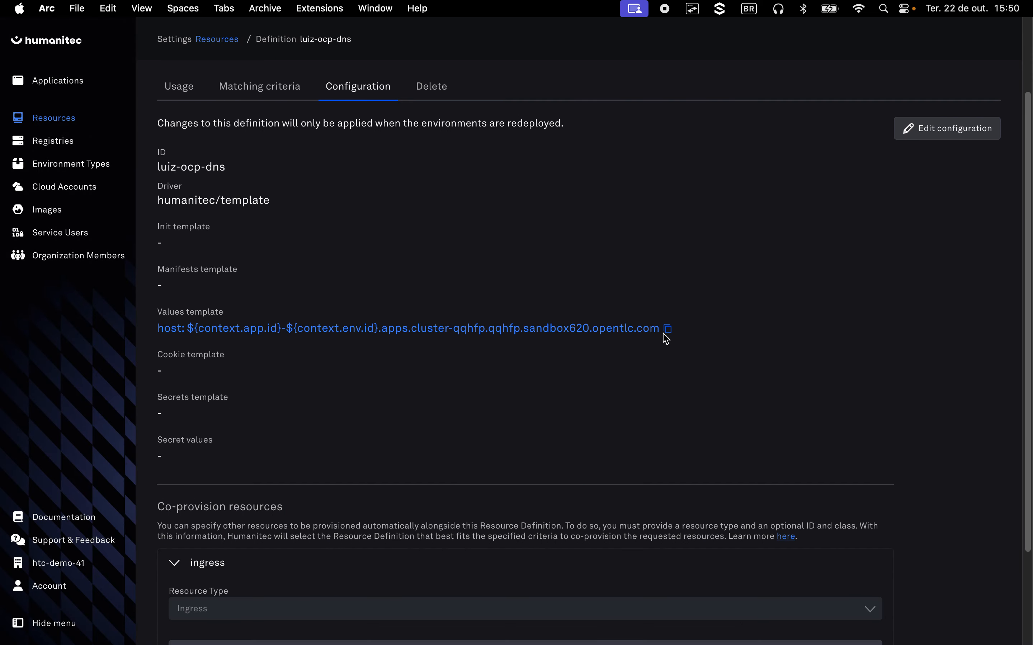
{"action": "scroll", "coordinate": [665, 338], "scroll_direction": "up", "scroll_amount": 3}
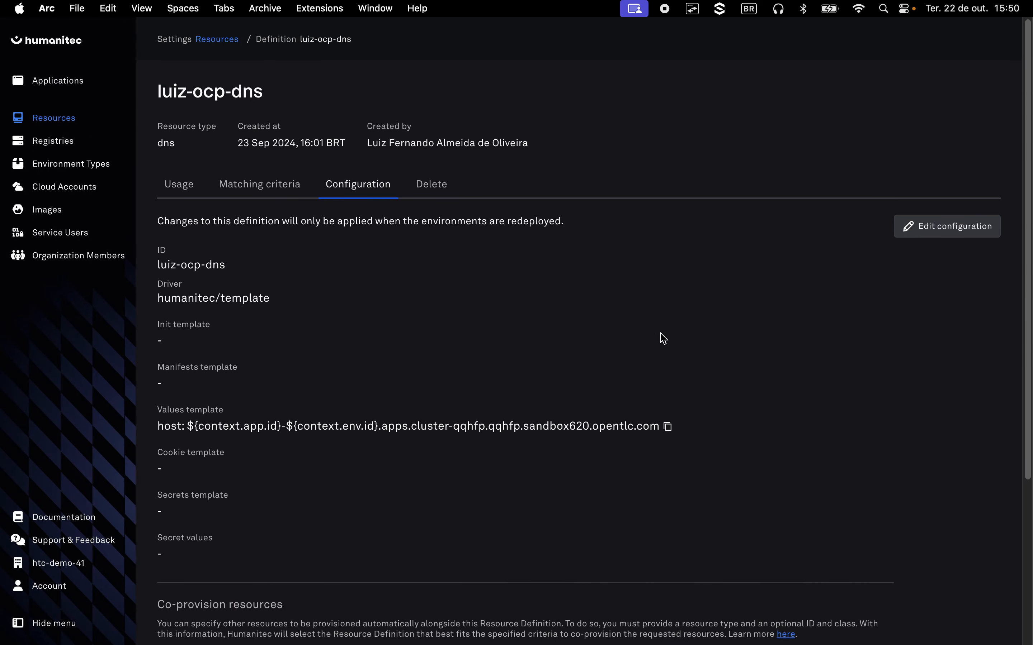
- Return to the organization's resource definitions and look through the list
{"action": "key", "text": "super+bracketleft"}
{"action": "key", "text": "super+bracketleft"}
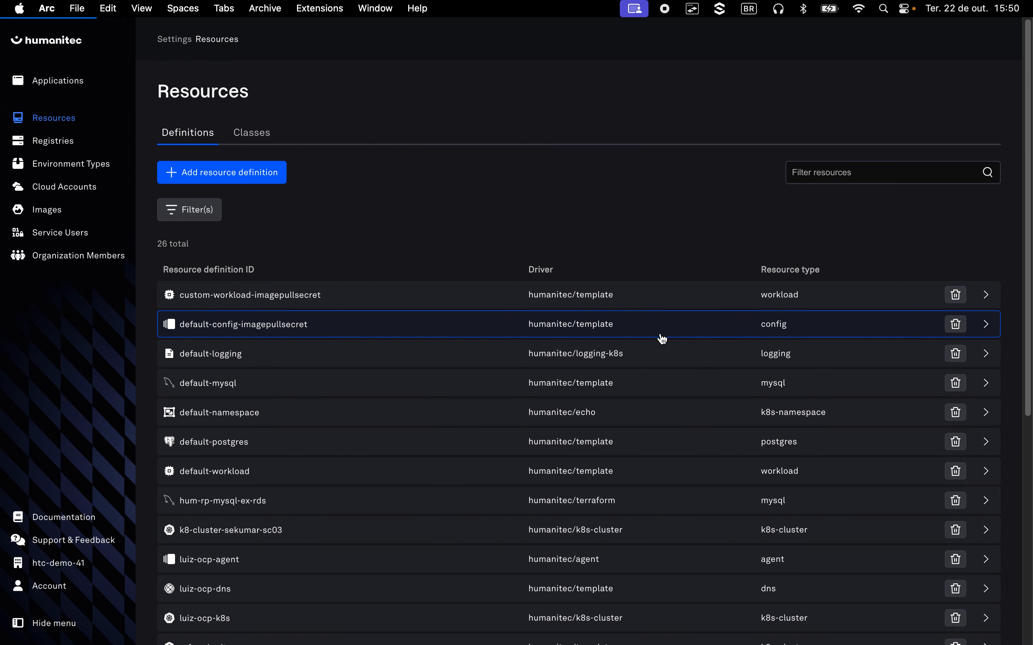
{"action": "scroll", "coordinate": [314, 436], "scroll_direction": "down", "scroll_amount": 5}
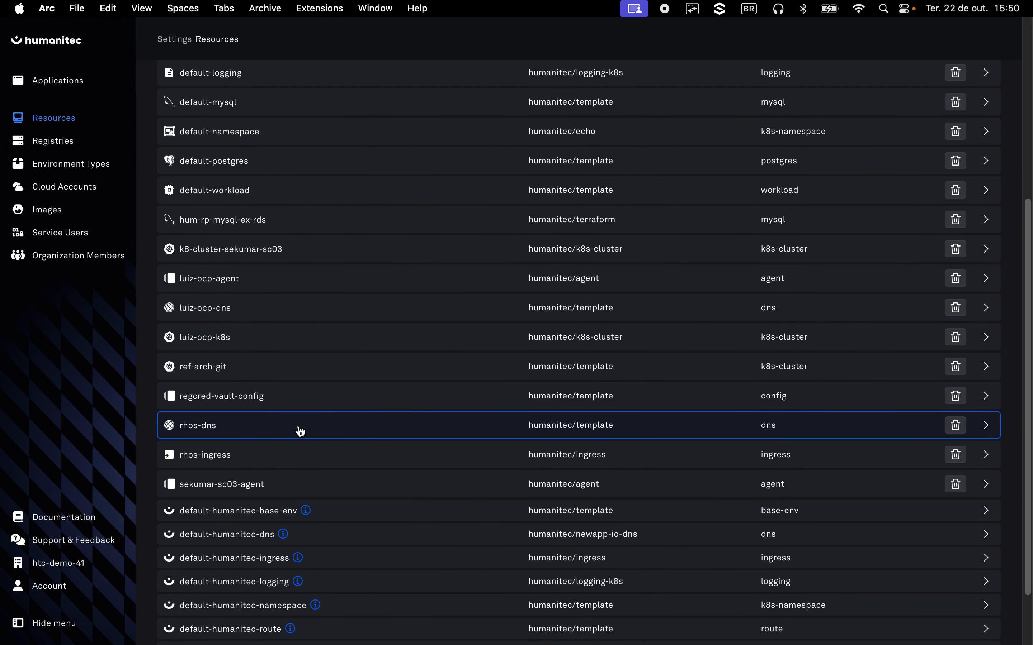
{"action": "scroll", "coordinate": [301, 432], "scroll_direction": "up", "scroll_amount": 1}
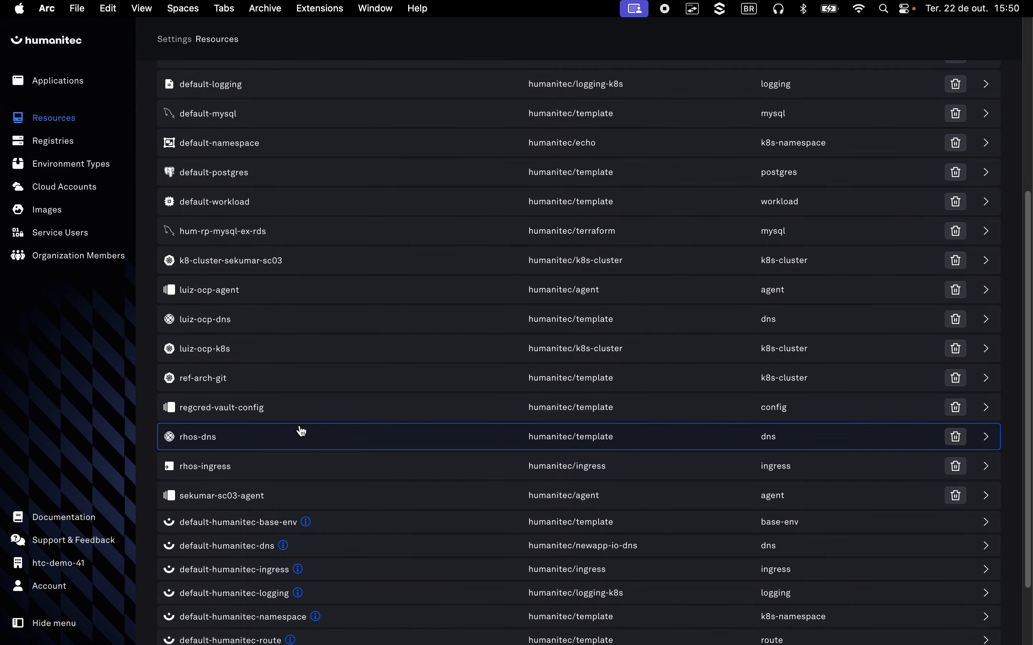
{"action": "scroll", "coordinate": [301, 431], "scroll_direction": "up", "scroll_amount": 3}
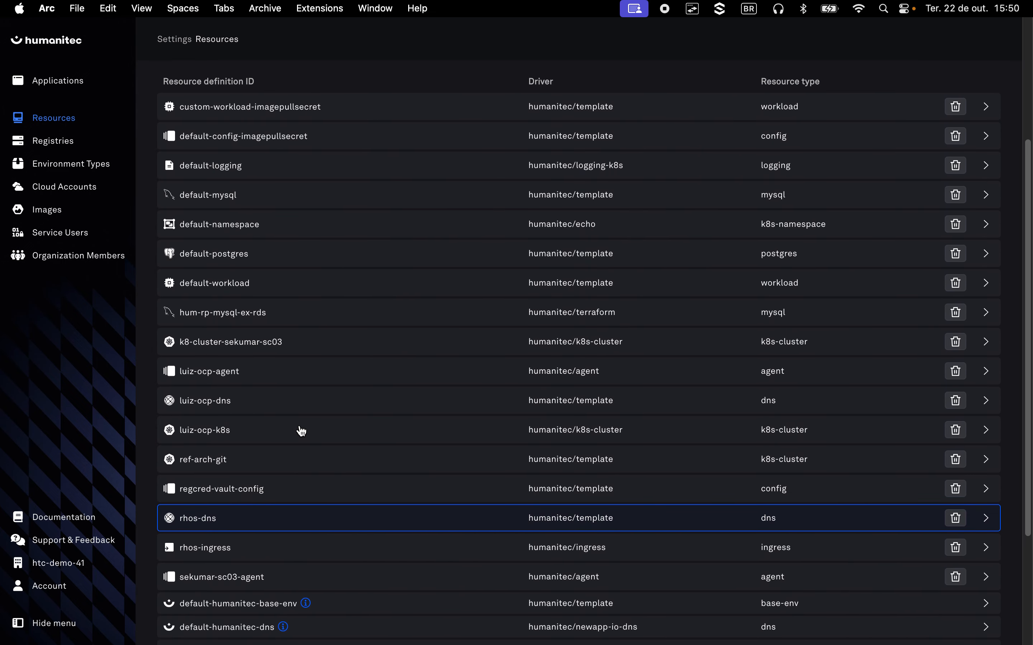
{"action": "scroll", "coordinate": [878, 143], "scroll_direction": "up", "scroll_amount": 5}
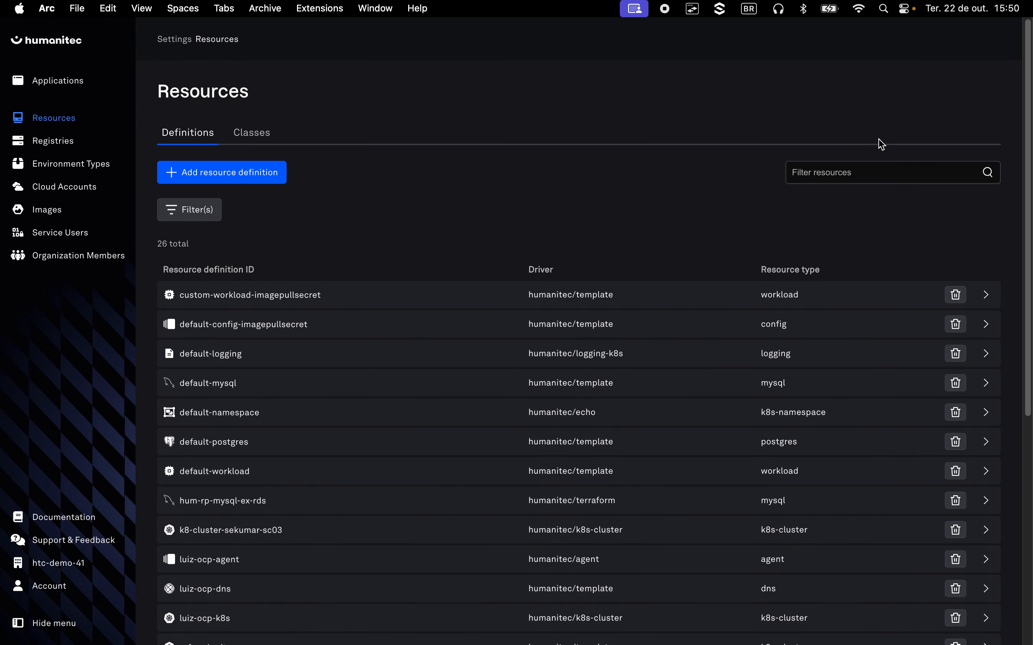
- Filter the resource definitions by "namespace" and open the configuration of default-namespace to examine its Kubernetes namespace pattern
{"action": "left_click", "coordinate": [839, 166]}
{"action": "type", "text": "names"}
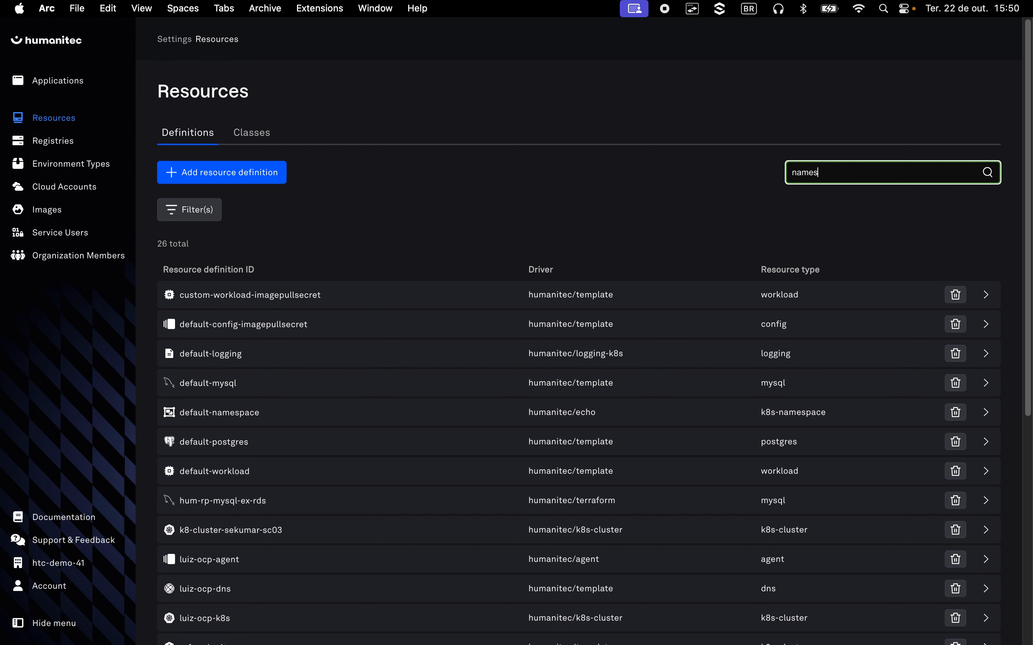
{"action": "type", "text": "pace"}
{"action": "left_click", "coordinate": [194, 301]}
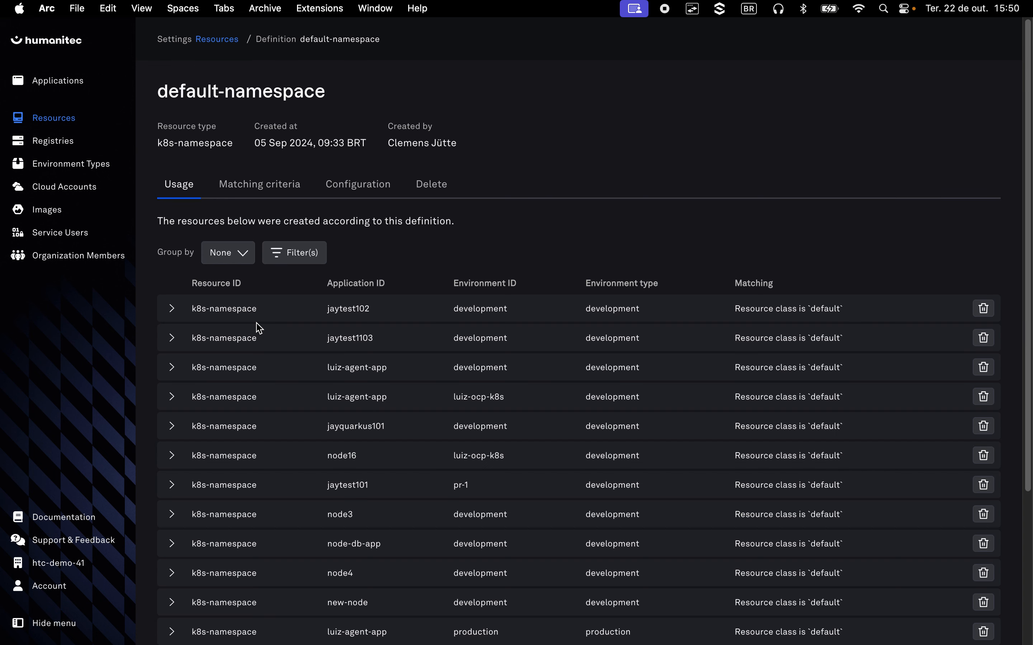
{"action": "left_click", "coordinate": [359, 192]}
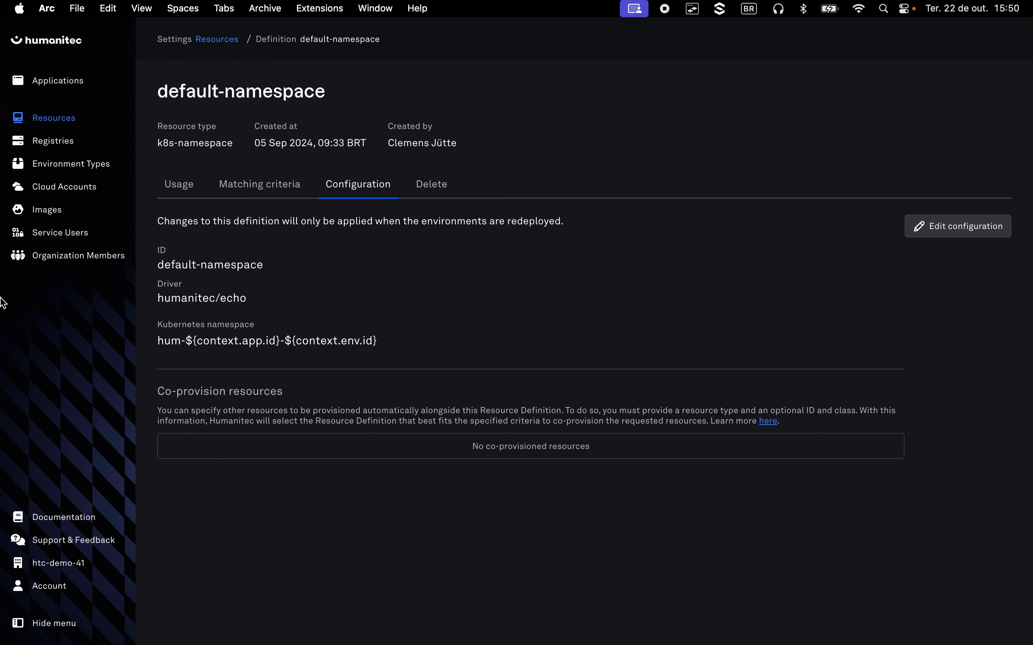
- Switch to the Red Hat OpenShift console and list the cluster's pods
{"action": "mouse_move", "coordinate": [2, 303]}
{"action": "left_click", "coordinate": [95, 426]}
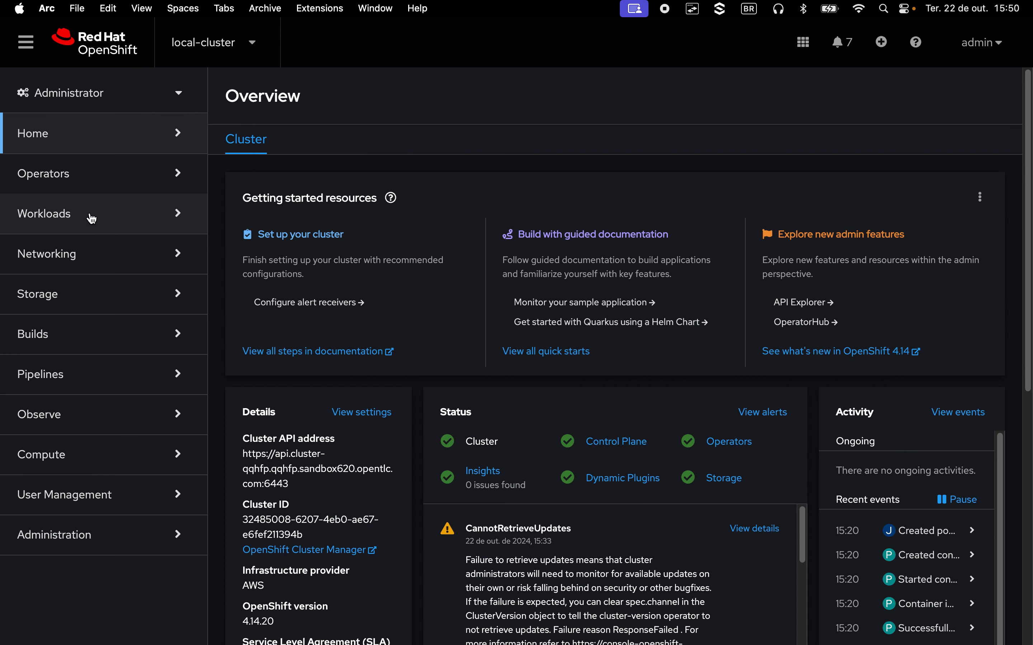
{"action": "left_click", "coordinate": [92, 218]}
{"action": "left_click", "coordinate": [72, 254]}
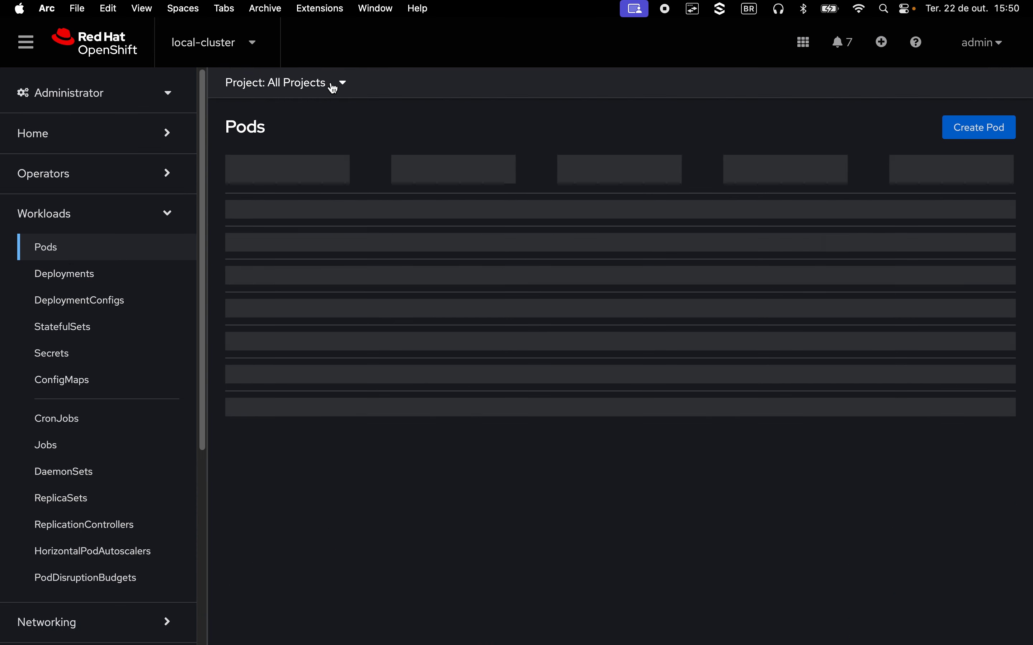
- Search the projects for "hum-node16" and show only the pods of hum-node16-luiz-ocp-k8s
{"action": "left_click", "coordinate": [333, 85]}
{"action": "type", "text": "hum"}
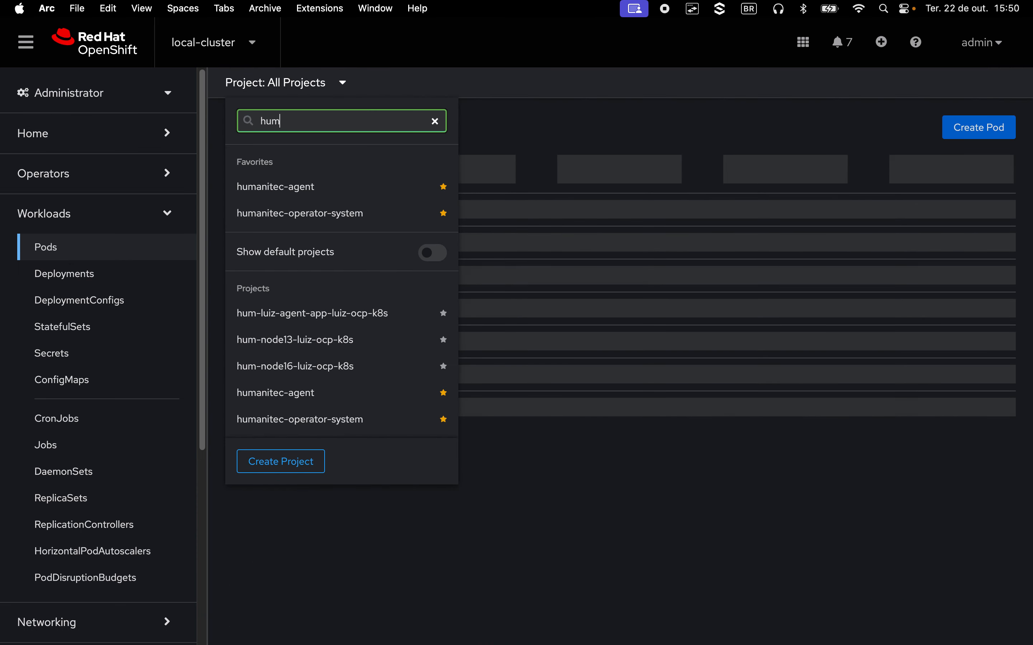
{"action": "type", "text": "-node"}
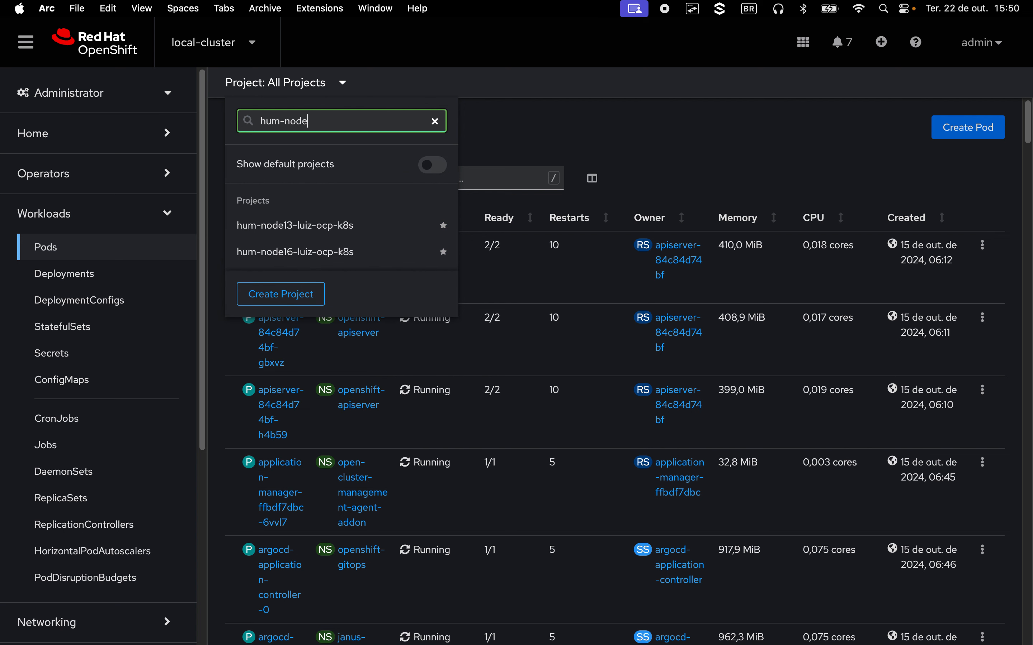
{"action": "type", "text": "16"}
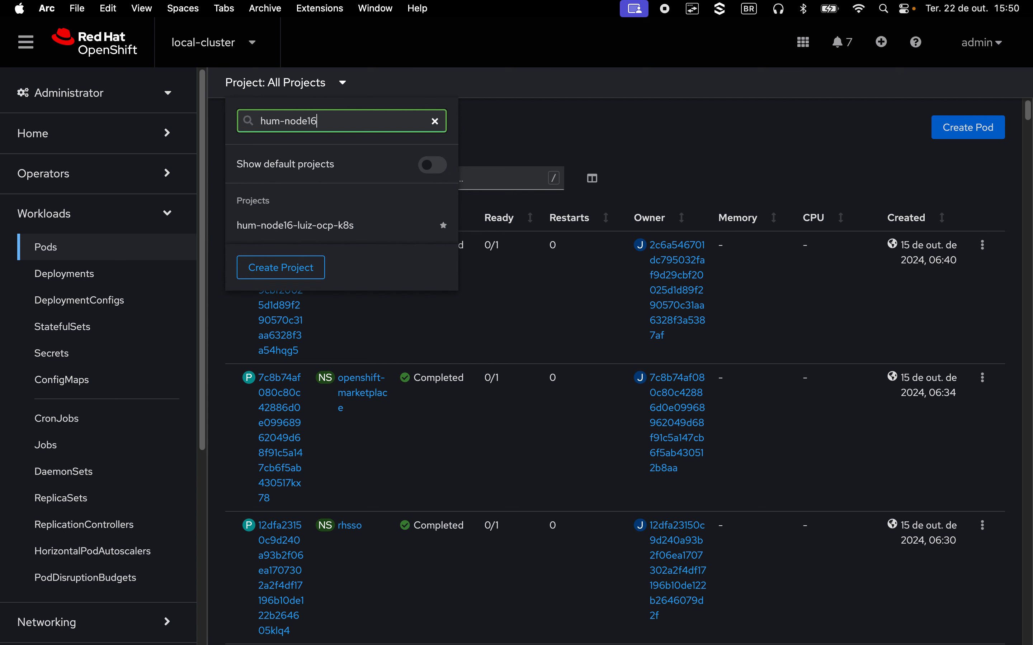
{"action": "left_click", "coordinate": [338, 233]}
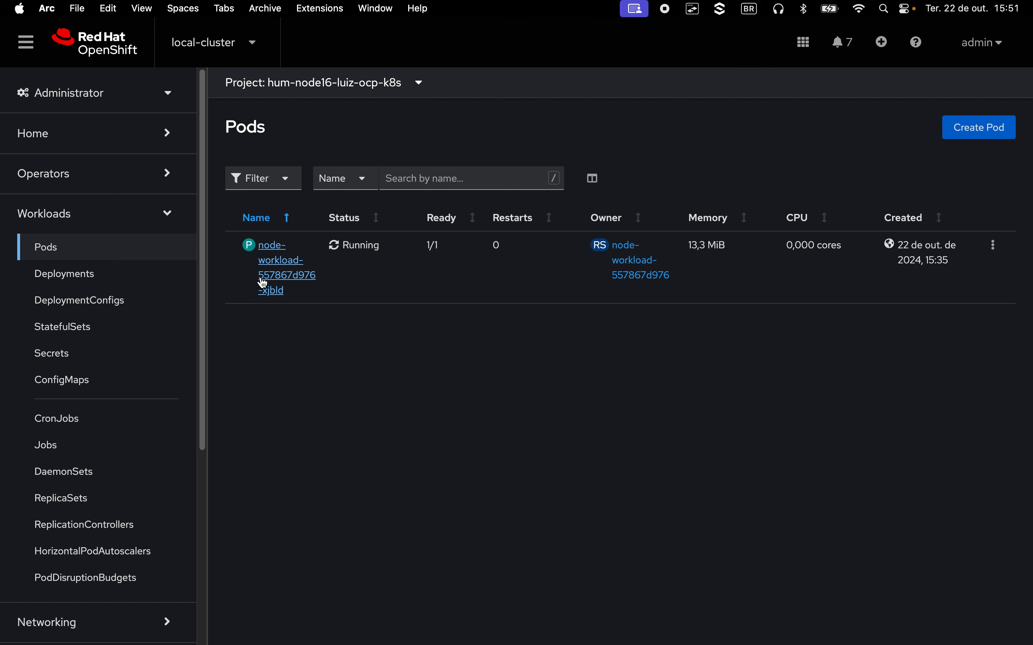
- Switch back to node16 in Red Hat Developer Hub, open its GitHub source repository and look over the files
{"action": "mouse_move", "coordinate": [2, 282]}
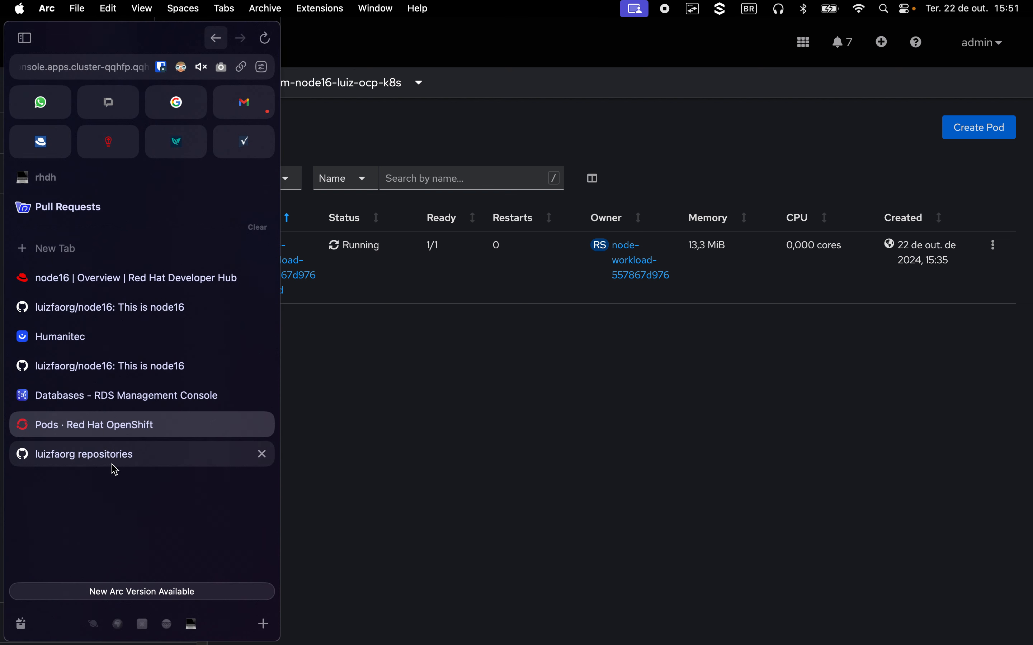
{"action": "left_click", "coordinate": [139, 278]}
{"action": "left_click", "coordinate": [210, 209]}
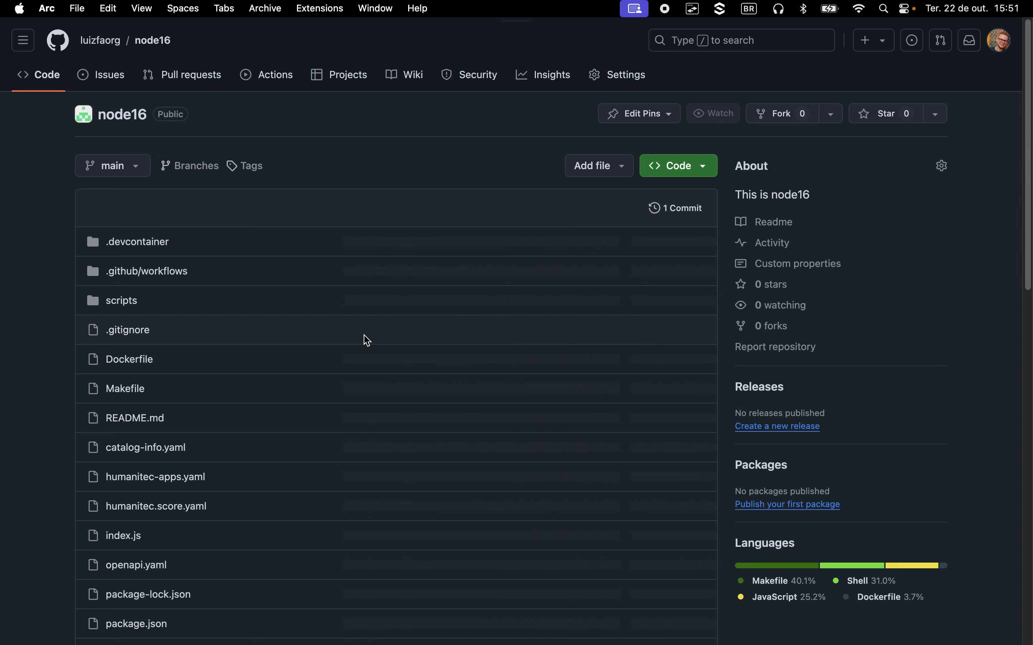
{"action": "scroll", "coordinate": [281, 271], "scroll_direction": "down", "scroll_amount": 6}
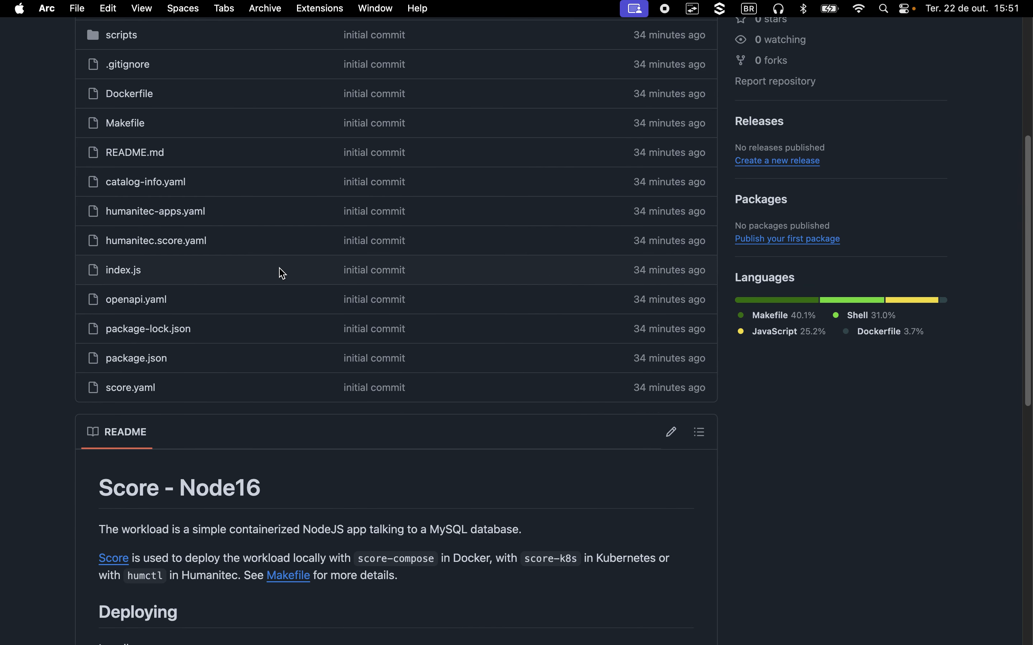
{"action": "scroll", "coordinate": [282, 272], "scroll_direction": "up", "scroll_amount": 6}
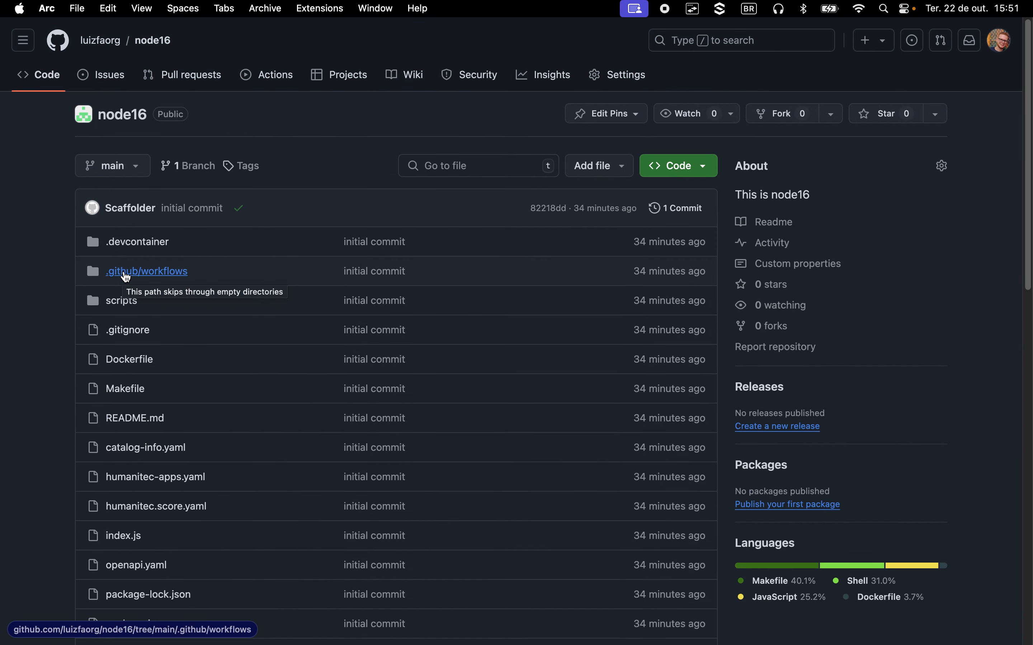
- Open deploy.yaml in the repository's .github/workflows folder and examine its triggers, variables and Humanitec deployment steps
{"action": "left_click", "coordinate": [137, 271]}
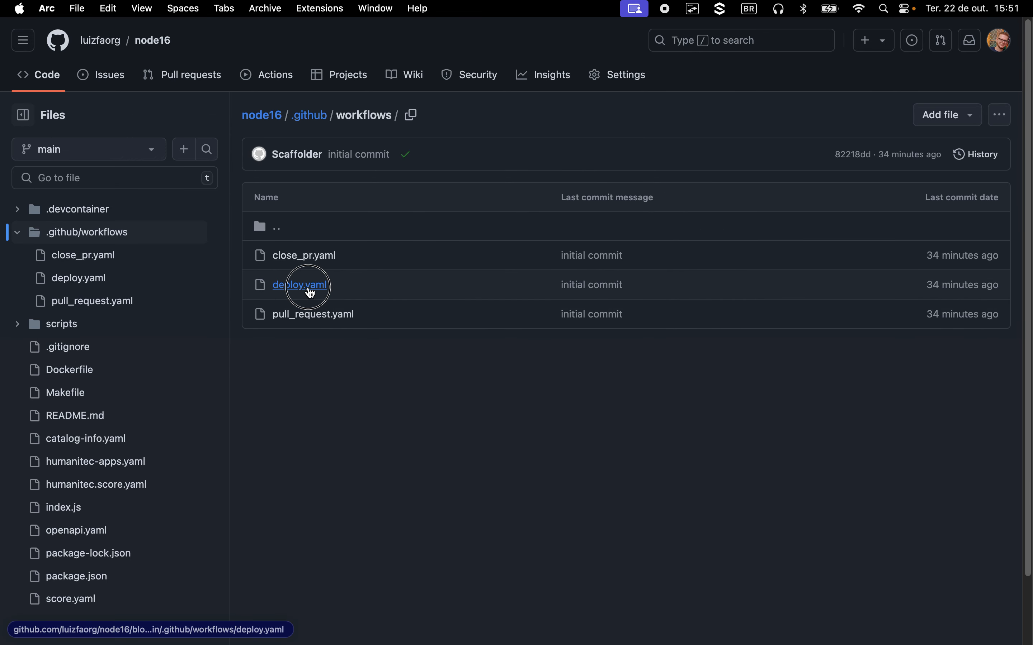
{"action": "left_click", "coordinate": [309, 290]}
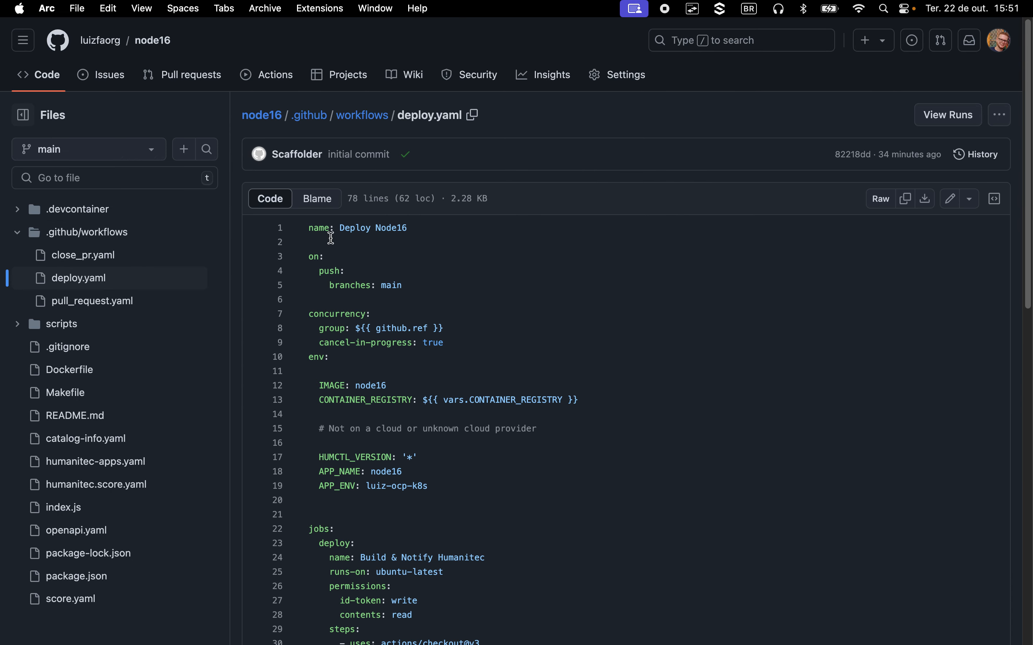
{"action": "left_click", "coordinate": [499, 288]}
{"action": "scroll", "coordinate": [548, 348], "scroll_direction": "down", "scroll_amount": 5}
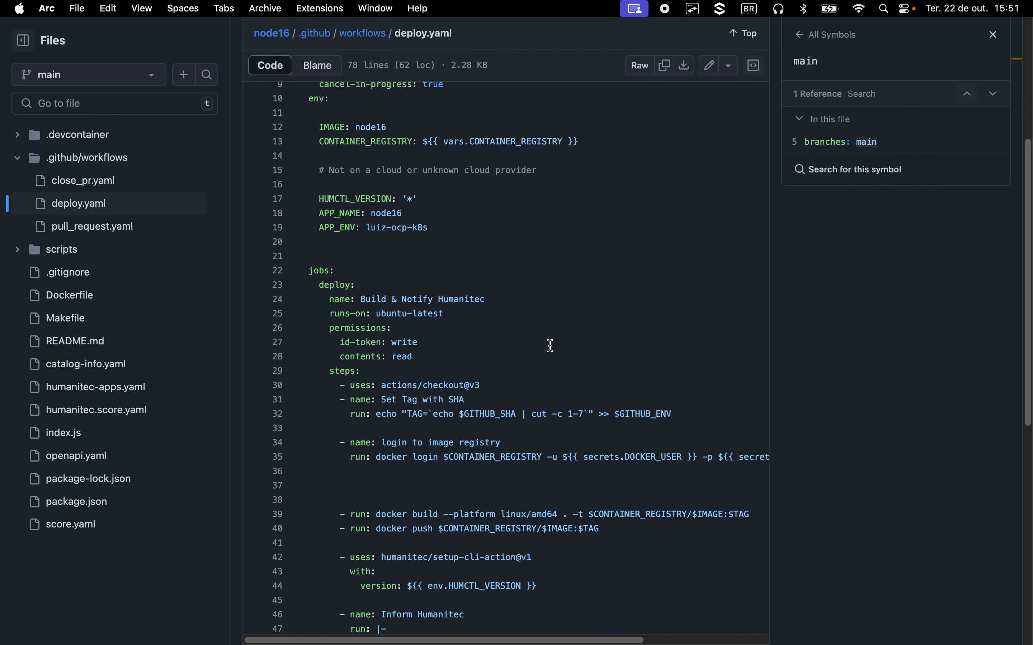
{"action": "scroll", "coordinate": [550, 345], "scroll_direction": "down", "scroll_amount": 10}
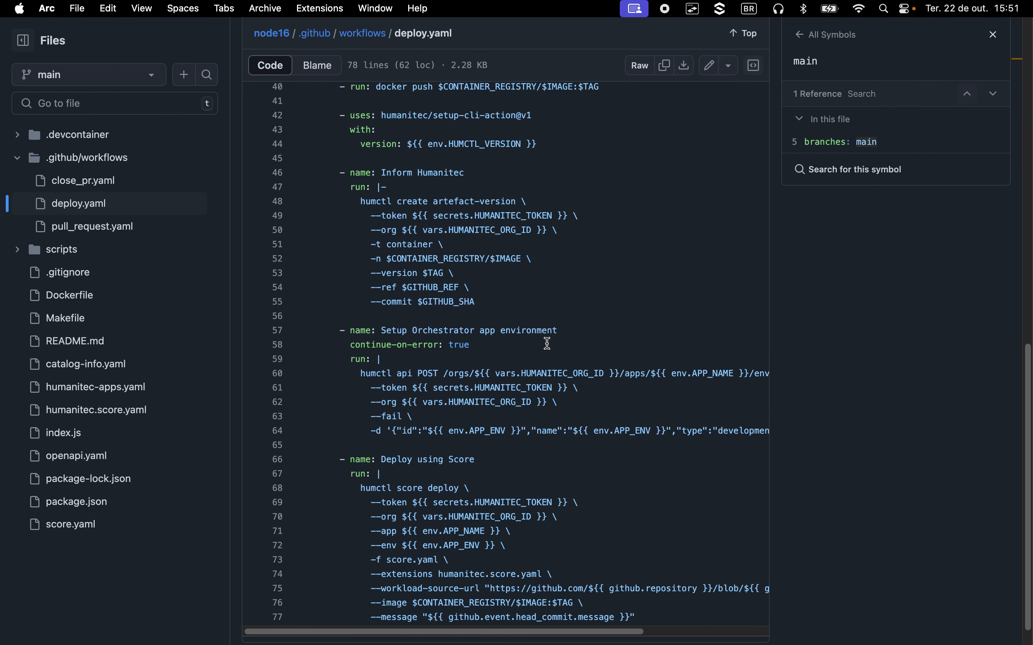
{"action": "scroll", "coordinate": [548, 344], "scroll_direction": "up", "scroll_amount": 8}
- Return to the workflows folder, open pull_request.yaml and examine its environment creation, deployment and PR comment steps
{"action": "key", "text": "super+bracketleft"}
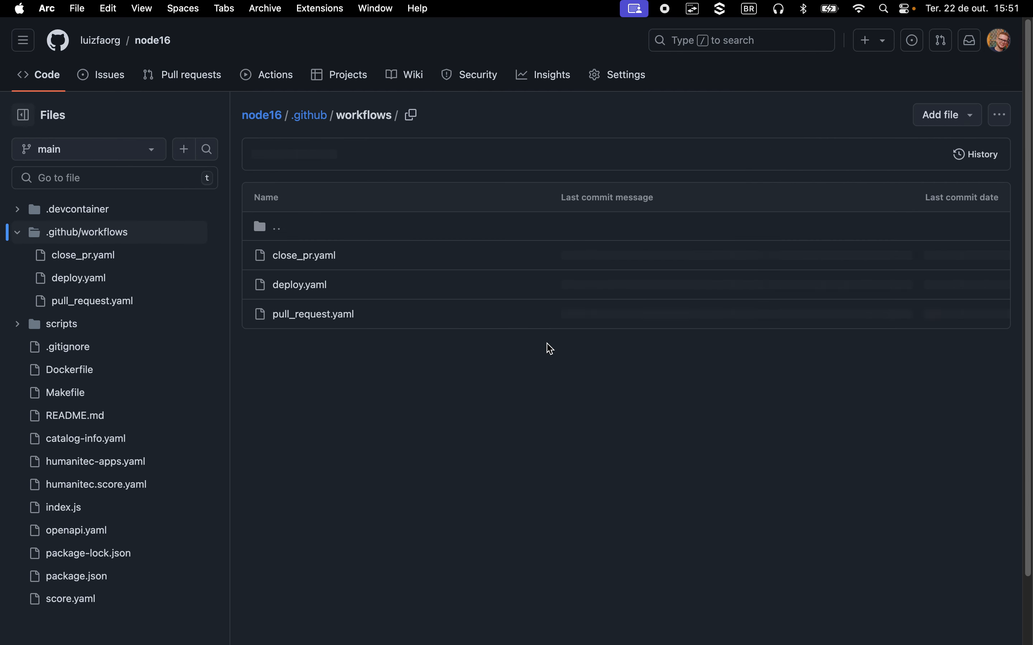
{"action": "left_click", "coordinate": [349, 320]}
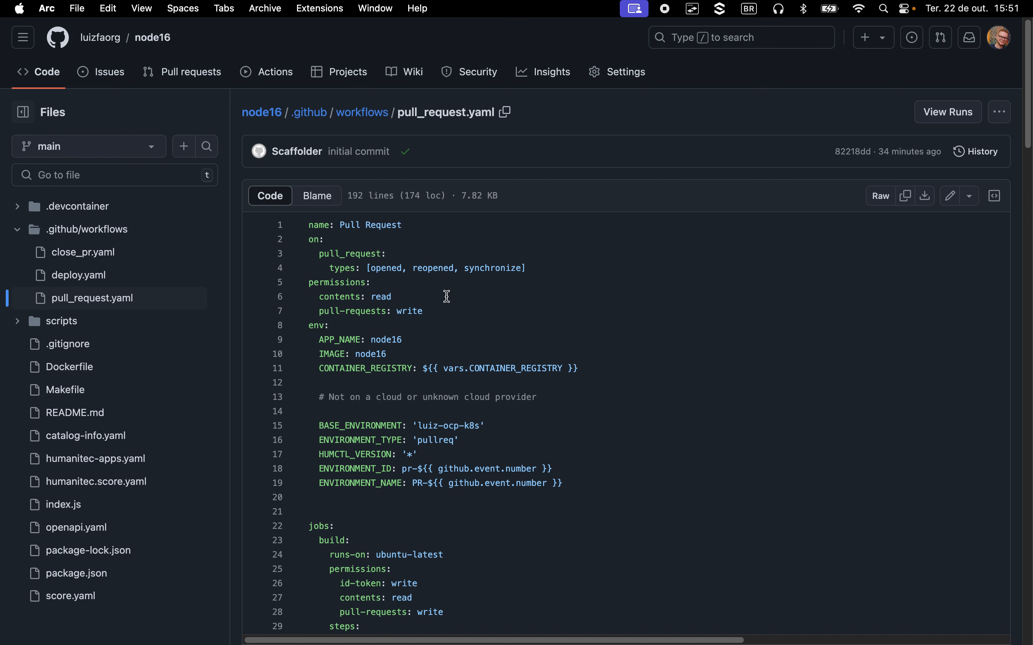
{"action": "scroll", "coordinate": [472, 363], "scroll_direction": "down", "scroll_amount": 1}
{"action": "scroll", "coordinate": [474, 372], "scroll_direction": "down", "scroll_amount": 5}
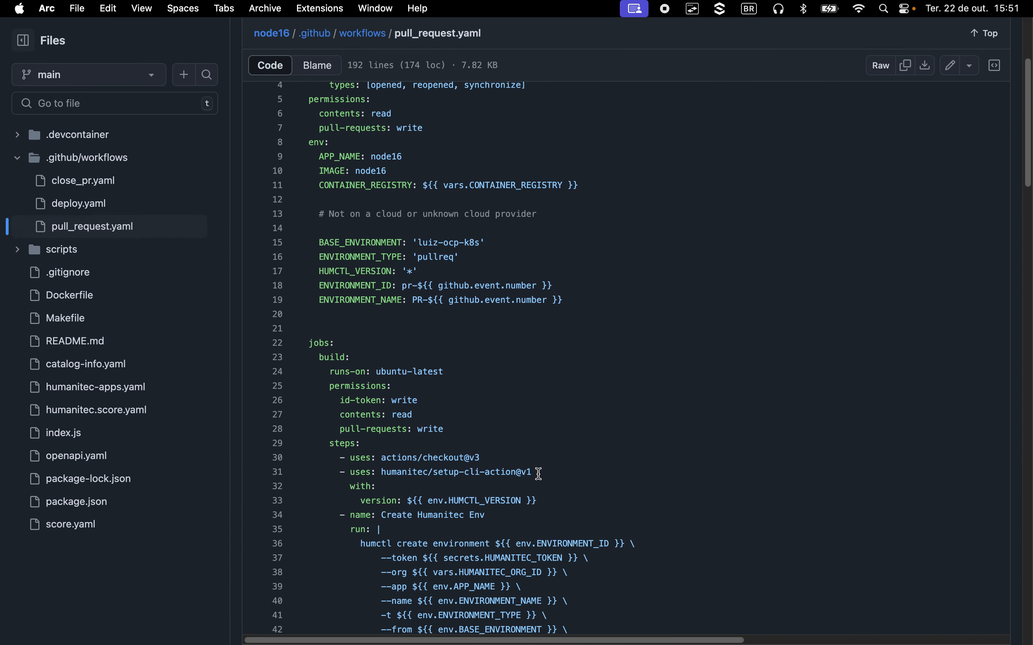
{"action": "scroll", "coordinate": [536, 470], "scroll_direction": "down", "scroll_amount": 4}
{"action": "scroll", "coordinate": [472, 391], "scroll_direction": "down", "scroll_amount": 3}
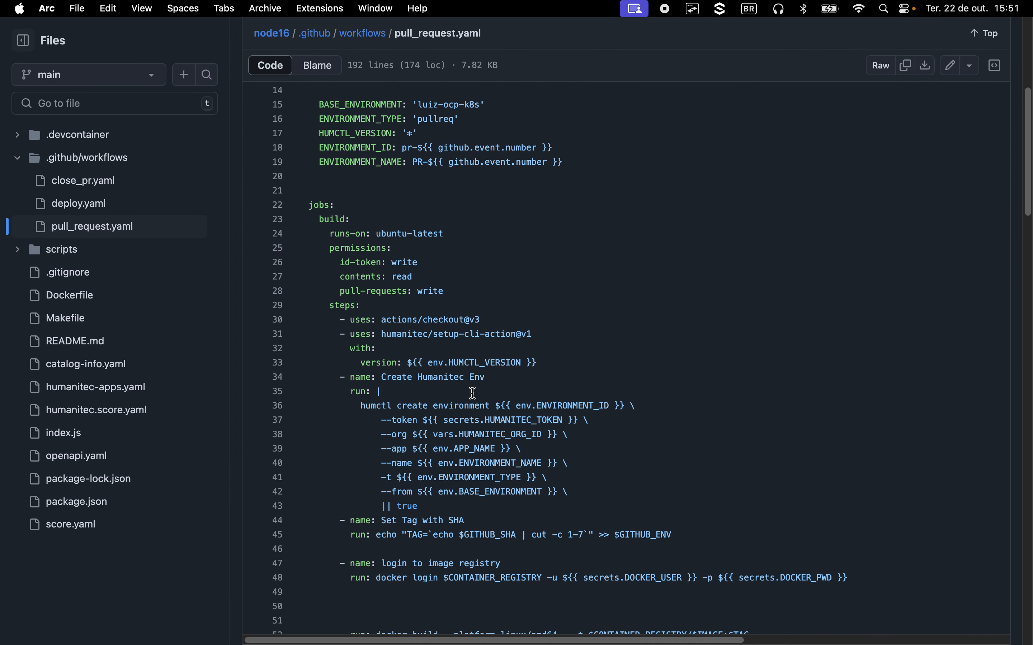
{"action": "scroll", "coordinate": [472, 392], "scroll_direction": "down", "scroll_amount": 10}
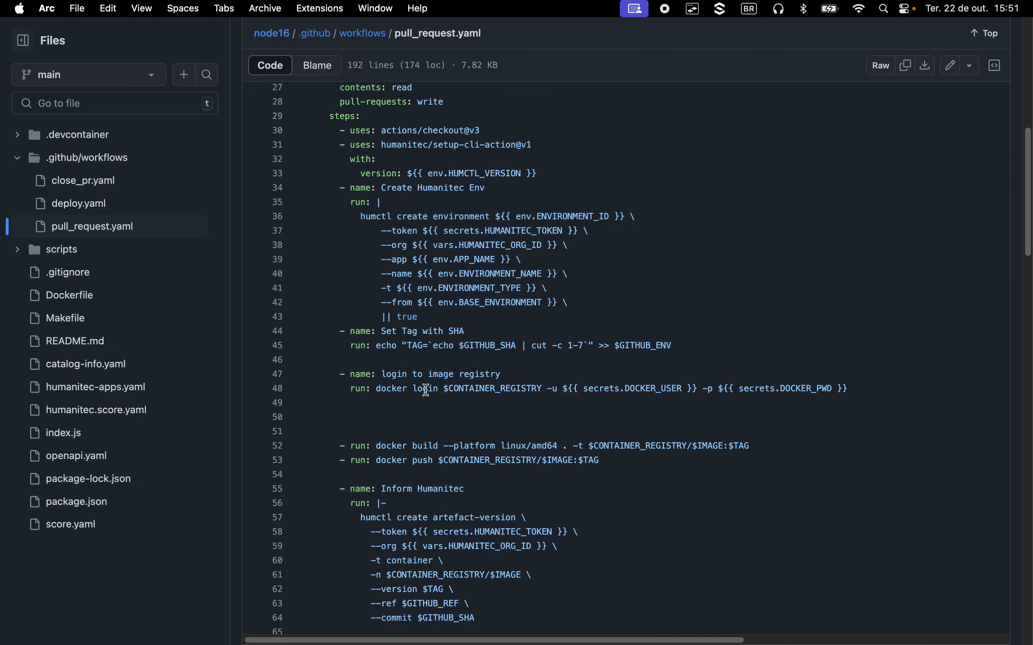
{"action": "scroll", "coordinate": [426, 390], "scroll_direction": "down", "scroll_amount": 20}
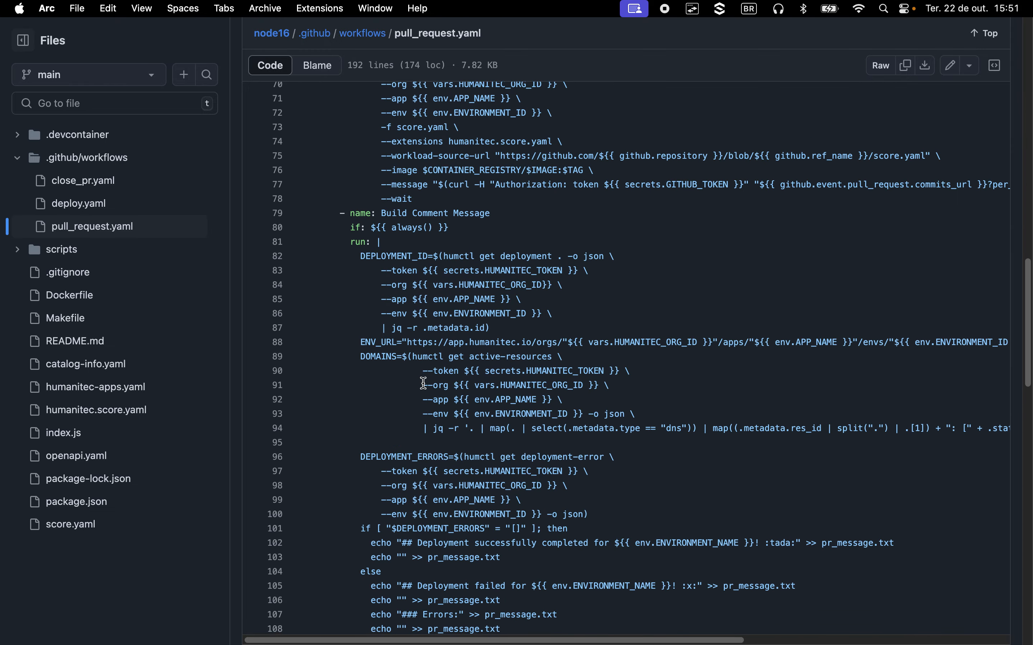
{"action": "scroll", "coordinate": [423, 383], "scroll_direction": "down", "scroll_amount": 15}
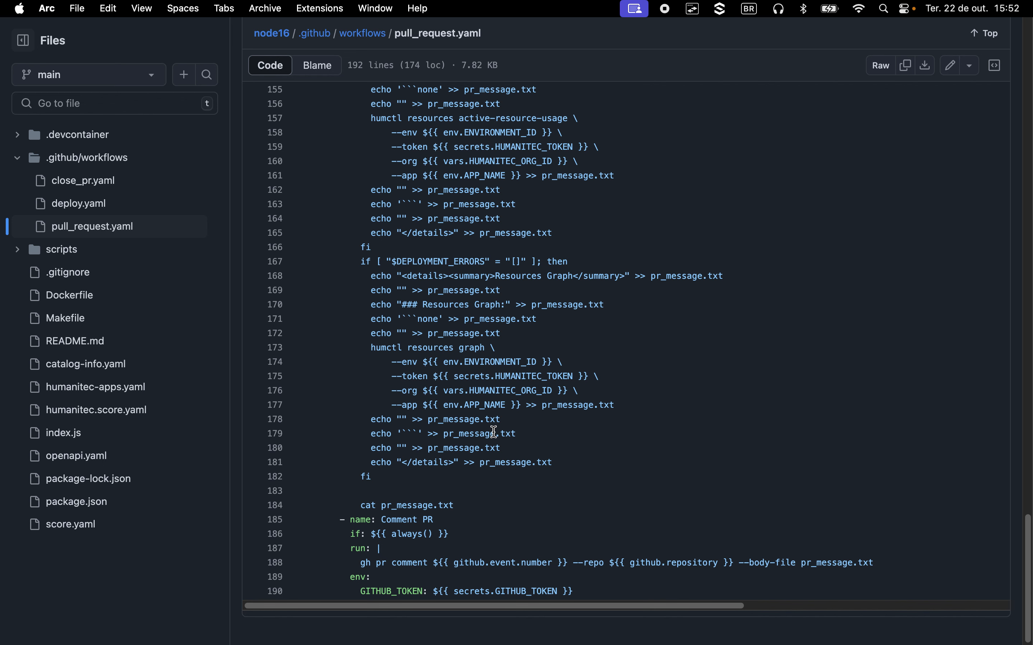
- Return to the workflows folder and open close_pr.yaml to examine the environment cleanup job
{"action": "key", "text": "super+bracketleft"}
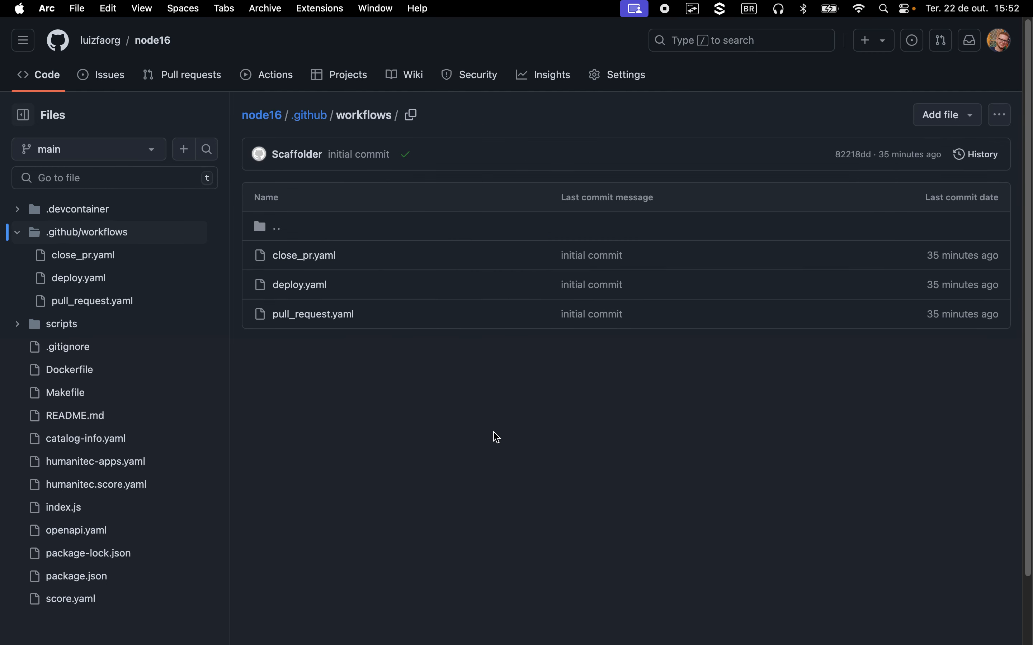
{"action": "left_click", "coordinate": [334, 258]}
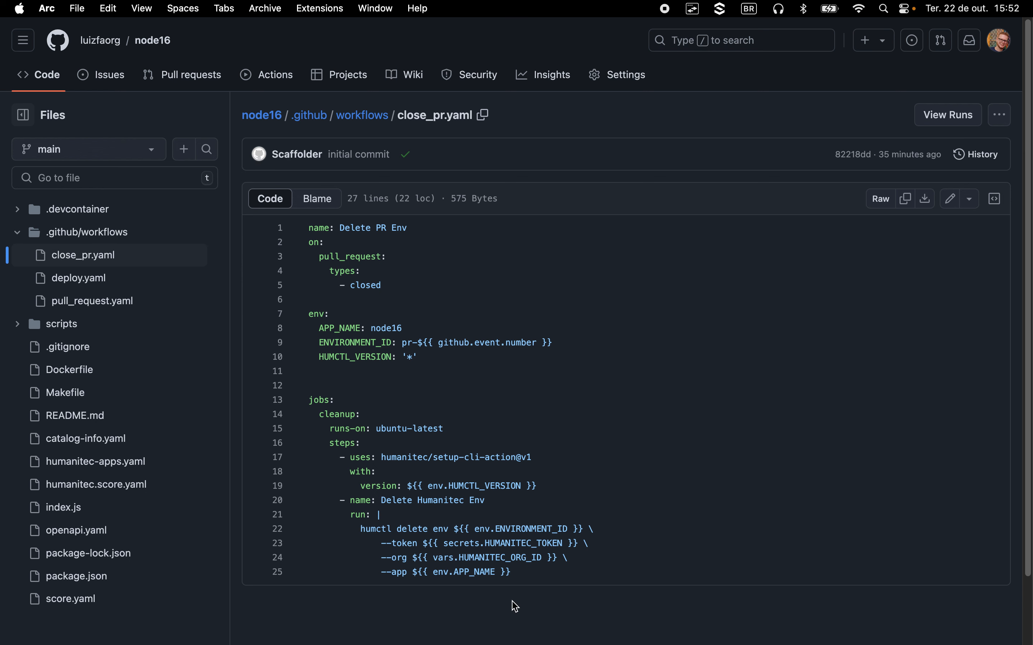
- Return to the root of the node16 repository and open index.js
{"action": "key", "text": "super+bracketleft"}
{"action": "key", "text": "super+bracketleft"}
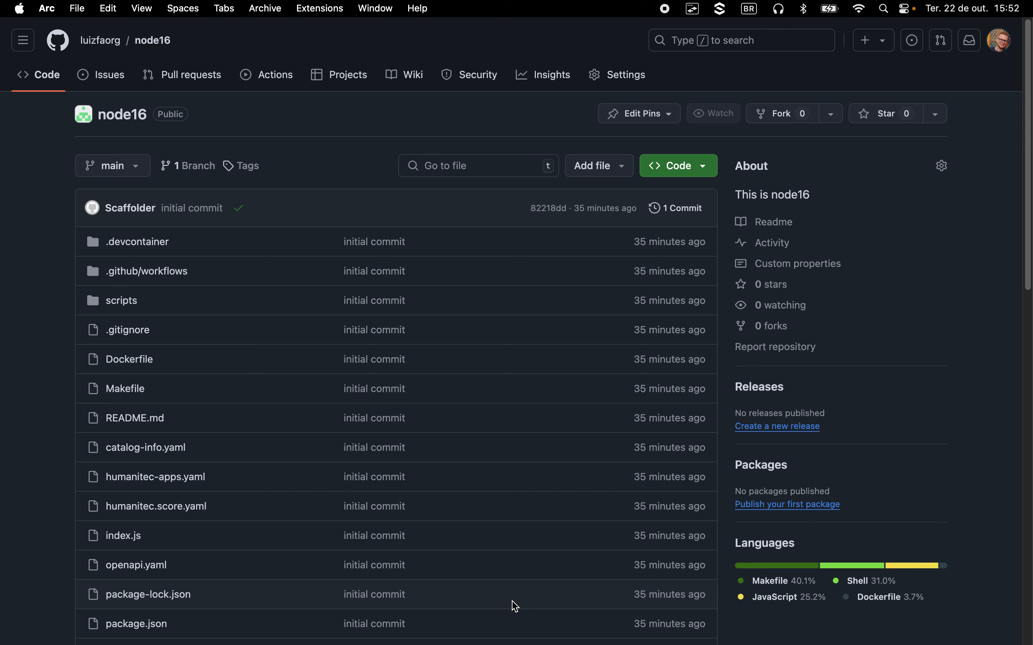
{"action": "scroll", "coordinate": [157, 529], "scroll_direction": "down", "scroll_amount": 3}
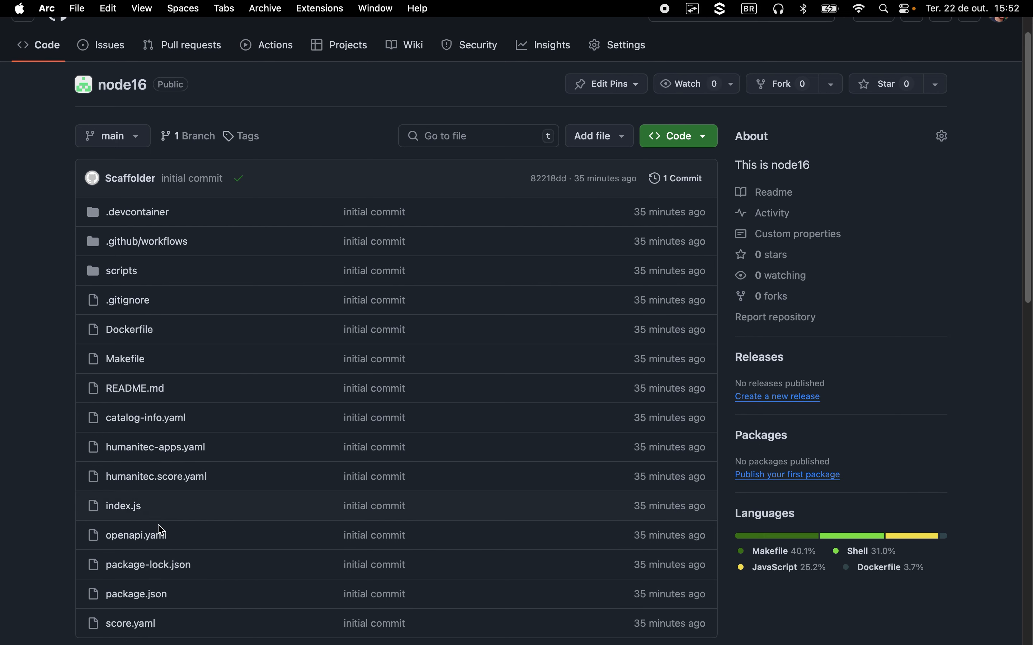
{"action": "left_click", "coordinate": [128, 487]}
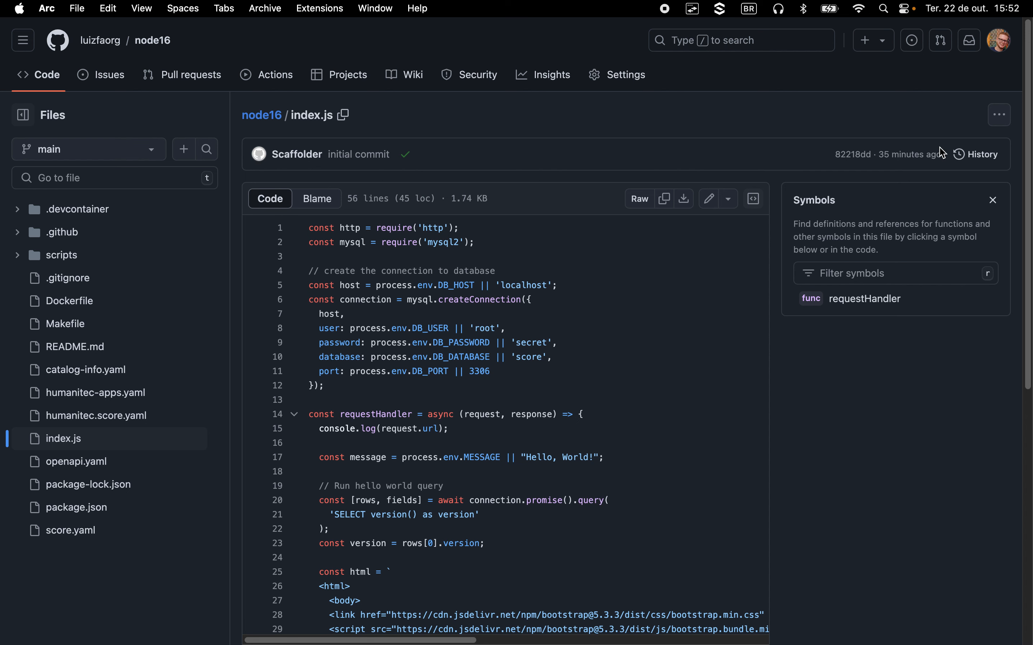
- Edit index.js to add the line <p>Good bye!</p> below the MySQL paragraph, inside the container div
{"action": "left_click", "coordinate": [709, 199]}
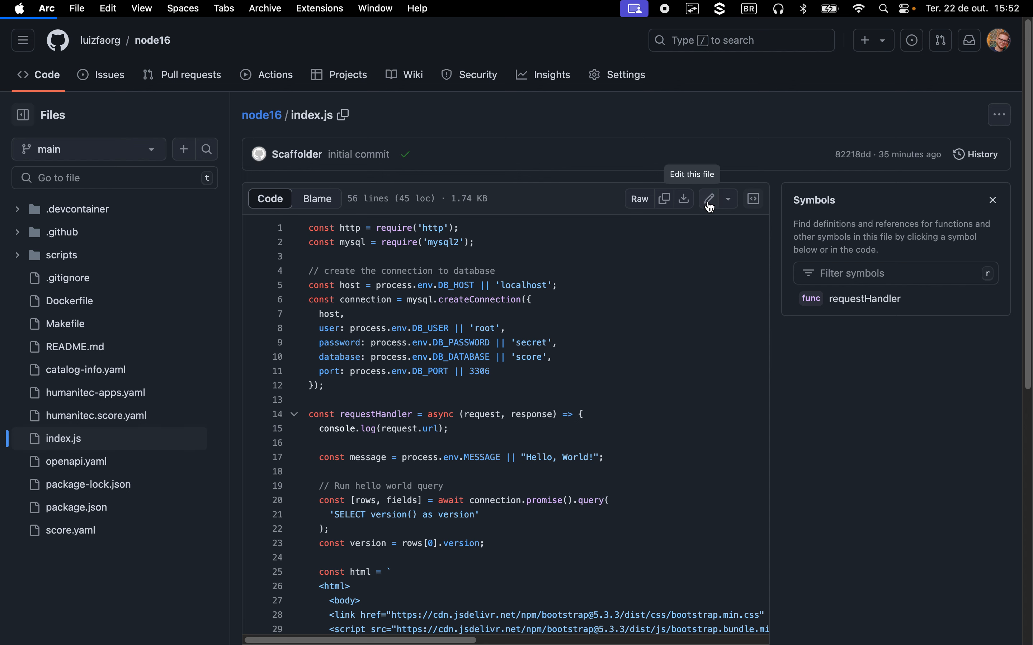
{"action": "scroll", "coordinate": [426, 491], "scroll_direction": "down", "scroll_amount": 5}
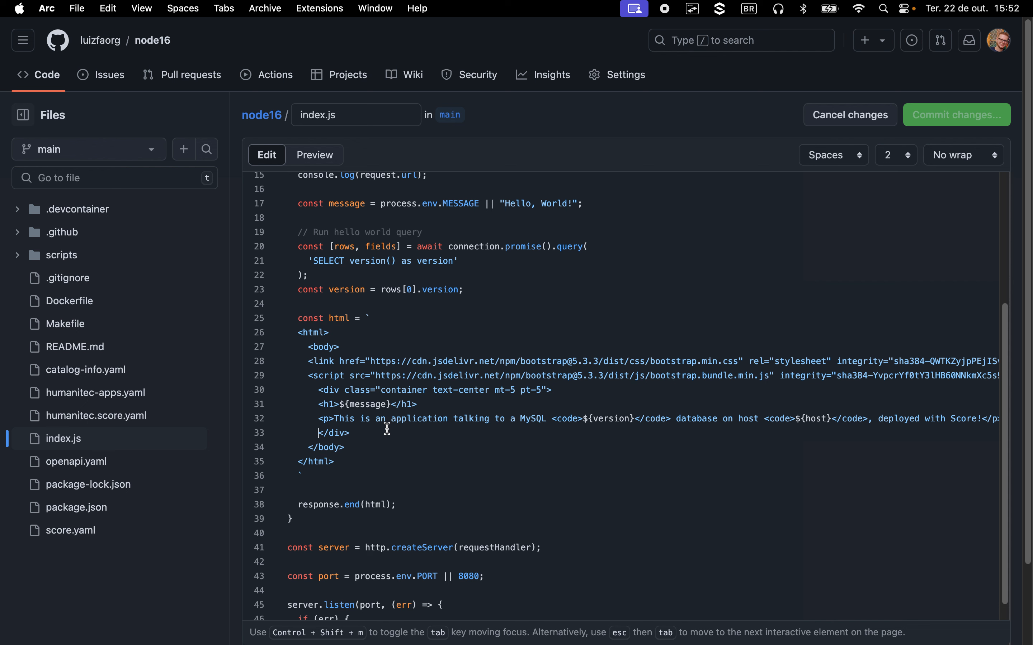
{"action": "key", "text": "Return"}
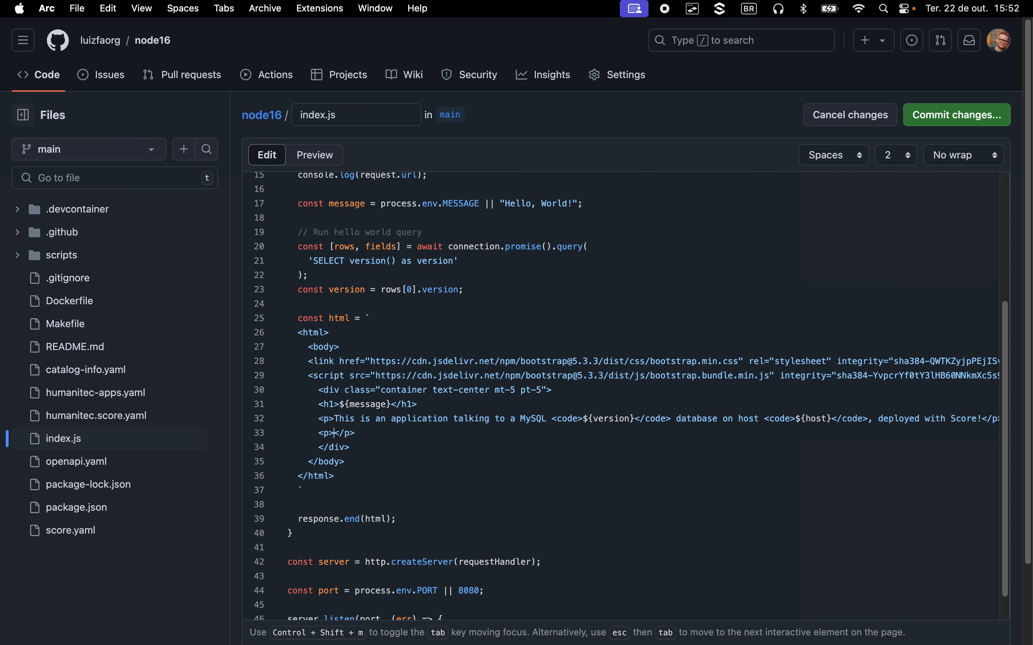
{"action": "type", "text": "Good bye!"}
- Commit the index.js change to a new branch, create a pull request for it and bring its checks into view
{"action": "left_click", "coordinate": [940, 116]}
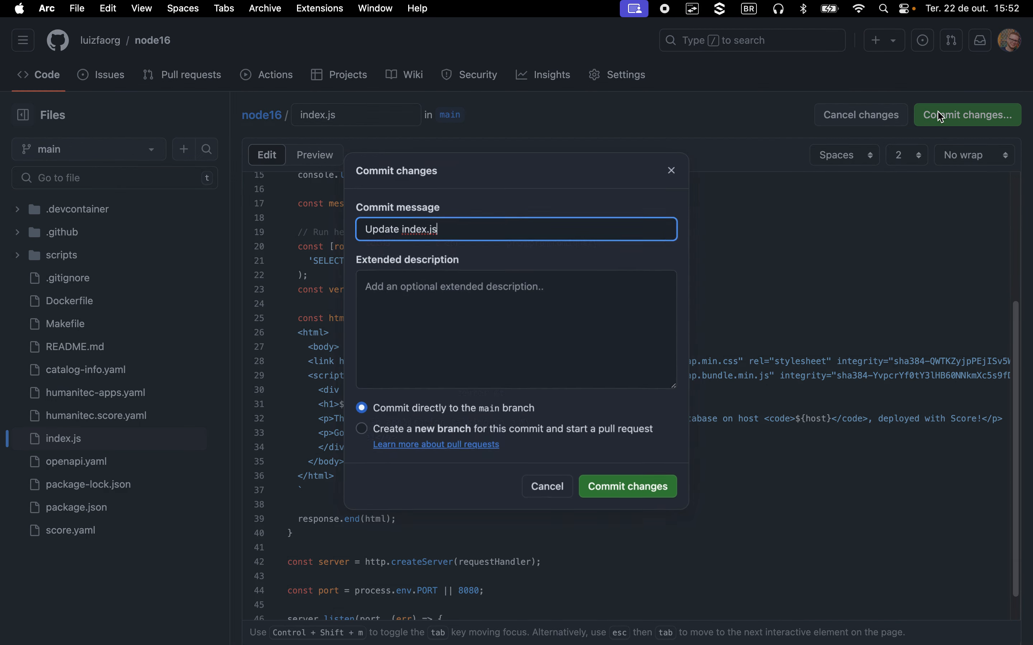
{"action": "left_click", "coordinate": [537, 432]}
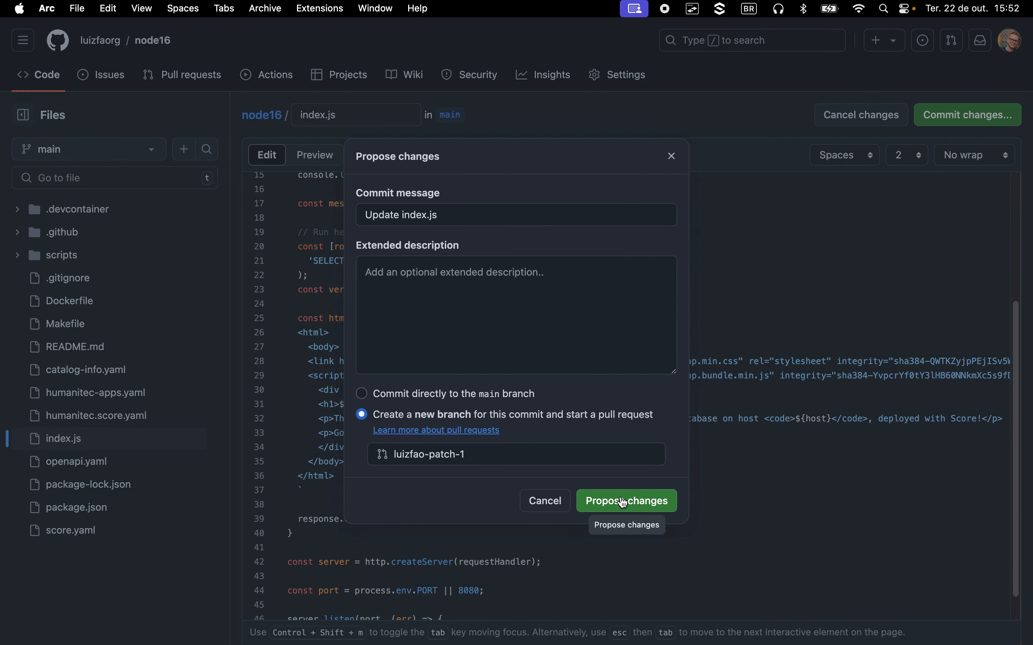
{"action": "left_click", "coordinate": [666, 509]}
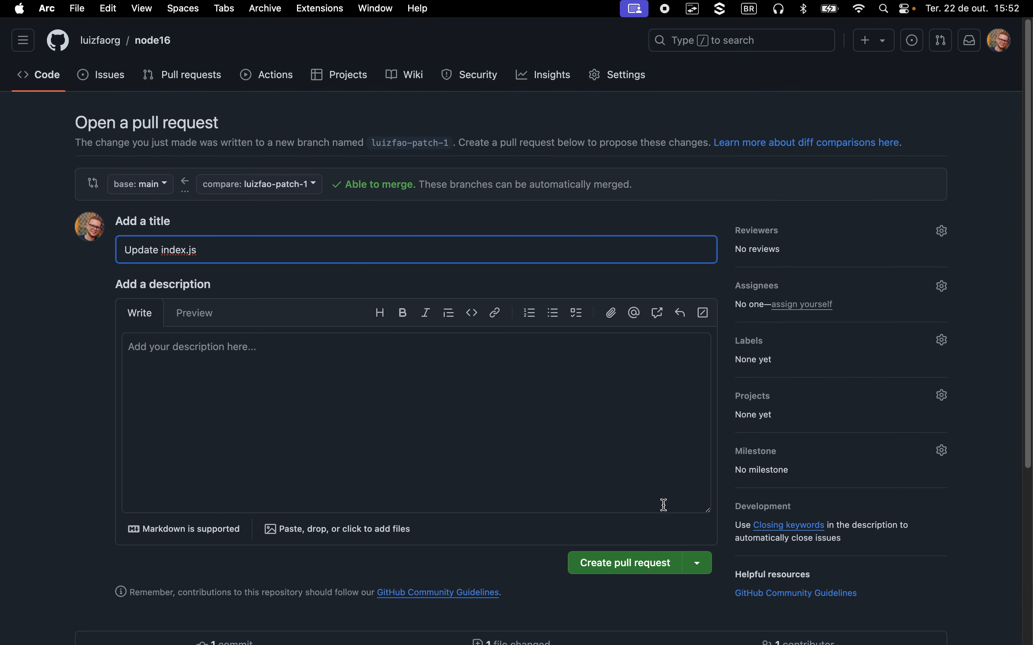
{"action": "left_click", "coordinate": [649, 576]}
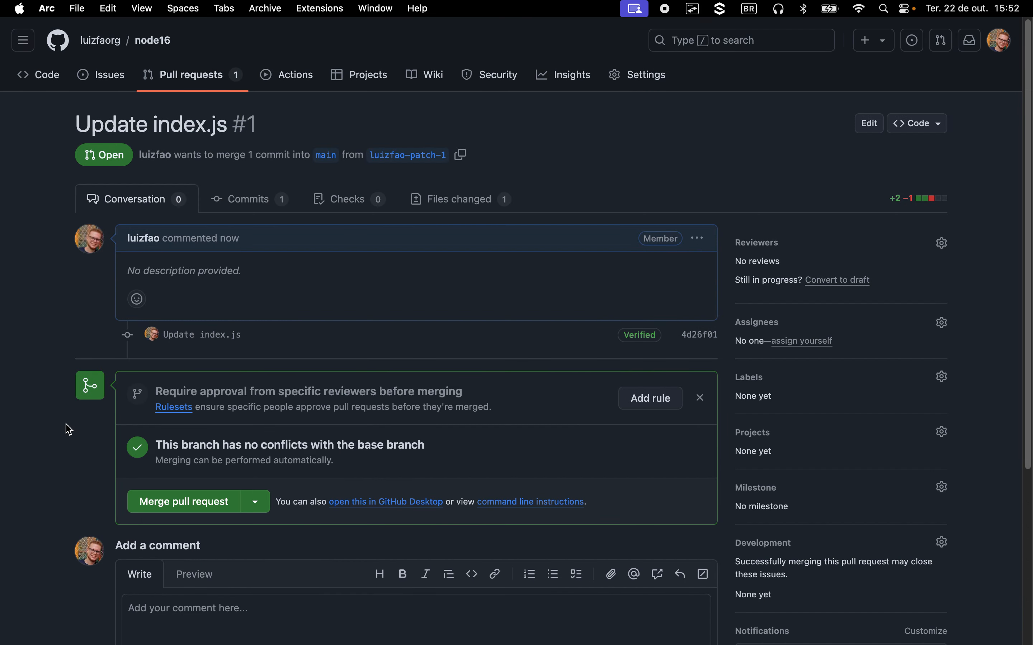
{"action": "scroll", "coordinate": [51, 418], "scroll_direction": "down", "scroll_amount": 5}
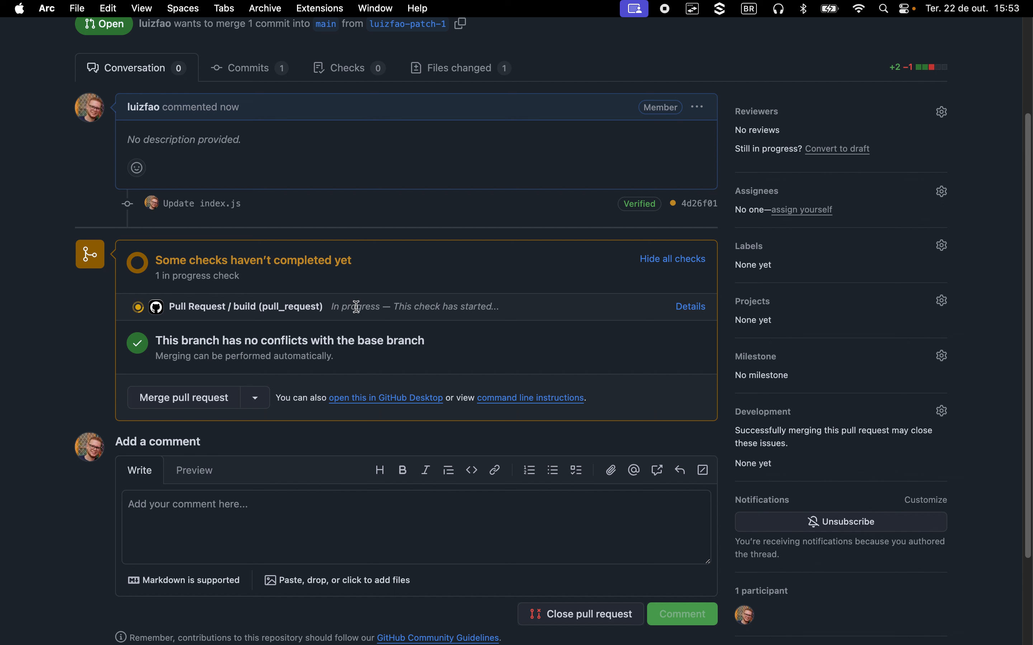
- Switch to node16 in Red Hat Developer Hub, check its CI runs and view the PR-1 environment in the overview
{"action": "mouse_move", "coordinate": [1, 307]}
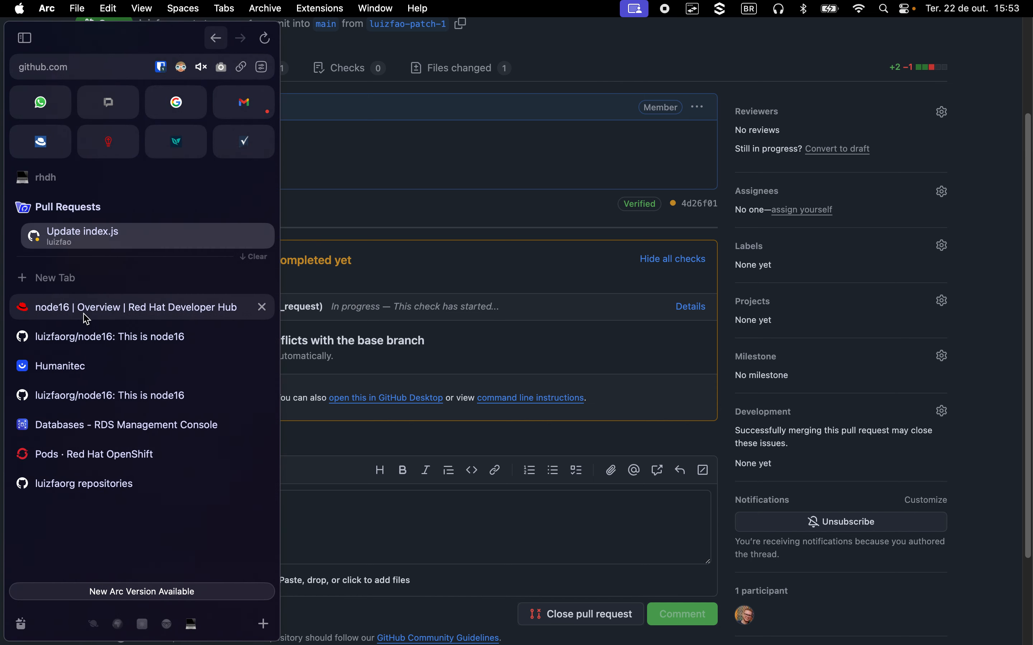
{"action": "left_click", "coordinate": [91, 311]}
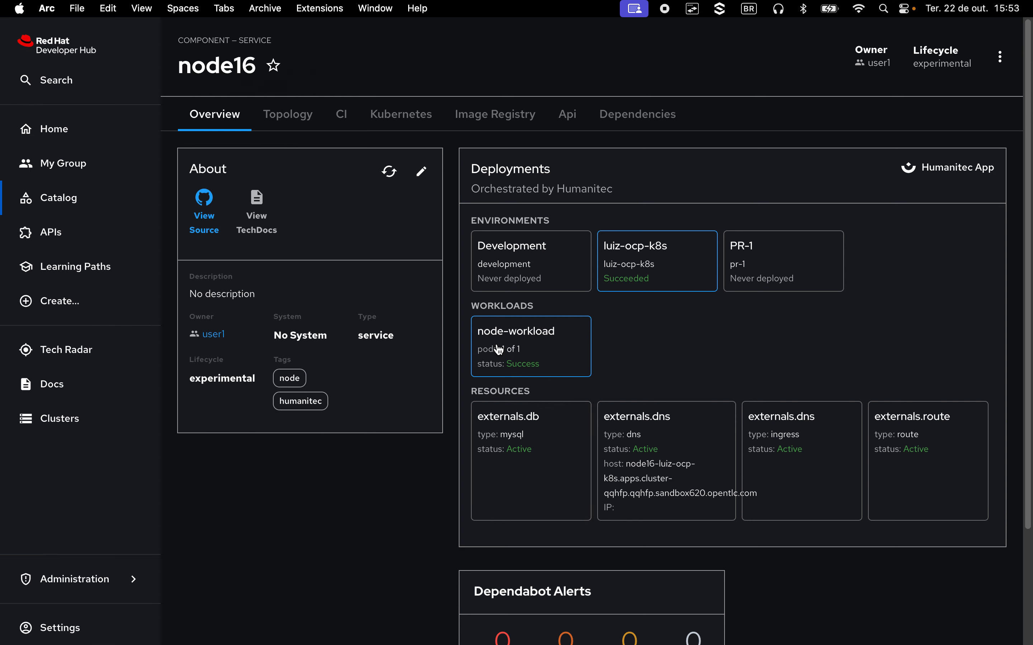
{"action": "left_click", "coordinate": [341, 113]}
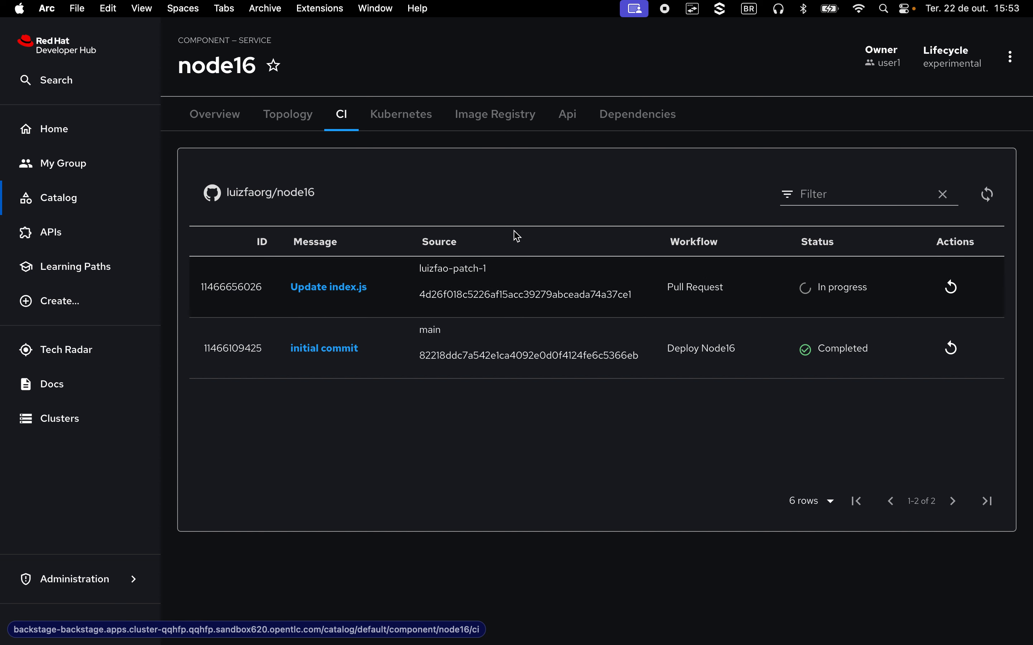
{"action": "left_click", "coordinate": [208, 121]}
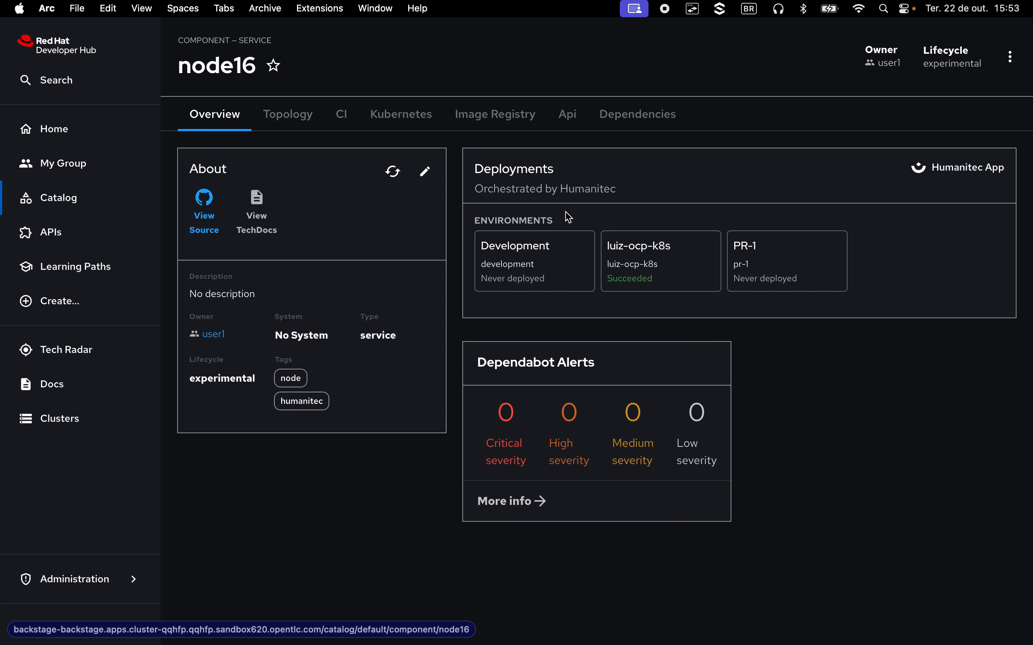
{"action": "left_click", "coordinate": [756, 268]}
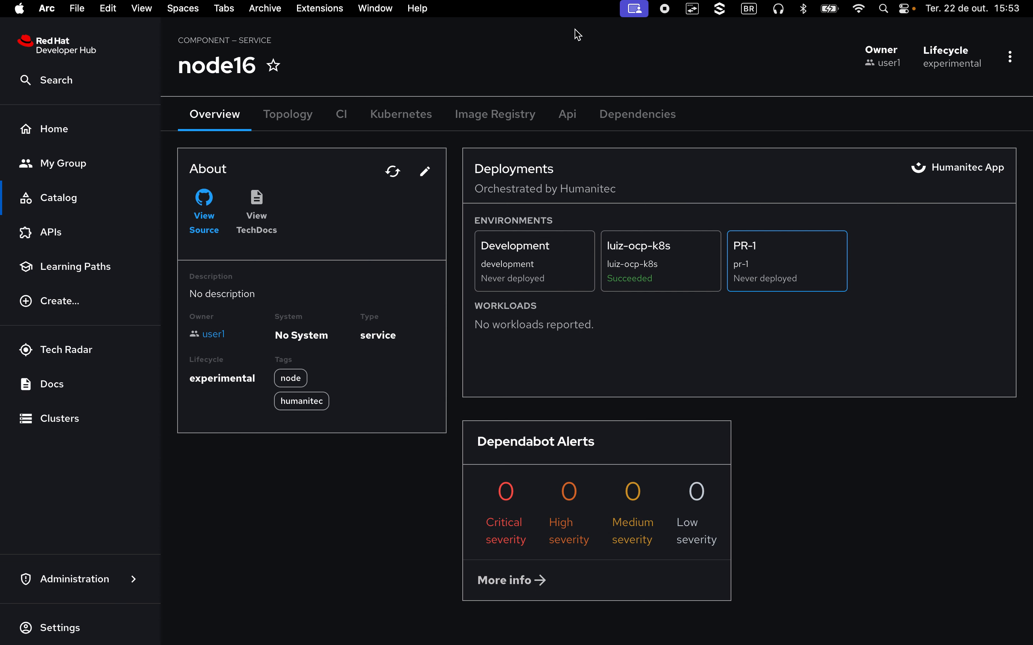
- Switch back to the Update index.js pull request and examine the log of its build check
{"action": "mouse_move", "coordinate": [2, 134]}
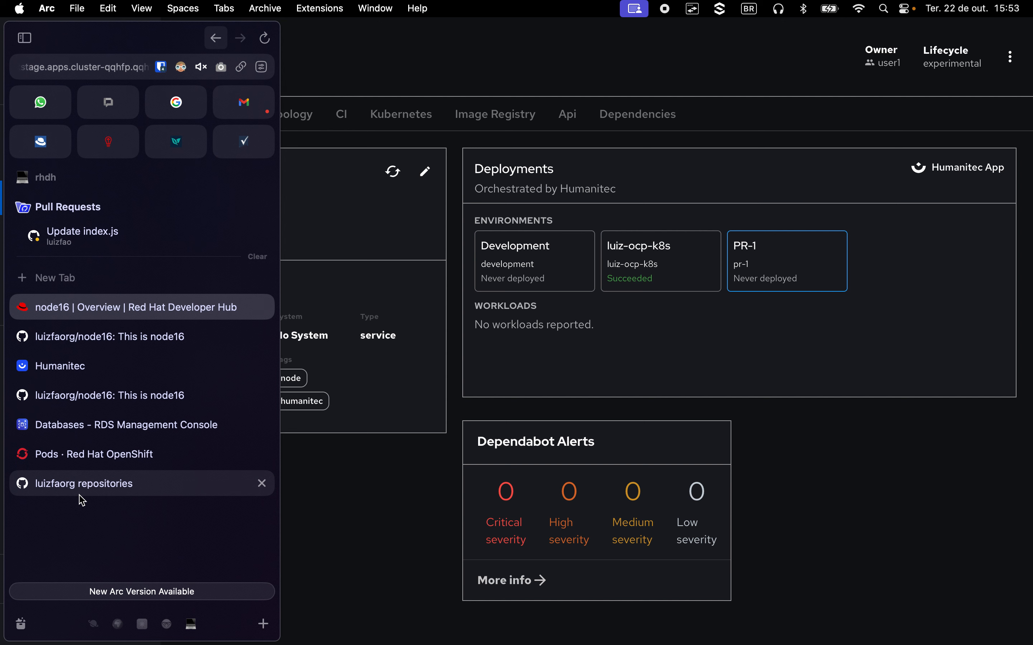
{"action": "left_click", "coordinate": [83, 236]}
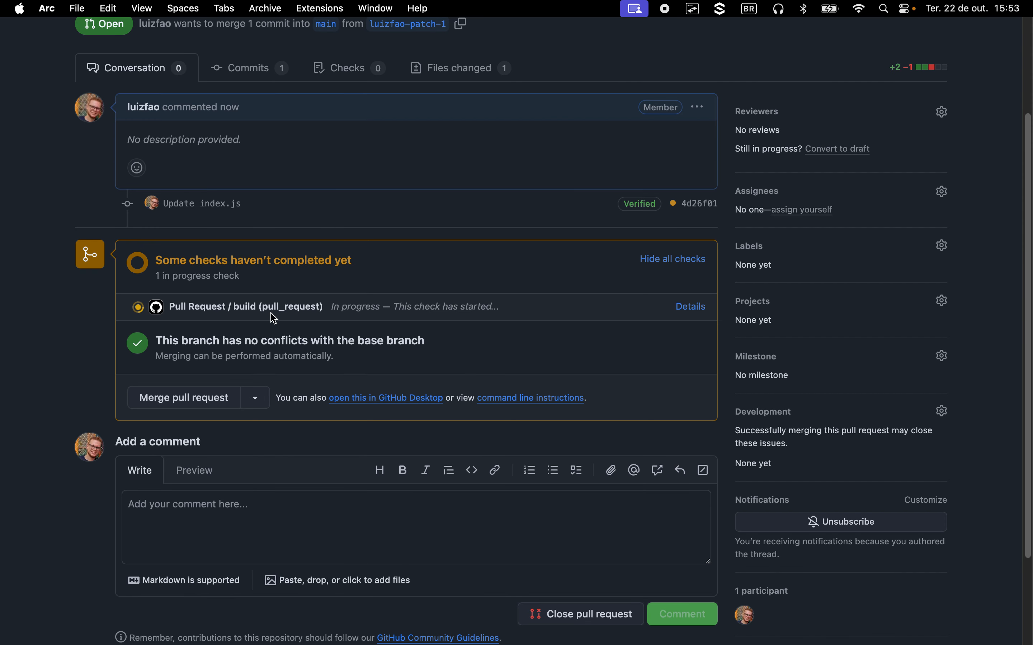
{"action": "left_click", "coordinate": [691, 307]}
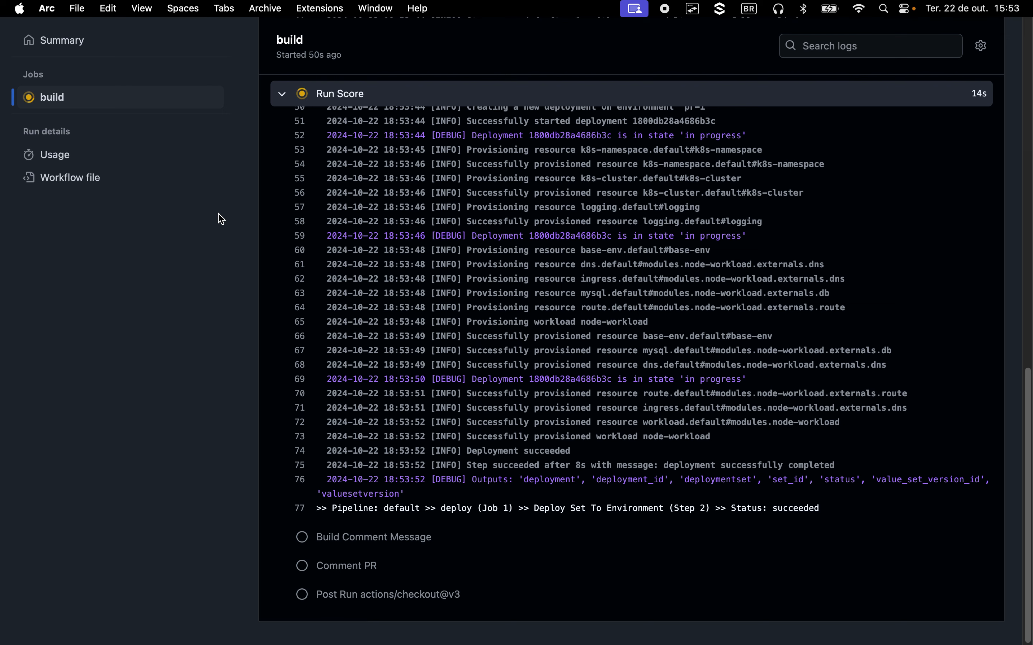
{"action": "scroll", "coordinate": [497, 337], "scroll_direction": "up", "scroll_amount": 10}
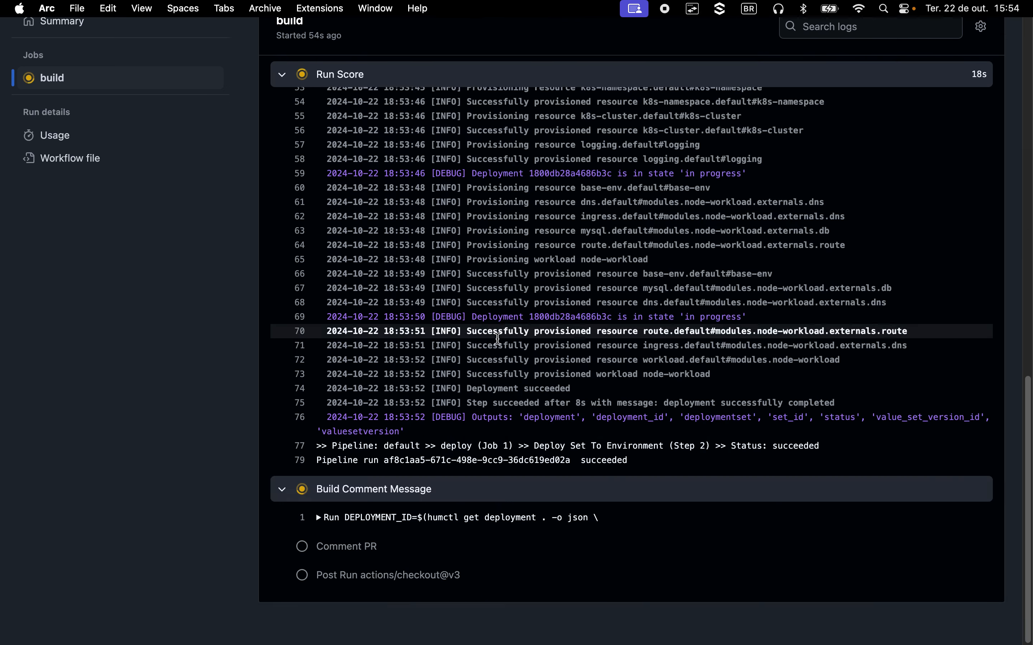
- Switch to node16 in Red Hat Developer Hub and reload the deployments in its overview
{"action": "mouse_move", "coordinate": [3, 361]}
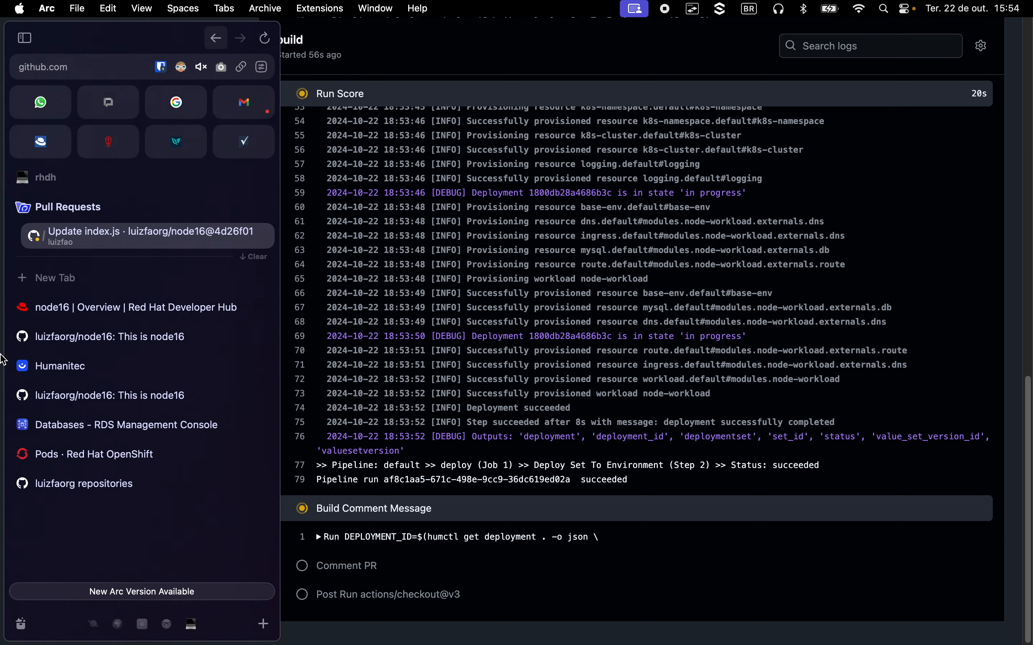
{"action": "left_click", "coordinate": [146, 318]}
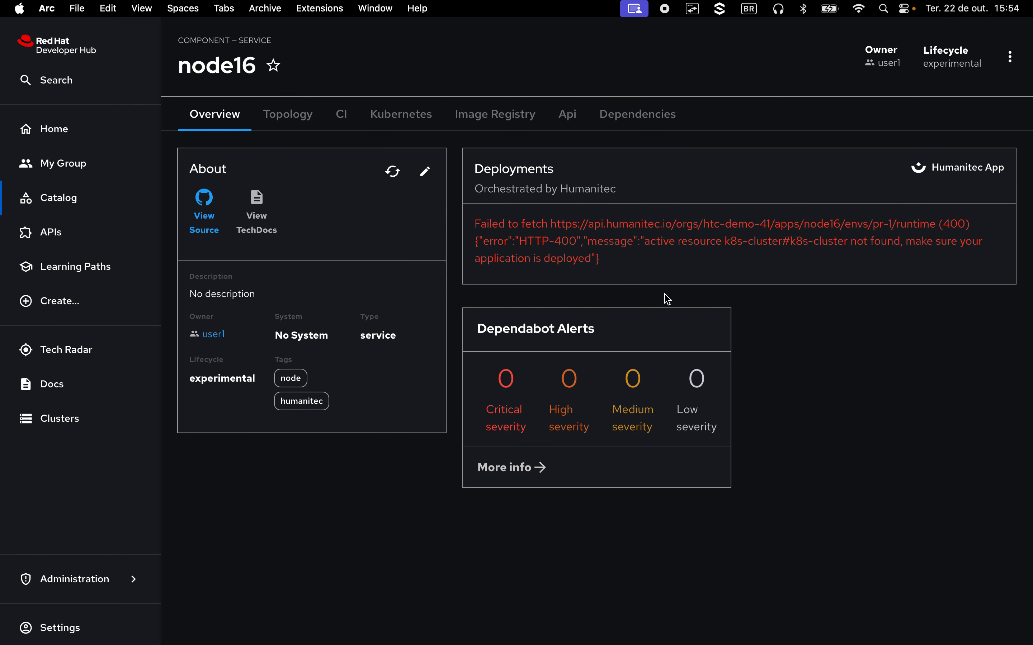
{"action": "left_click", "coordinate": [302, 125]}
{"action": "left_click", "coordinate": [242, 113]}
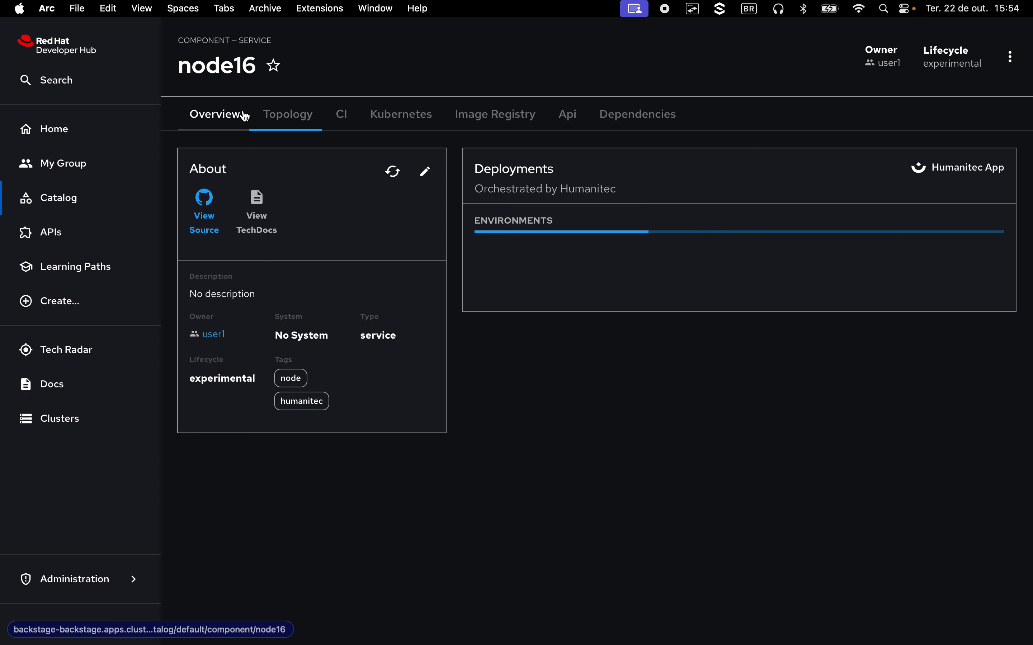
- Open node16's pr-1 environment in Humanitec and examine the Deploy Set To Environment logs of its pipeline run
{"action": "left_click", "coordinate": [944, 167]}
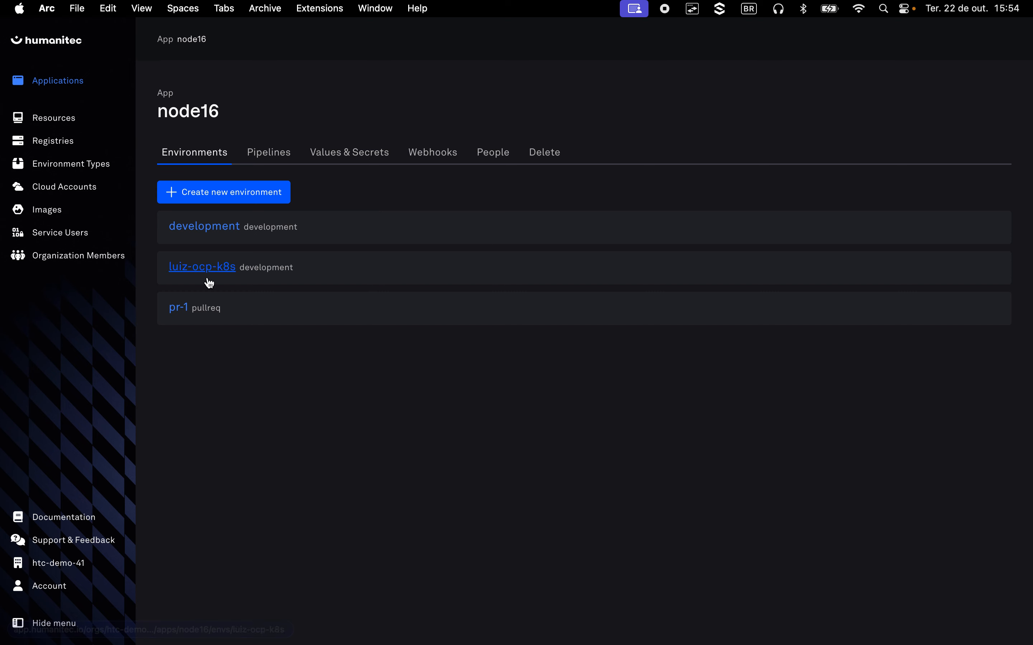
{"action": "left_click", "coordinate": [175, 309]}
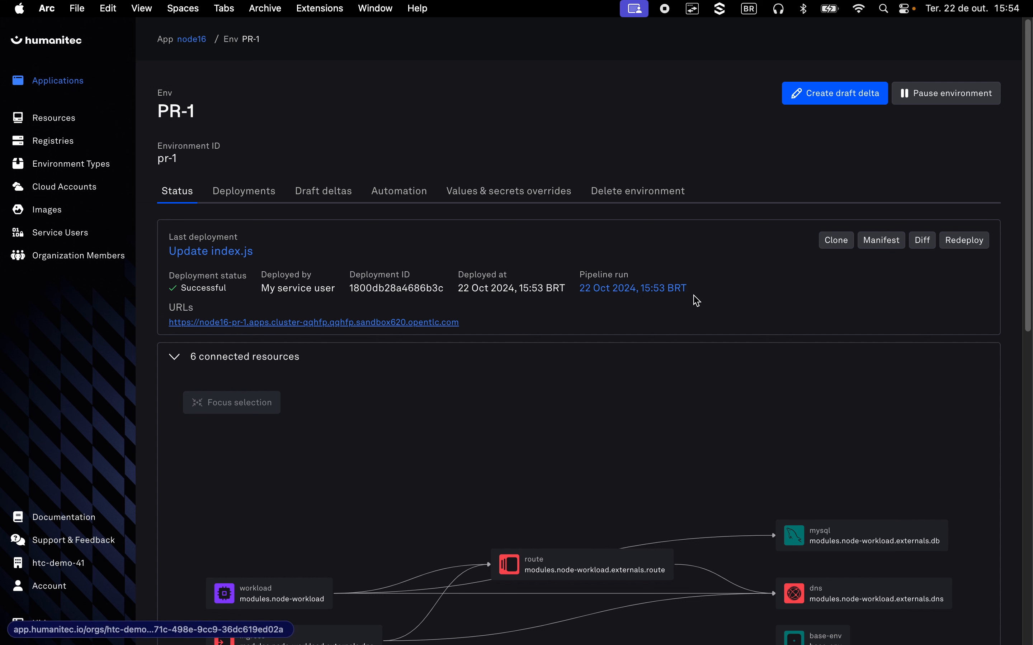
{"action": "left_click", "coordinate": [678, 290]}
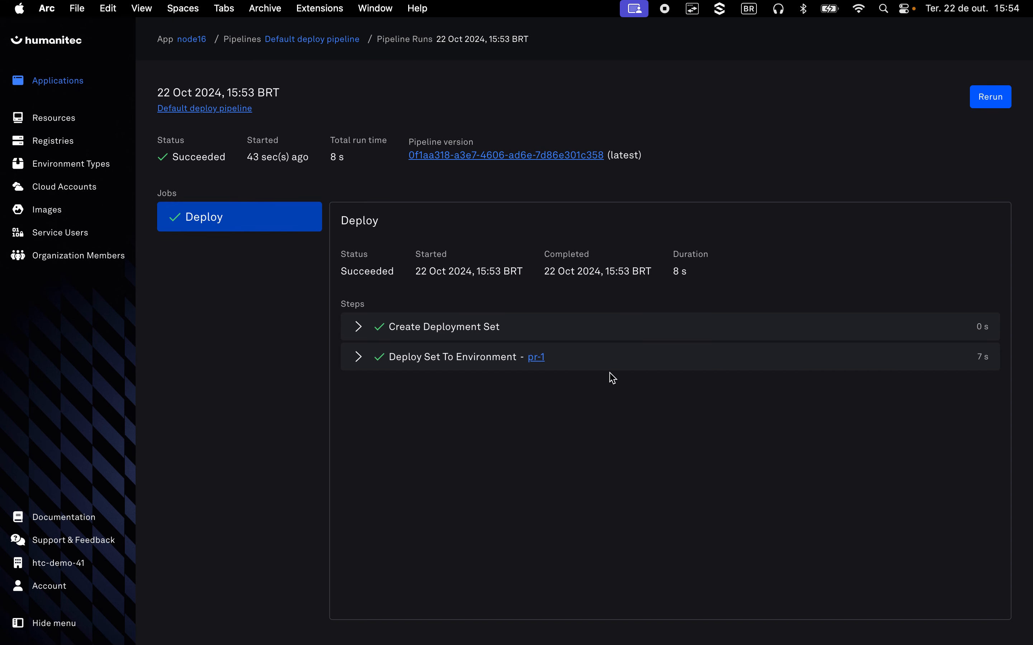
{"action": "left_click", "coordinate": [613, 368]}
{"action": "scroll", "coordinate": [734, 552], "scroll_direction": "down", "scroll_amount": 15}
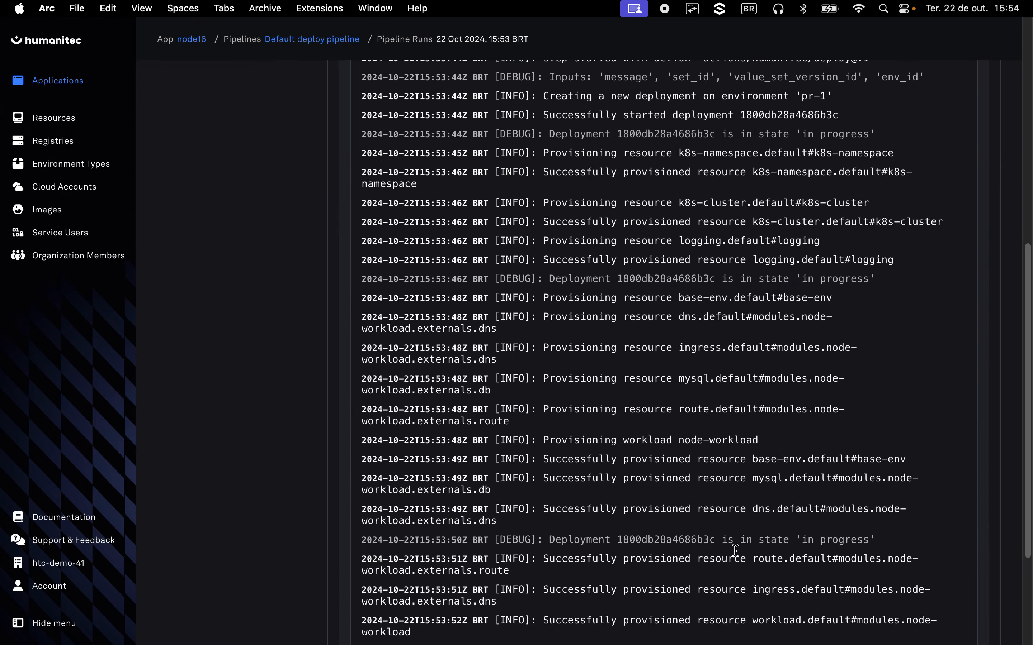
{"action": "scroll", "coordinate": [734, 551], "scroll_direction": "up", "scroll_amount": 15}
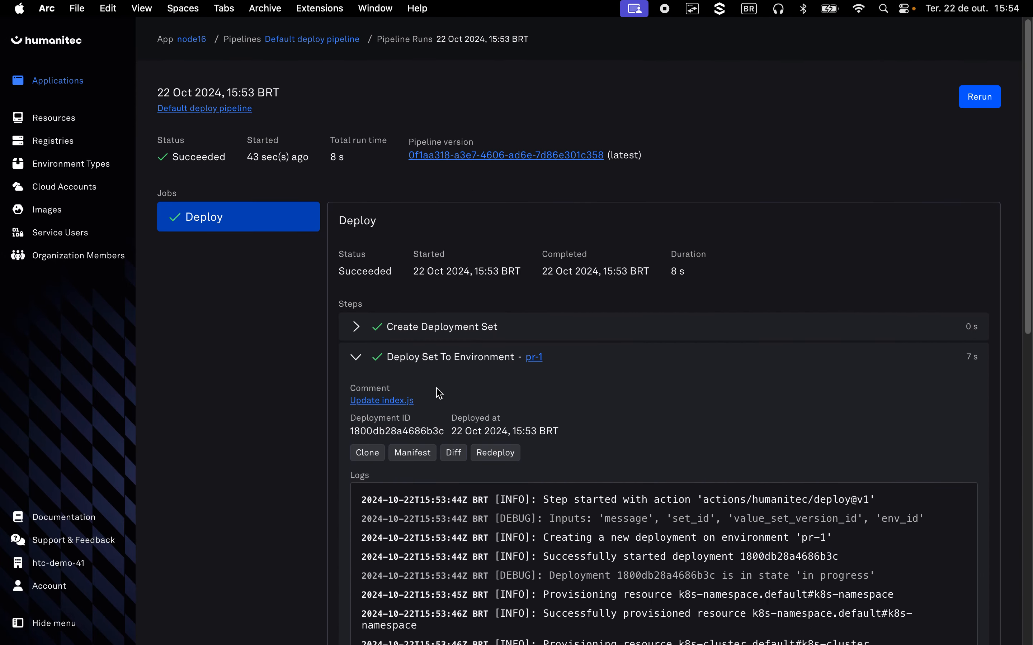
{"action": "left_click", "coordinate": [431, 368]}
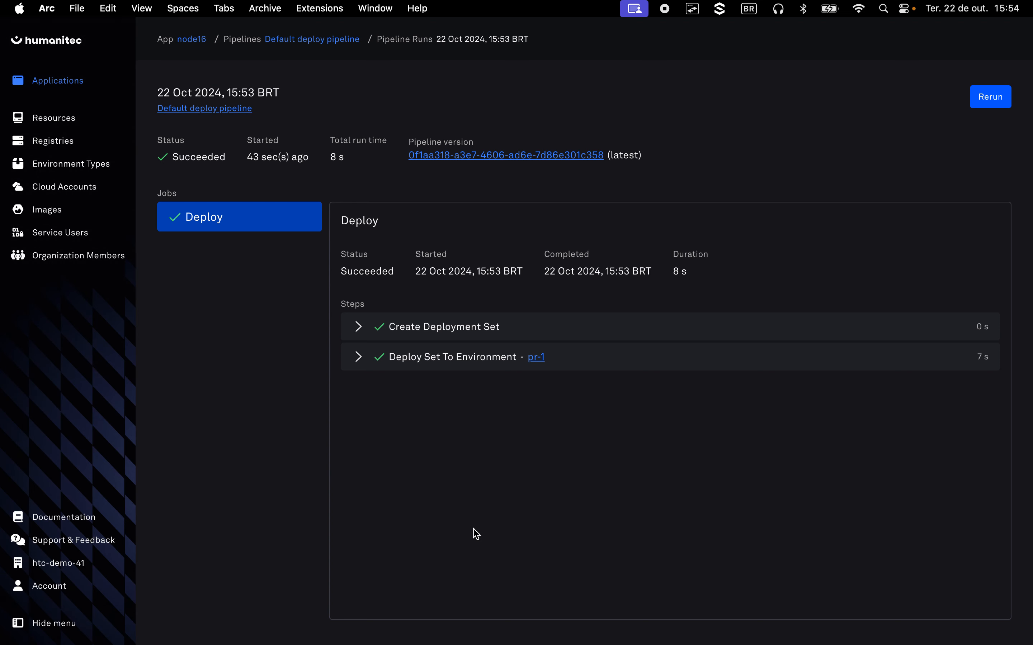
- Return to the refreshed node16 overview in Red Hat Developer Hub, show PR-1's node-workload resources and open the externals.dns host
{"action": "key", "text": "super+bracketleft"}
{"action": "key", "text": "super+r"}
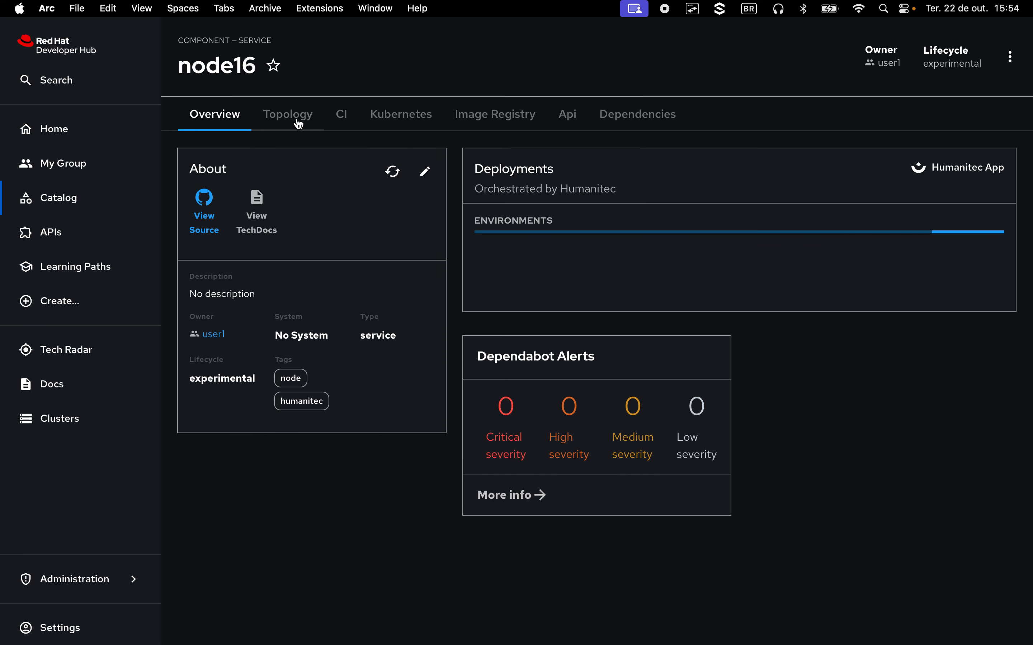
{"action": "left_click", "coordinate": [811, 242]}
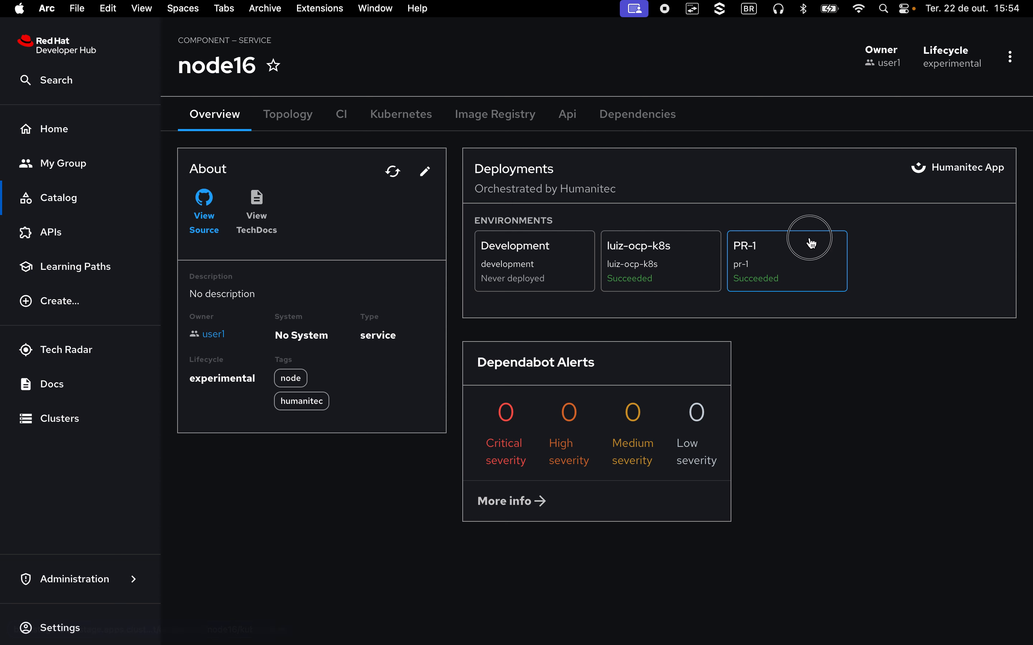
{"action": "left_click", "coordinate": [561, 345]}
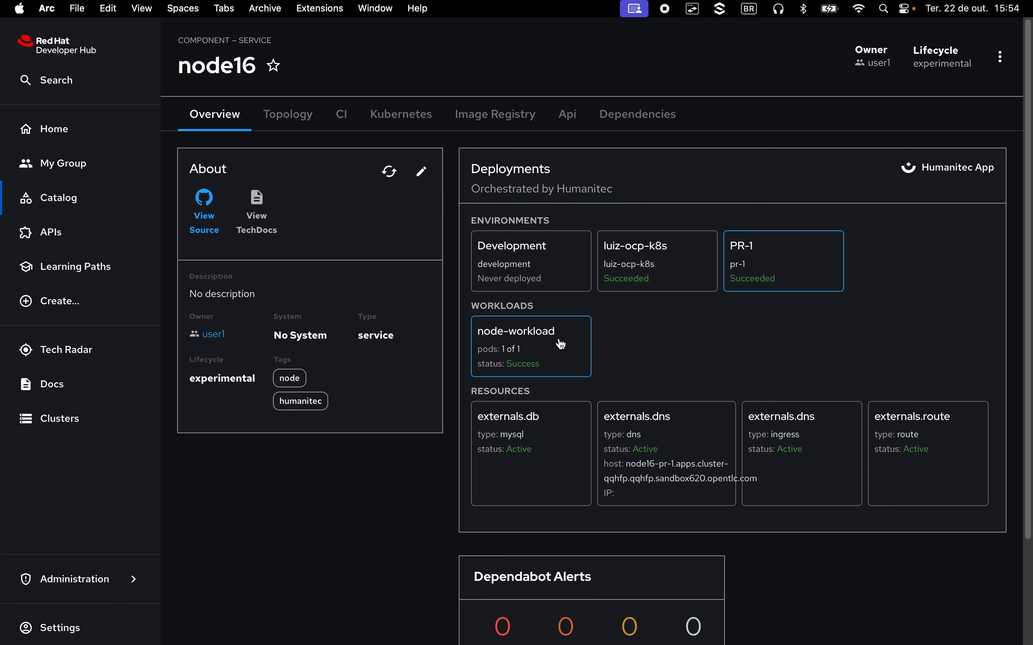
{"action": "left_click", "coordinate": [657, 487]}
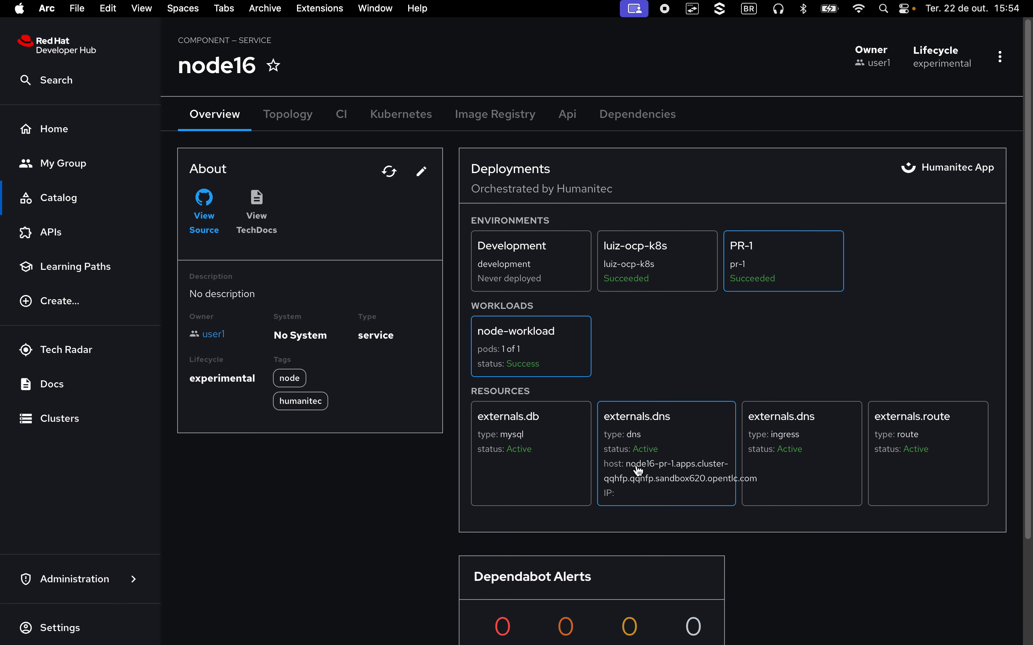
{"action": "left_click", "coordinate": [666, 471]}
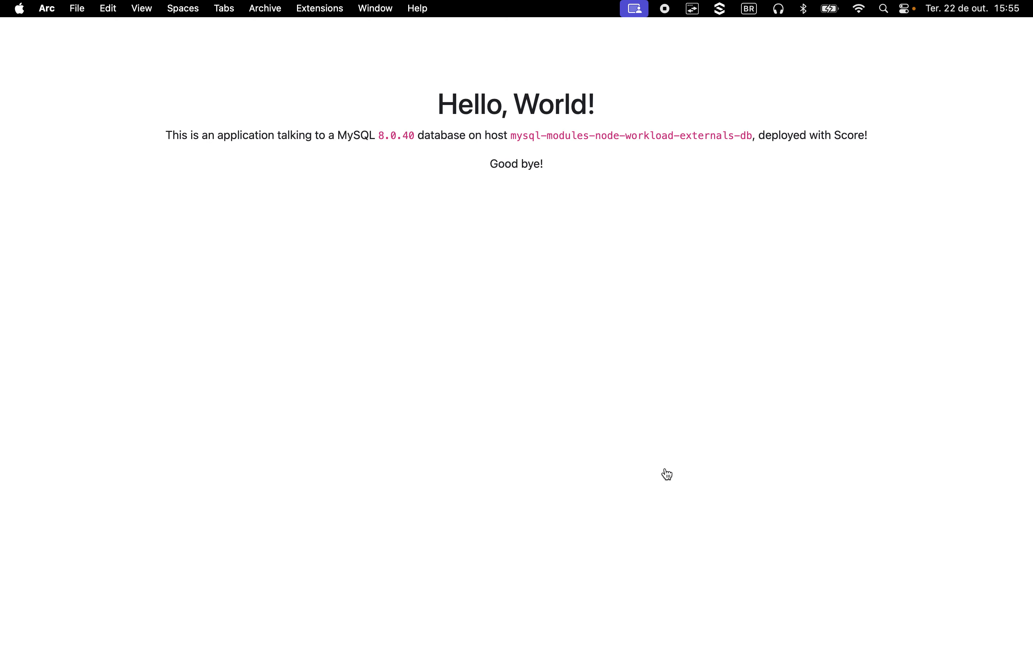
- Examine the "Good bye!" text and the MySQL database host on the deployed PR-1 page
{"action": "left_click_drag", "start_coordinate": [479, 166], "coordinate": [590, 167]}
{"action": "left_click", "coordinate": [577, 165]}
{"action": "left_click_drag", "start_coordinate": [503, 135], "coordinate": [757, 148]}
{"action": "left_click", "coordinate": [613, 161]}
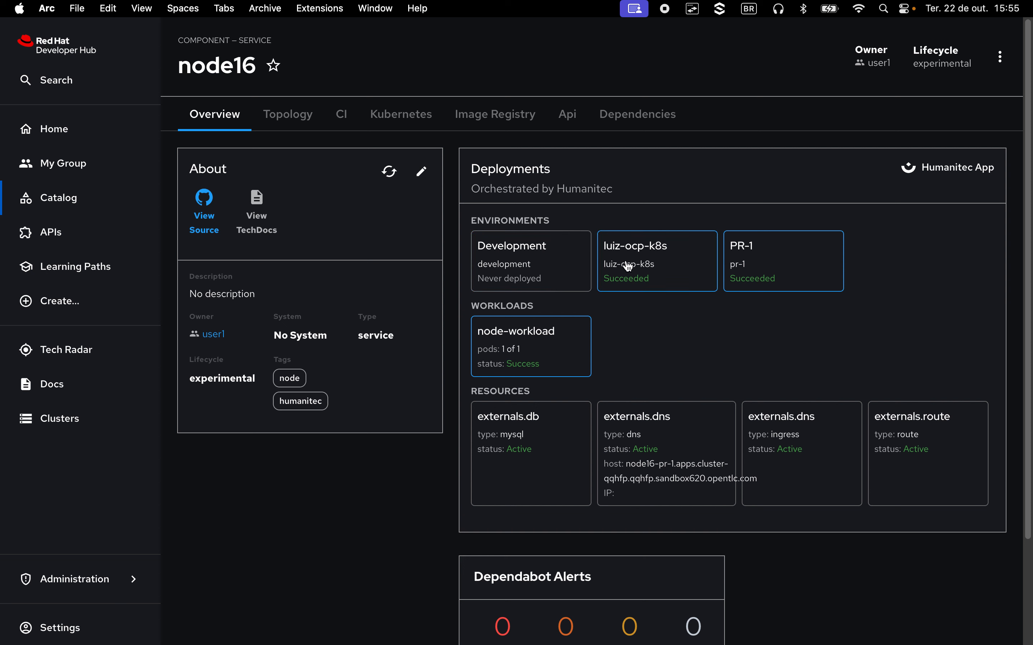
- Compare the deployed resources of the luiz-ocp-k8s and PR-1 environments, and open node16's topology
{"action": "left_click", "coordinate": [713, 261]}
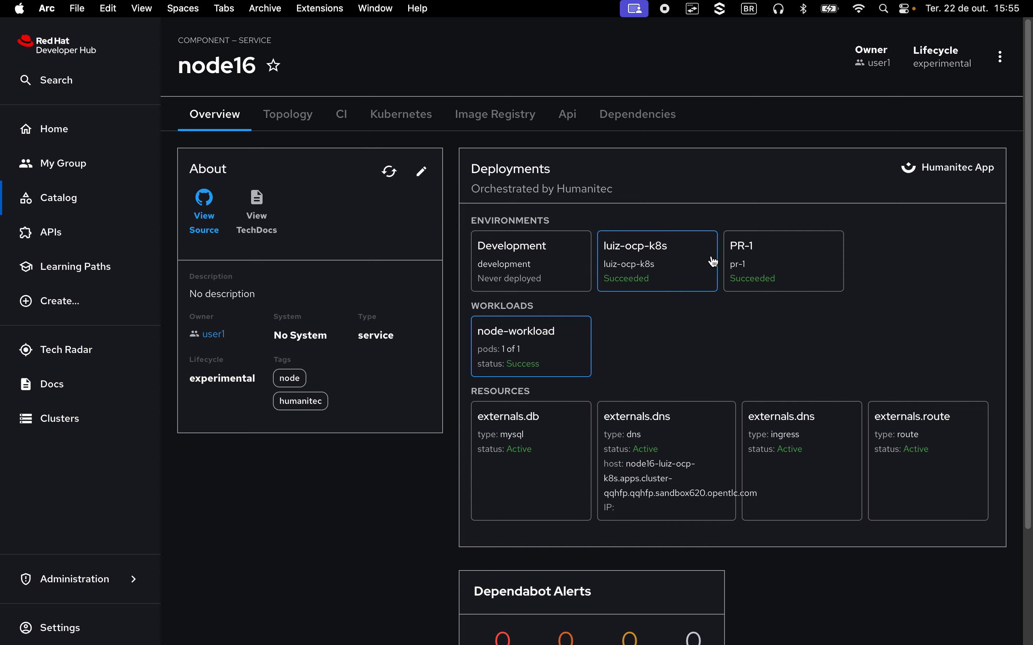
{"action": "left_click", "coordinate": [768, 260]}
{"action": "left_click", "coordinate": [656, 267]}
{"action": "left_click", "coordinate": [296, 117]}
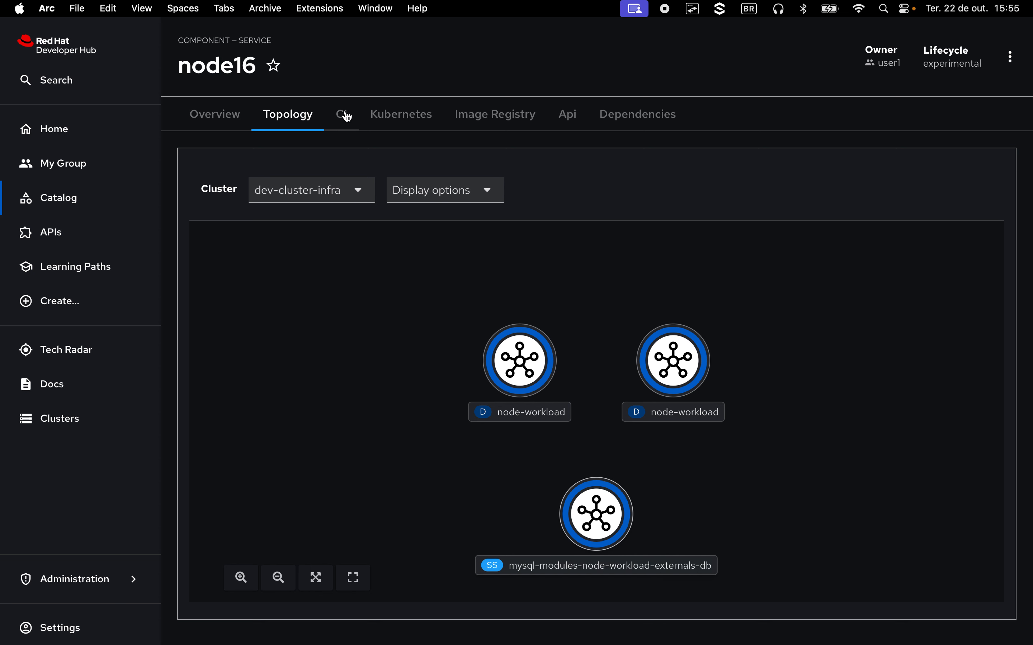
- Open node16's Kubernetes view, expand dev-cluster-infra and show the pods of the node-workload deployment in namespace hum-node16-pr-1
{"action": "left_click", "coordinate": [384, 128]}
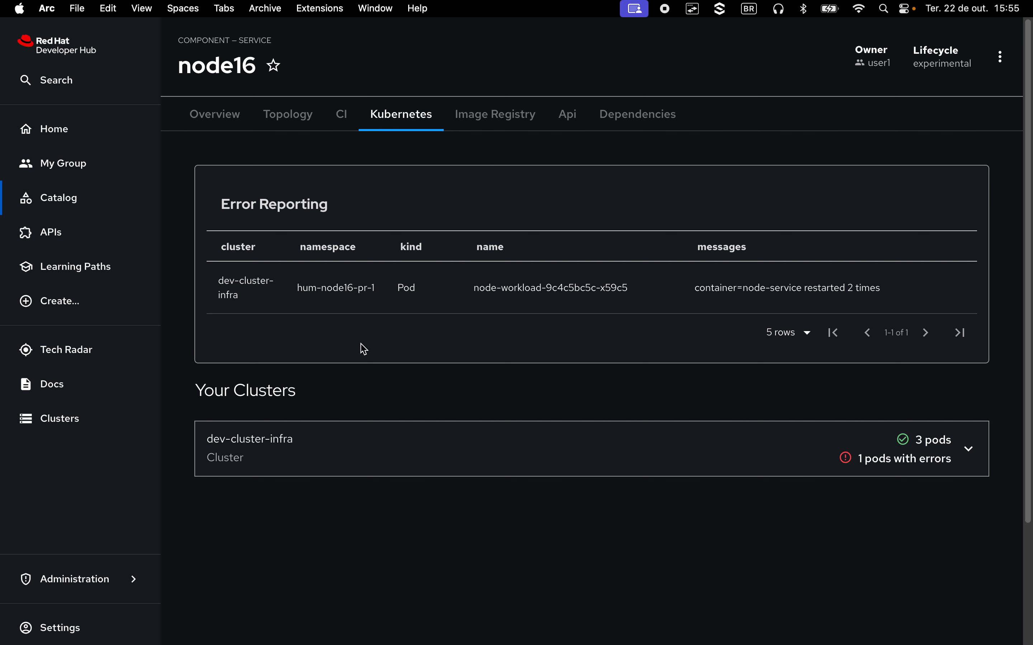
{"action": "left_click", "coordinate": [341, 443]}
{"action": "scroll", "coordinate": [345, 444], "scroll_direction": "down", "scroll_amount": 3}
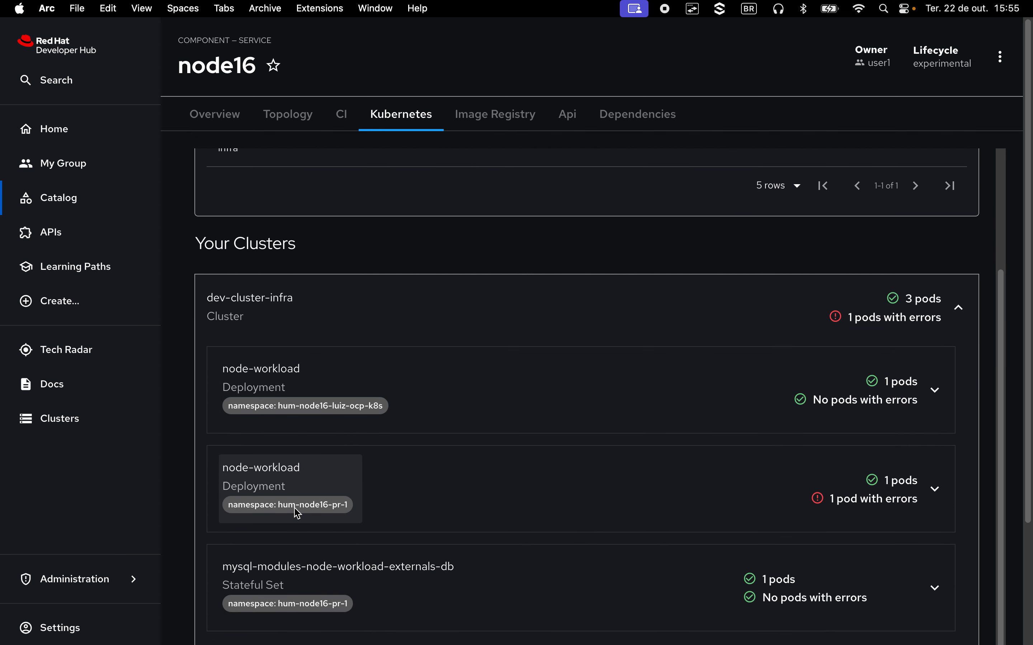
{"action": "scroll", "coordinate": [295, 513], "scroll_direction": "down", "scroll_amount": 3}
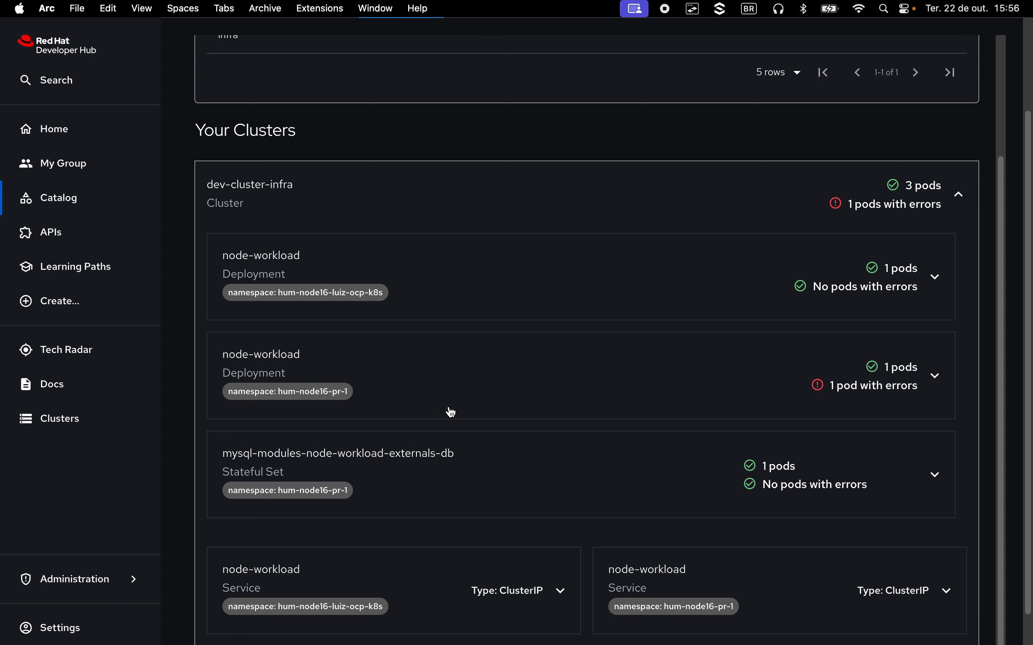
{"action": "left_click", "coordinate": [935, 376]}
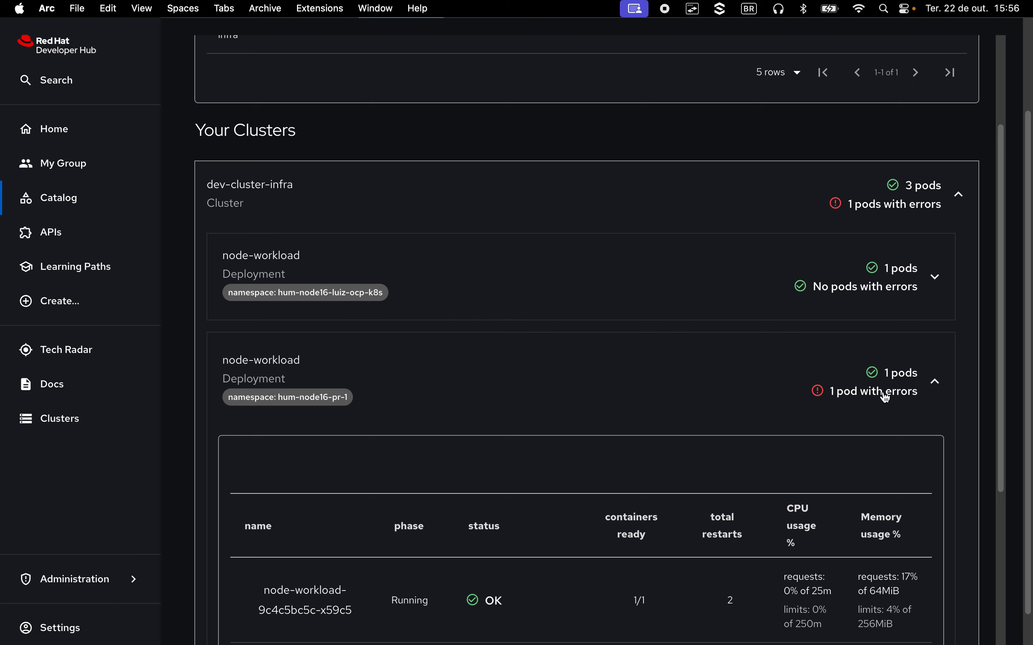
{"action": "scroll", "coordinate": [896, 397], "scroll_direction": "down", "scroll_amount": 5}
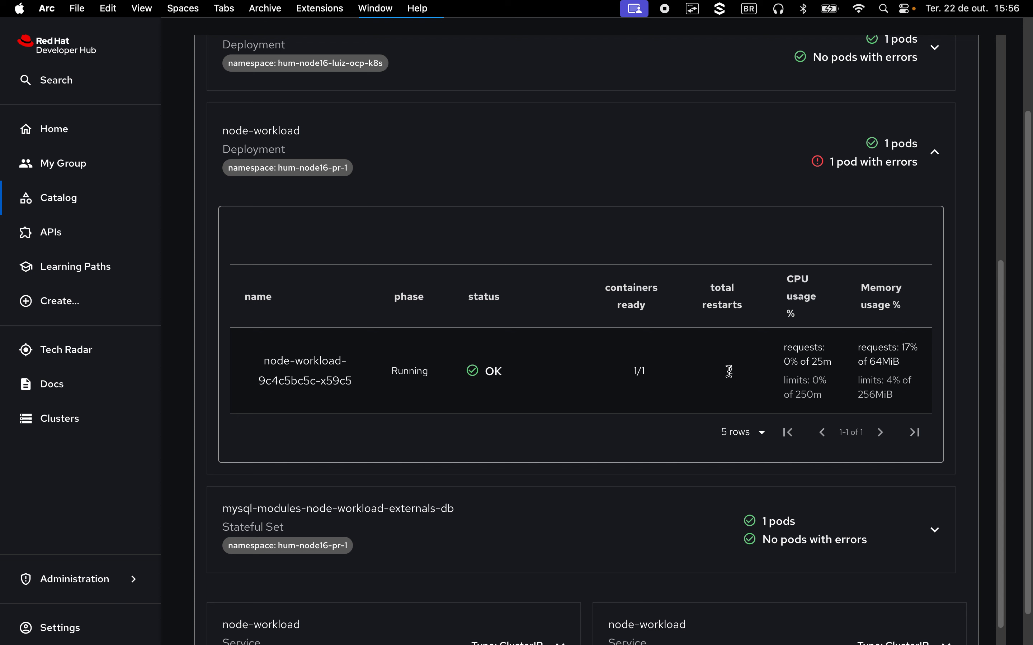
- Examine the restarts, container health and node-service logs of the PR-1 node-workload pod, and close its details
{"action": "left_click_drag", "start_coordinate": [730, 372], "coordinate": [751, 378]}
{"action": "left_click", "coordinate": [297, 376]}
{"action": "scroll", "coordinate": [845, 462], "scroll_direction": "down", "scroll_amount": 5}
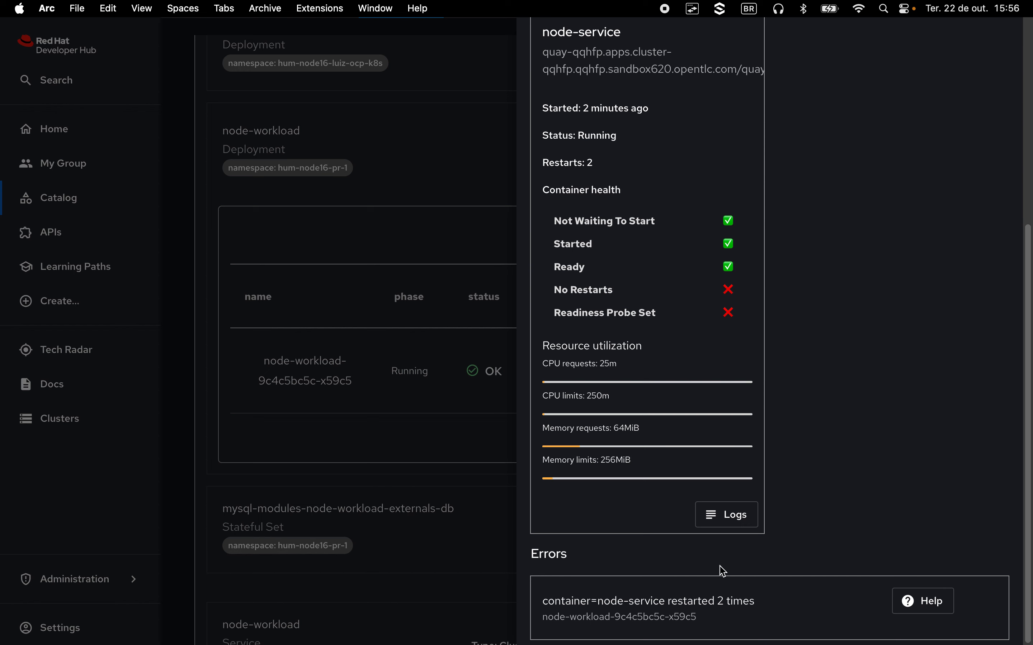
{"action": "left_click", "coordinate": [732, 512]}
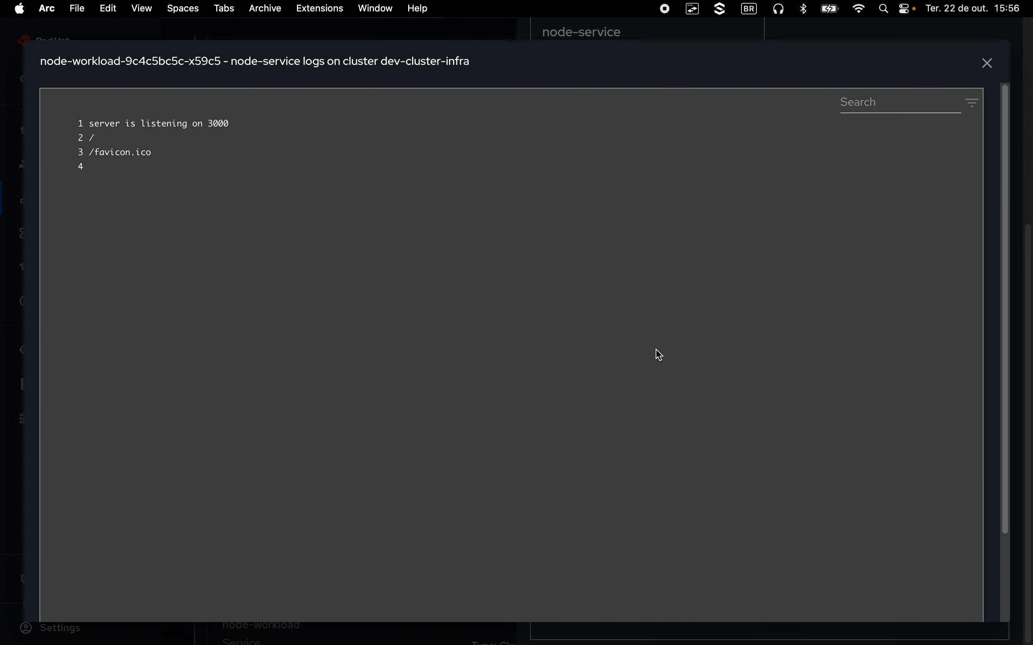
{"action": "left_click", "coordinate": [987, 63]}
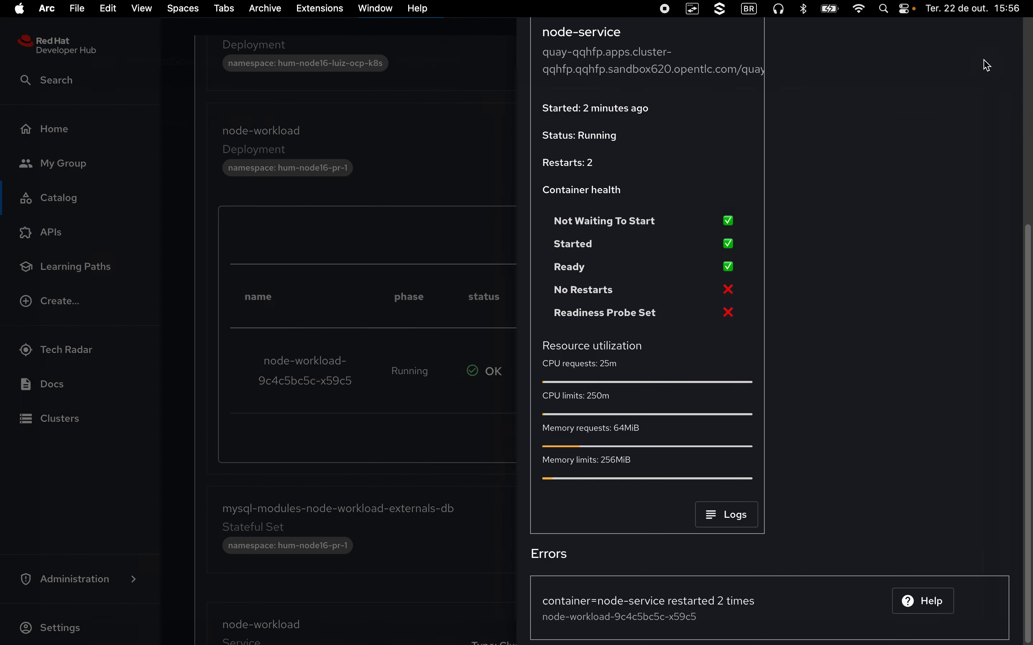
{"action": "left_click", "coordinate": [463, 186]}
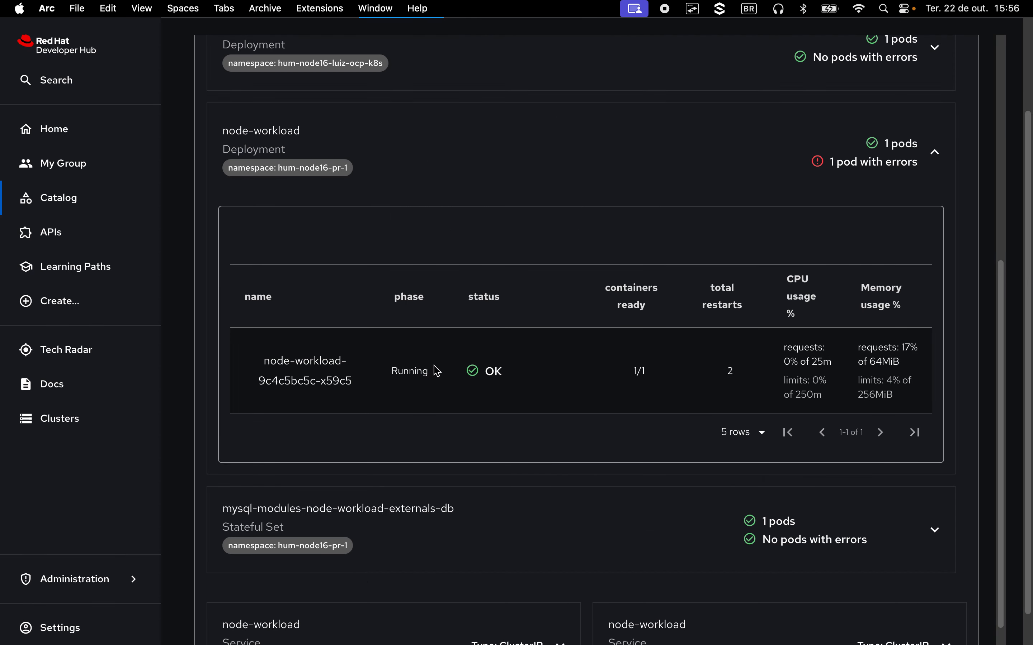
- Show the image tags of node16's Quay repository in the image registry view
{"action": "scroll", "coordinate": [497, 202], "scroll_direction": "up", "scroll_amount": 10}
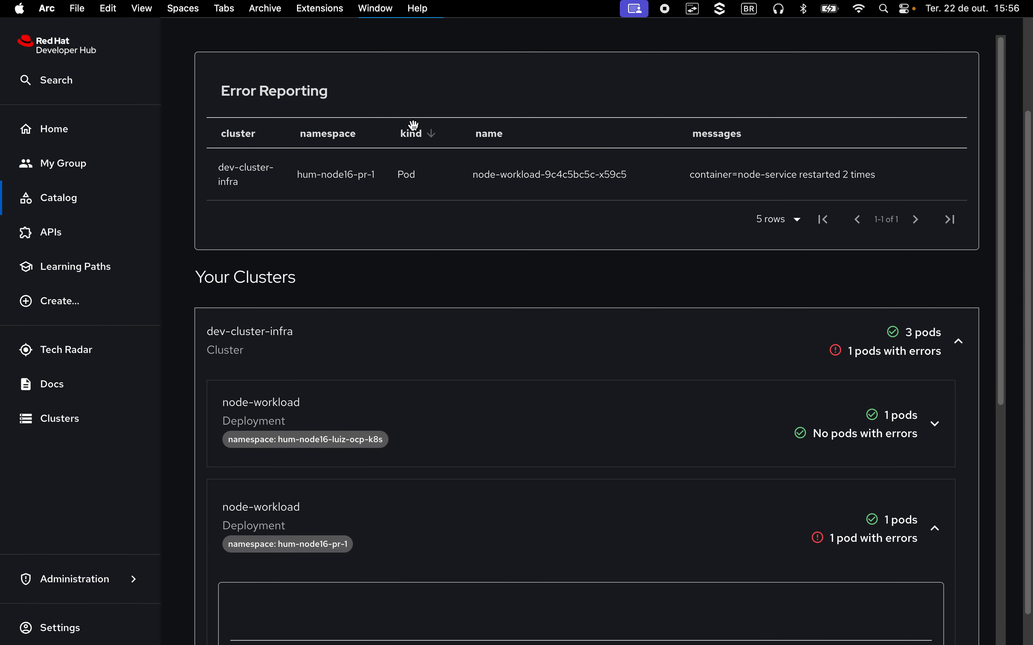
{"action": "scroll", "coordinate": [413, 125], "scroll_direction": "up", "scroll_amount": 3}
{"action": "left_click", "coordinate": [520, 121]}
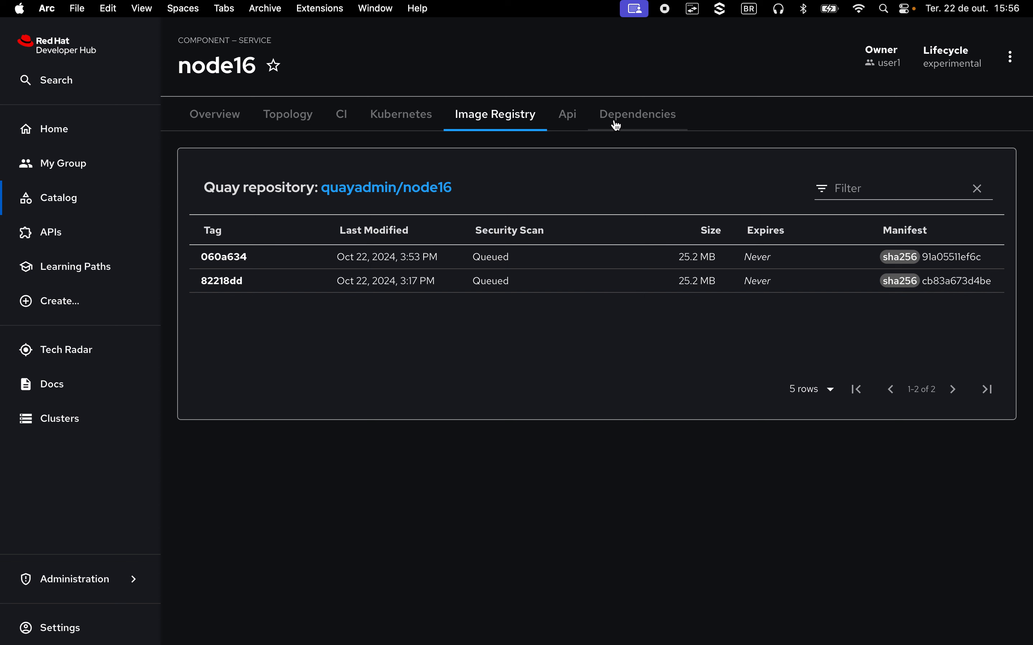
- Return to node16's overview, show PR-1's node-workload resources and open the host of its deployed page
{"action": "left_click", "coordinate": [213, 116]}
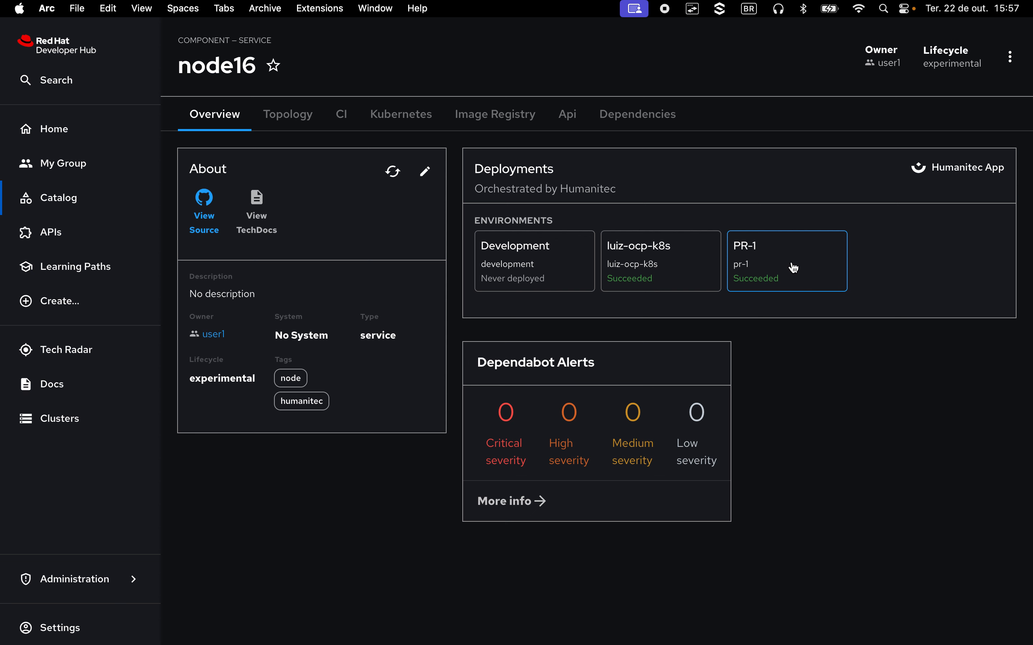
{"action": "left_click", "coordinate": [822, 261]}
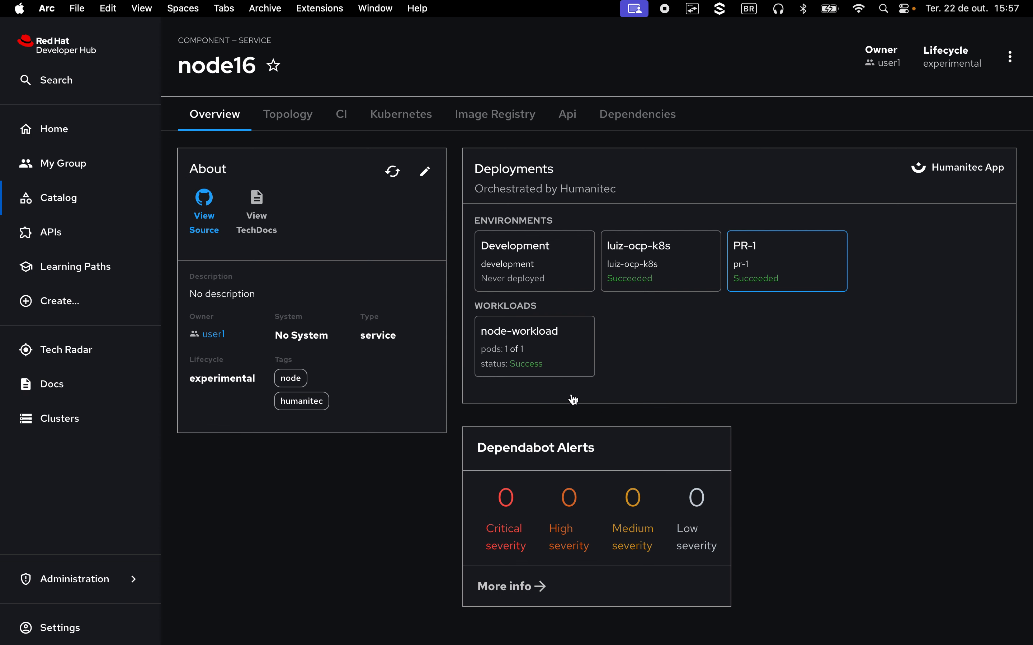
{"action": "left_click", "coordinate": [643, 484]}
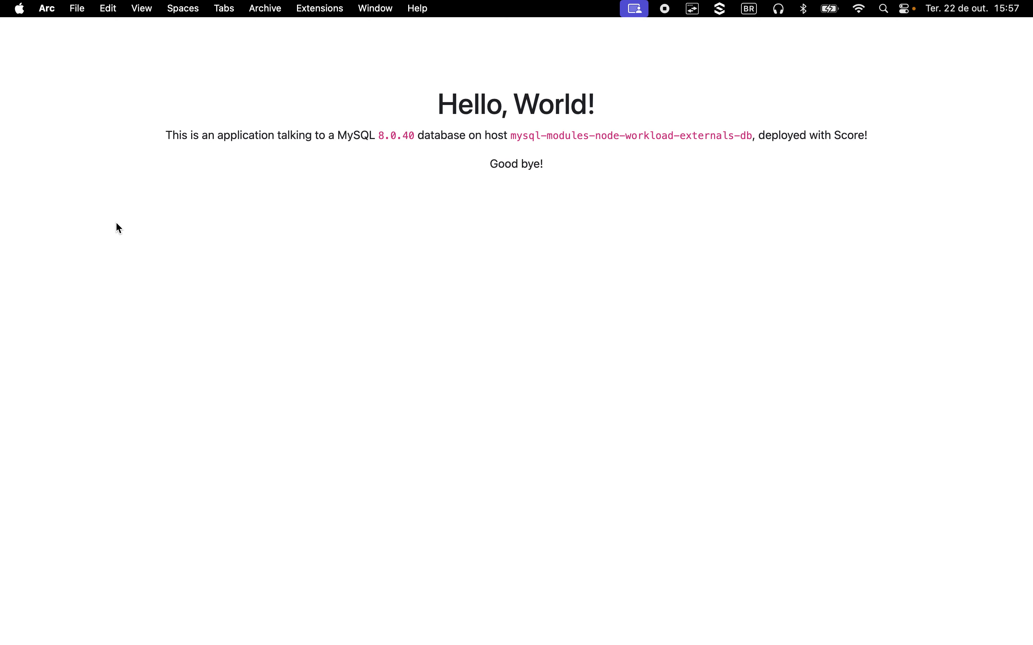
- Leave the deployed page, switch to the node16 workflow run in GitHub and open the Update index.js pull request
{"action": "key", "text": "super+["}
{"action": "mouse_move", "coordinate": [0, 211]}
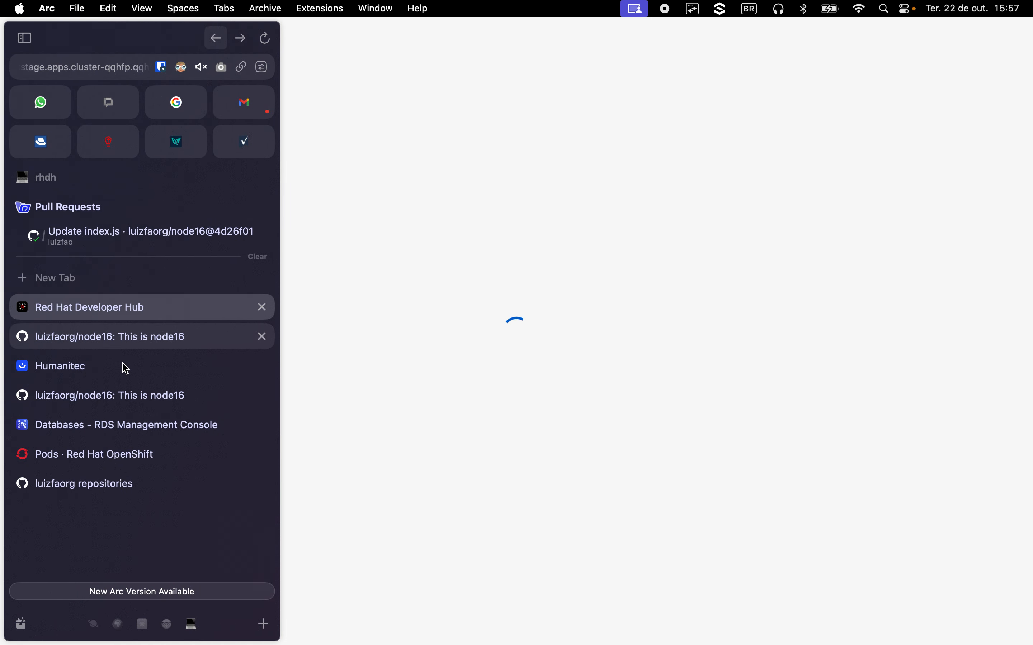
{"action": "left_click", "coordinate": [128, 247]}
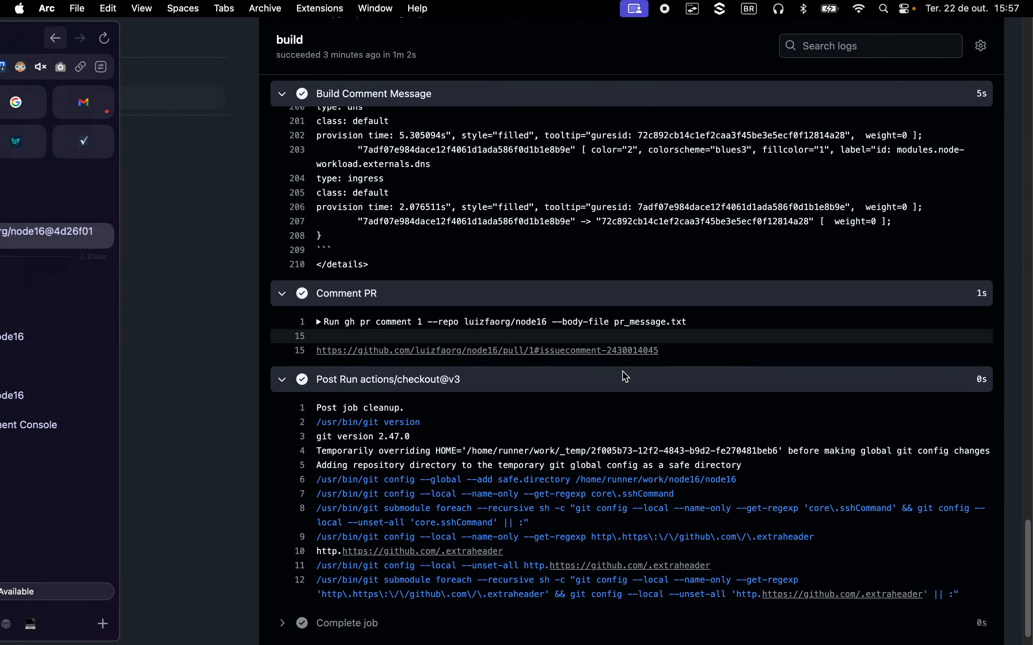
{"action": "scroll", "coordinate": [625, 377], "scroll_direction": "down", "scroll_amount": 2}
{"action": "scroll", "coordinate": [661, 414], "scroll_direction": "up", "scroll_amount": 10}
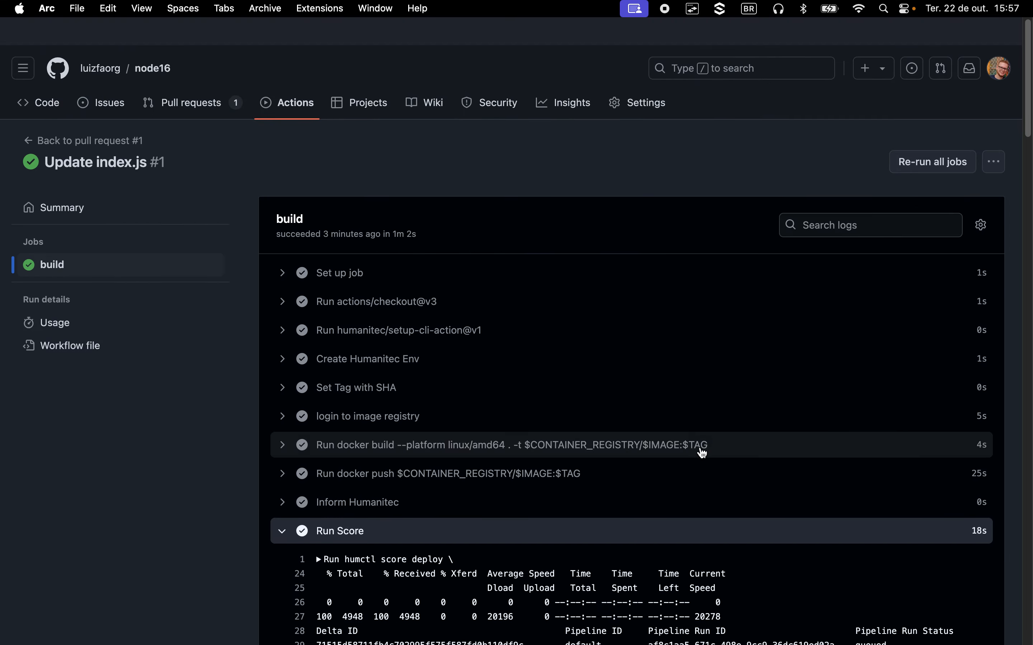
{"action": "scroll", "coordinate": [702, 452], "scroll_direction": "down", "scroll_amount": 1}
{"action": "left_click", "coordinate": [205, 85]}
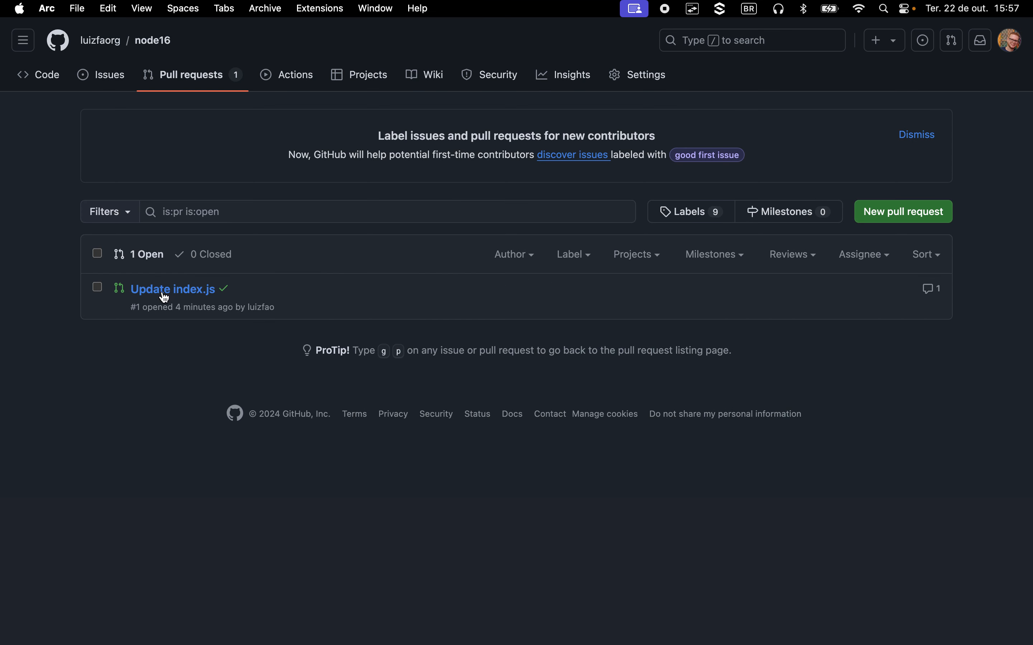
{"action": "left_click", "coordinate": [165, 298]}
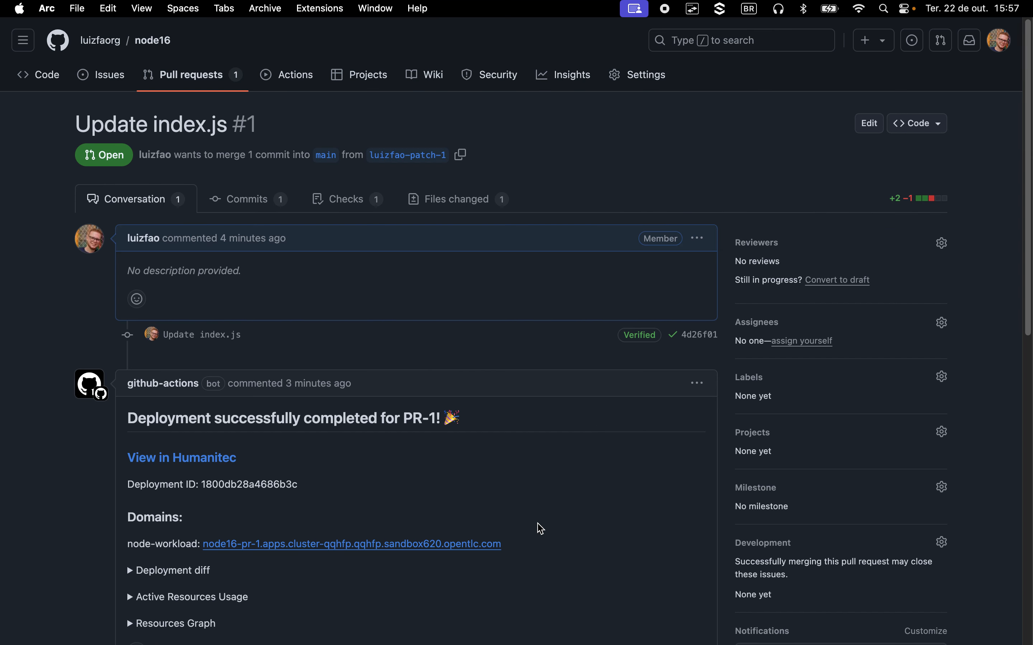
- Examine the github-actions deployment comment and the merge checks of the Update index.js pull request
{"action": "scroll", "coordinate": [541, 529], "scroll_direction": "down", "scroll_amount": 4}
{"action": "scroll", "coordinate": [540, 529], "scroll_direction": "down", "scroll_amount": 3}
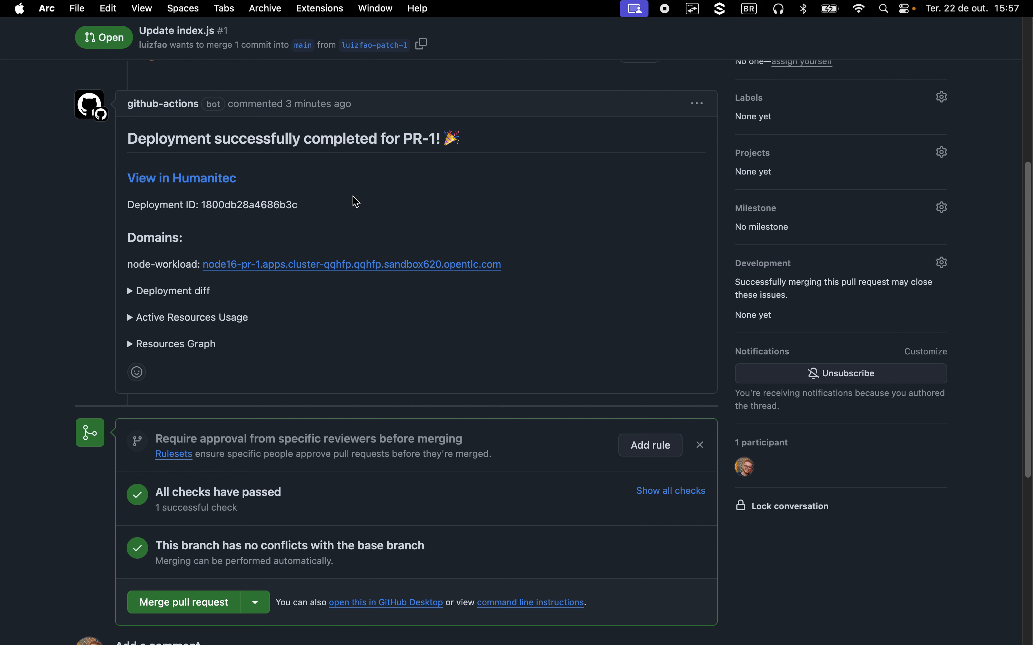
{"action": "scroll", "coordinate": [356, 201], "scroll_direction": "up", "scroll_amount": 3}
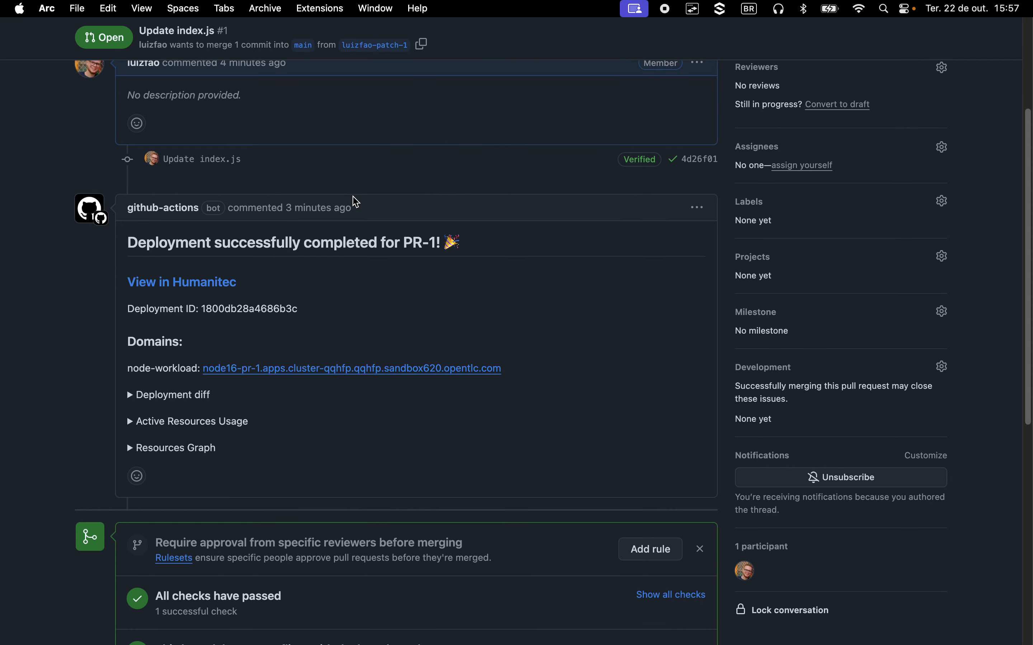
{"action": "scroll", "coordinate": [357, 202], "scroll_direction": "up", "scroll_amount": 2}
{"action": "scroll", "coordinate": [357, 202], "scroll_direction": "up", "scroll_amount": 1}
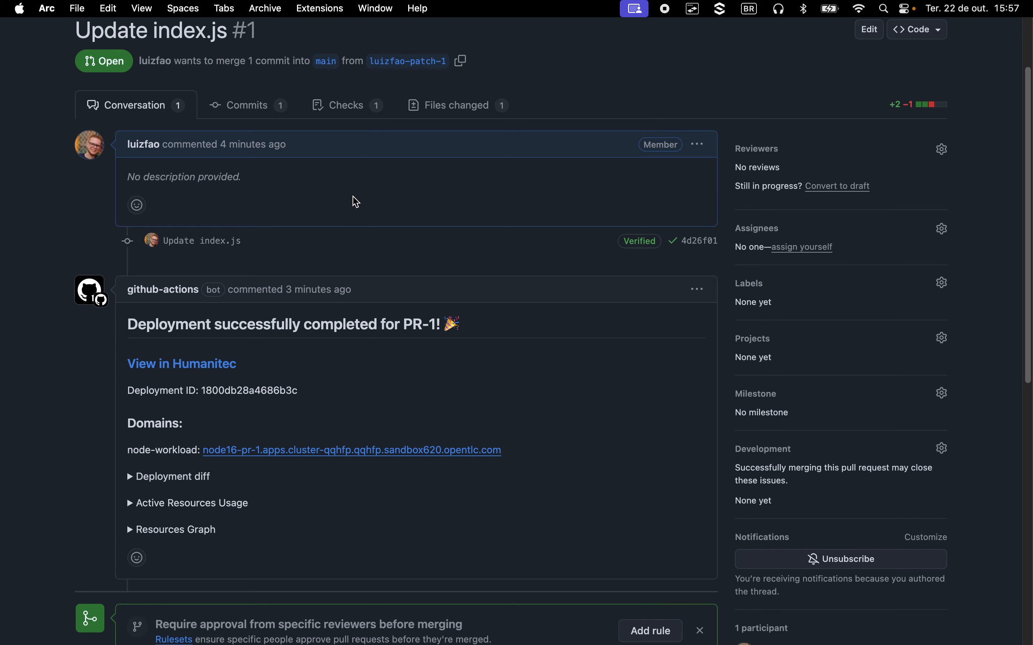
{"action": "scroll", "coordinate": [335, 394], "scroll_direction": "down", "scroll_amount": 3}
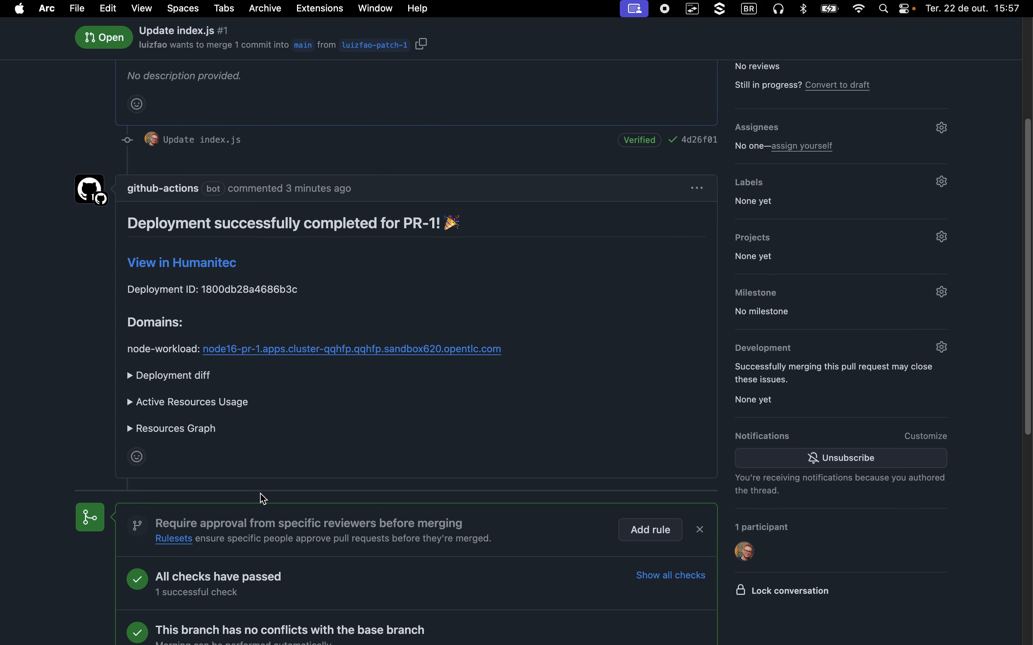
{"action": "scroll", "coordinate": [261, 497], "scroll_direction": "down", "scroll_amount": 3}
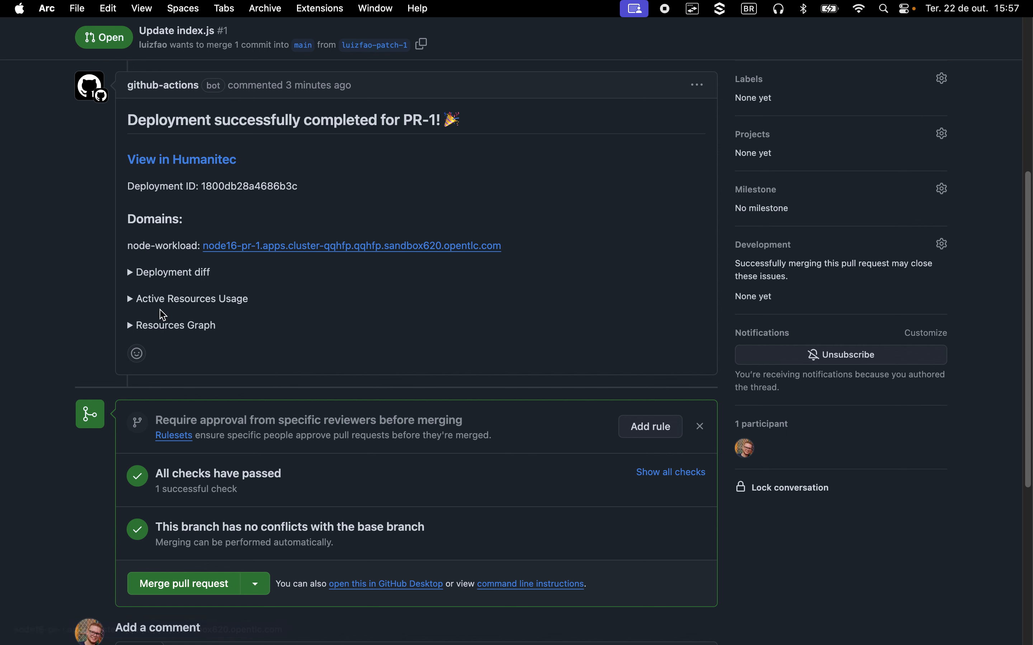
{"action": "scroll", "coordinate": [256, 392], "scroll_direction": "down", "scroll_amount": 5}
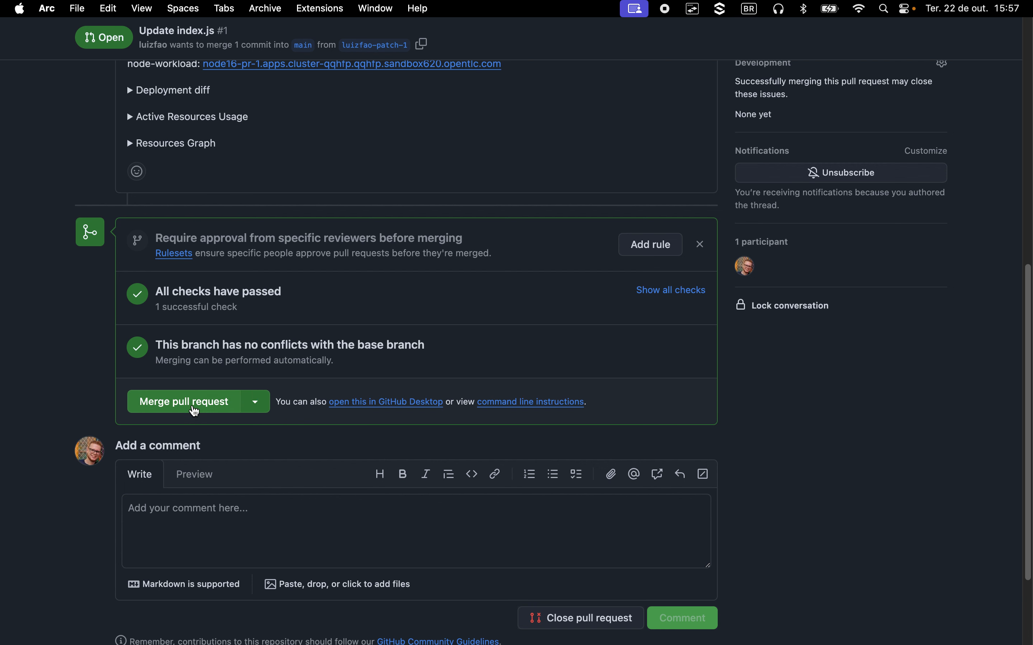
- Merge the Update index.js pull request into main and delete its source branch
{"action": "left_click", "coordinate": [184, 402]}
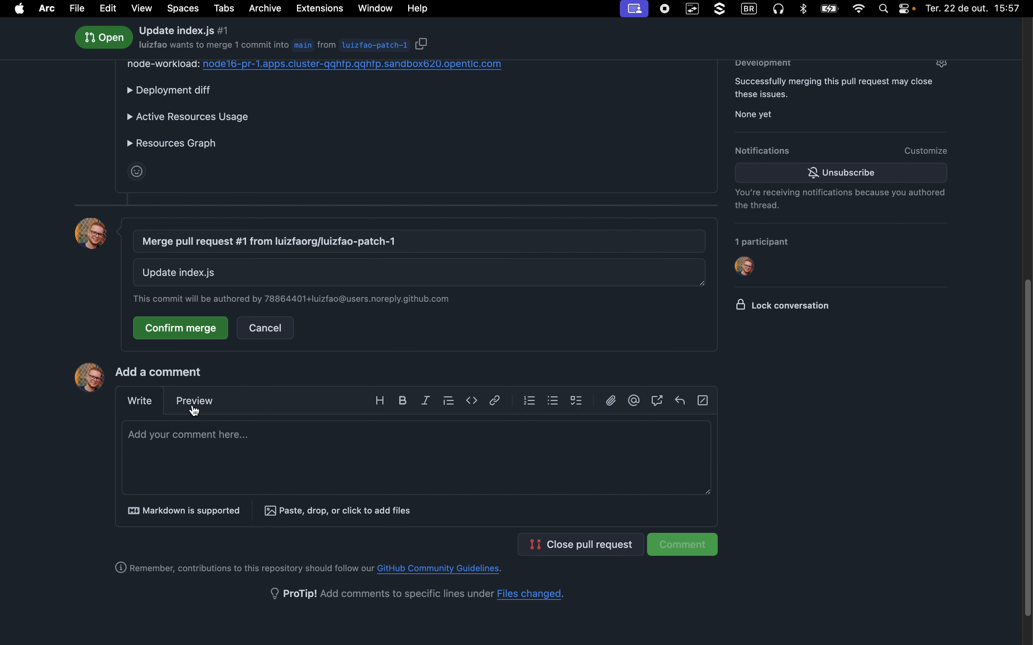
{"action": "left_click", "coordinate": [193, 333]}
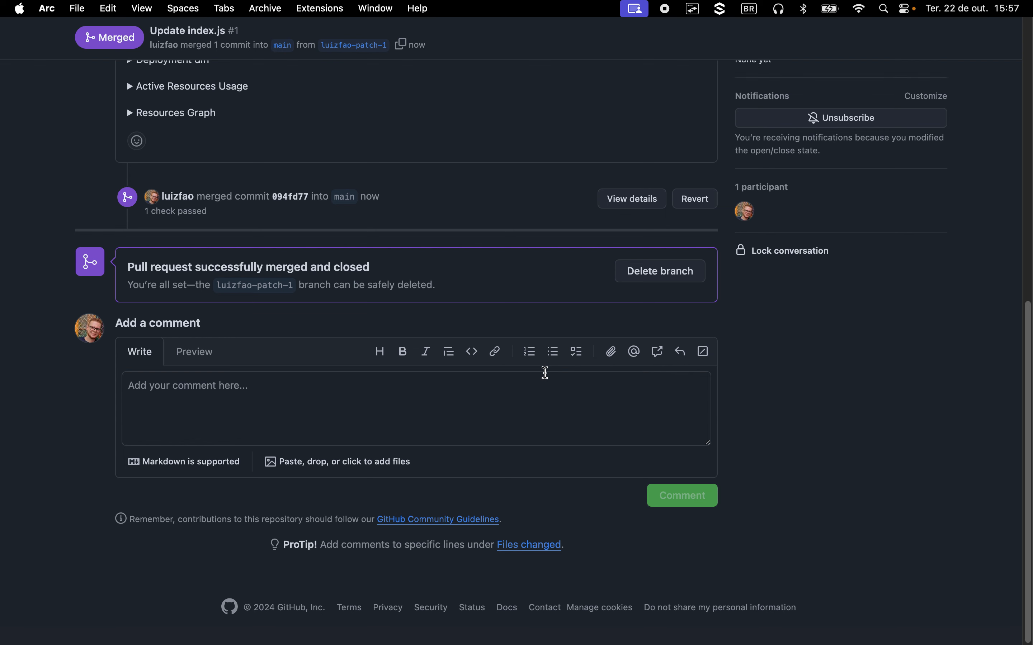
{"action": "left_click", "coordinate": [653, 272]}
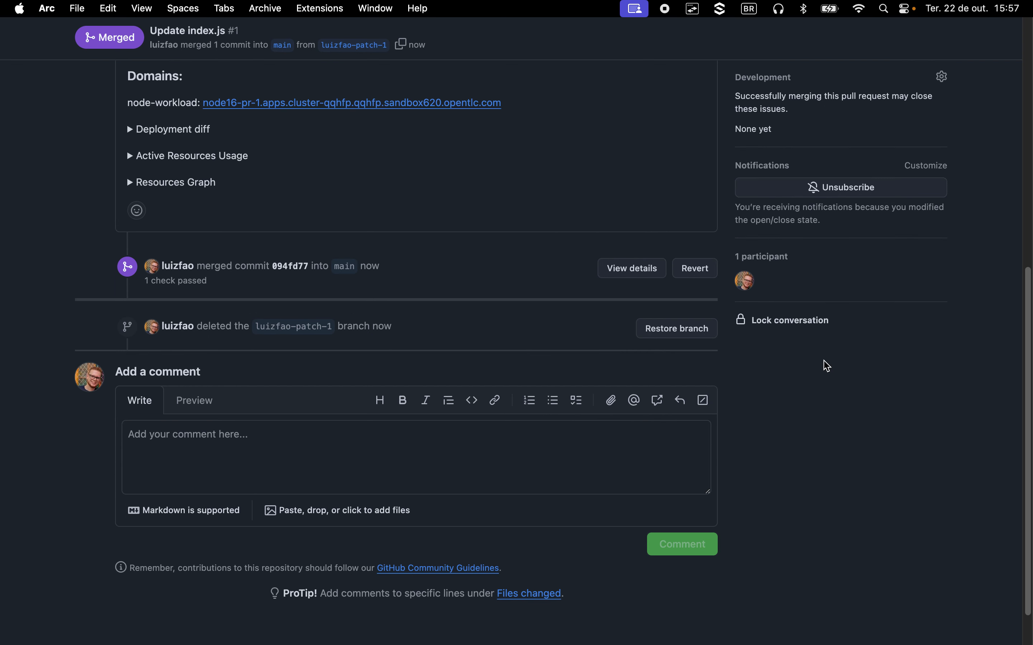
- Review the merged pull request's conversation and switch back to node16's overview in Red Hat Developer Hub
{"action": "scroll", "coordinate": [826, 366], "scroll_direction": "up", "scroll_amount": 10}
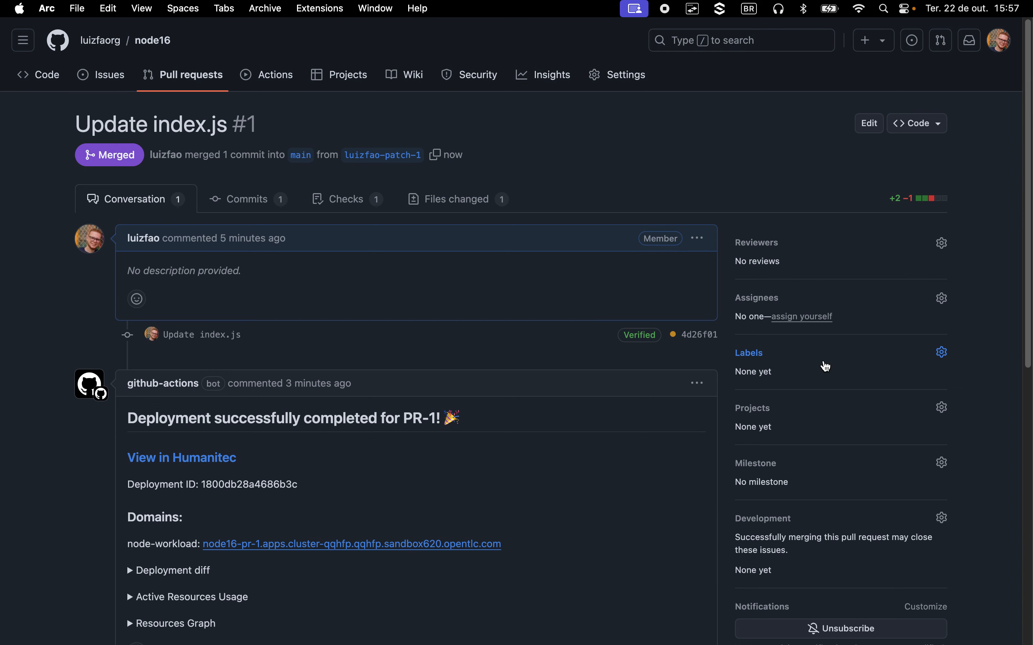
{"action": "scroll", "coordinate": [452, 323], "scroll_direction": "down", "scroll_amount": 5}
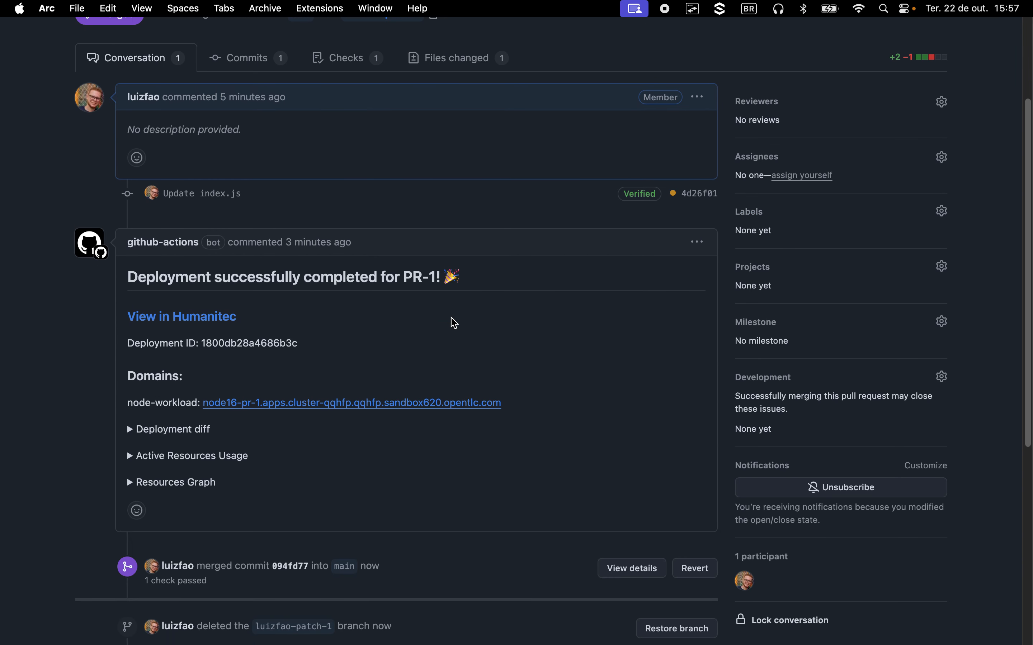
{"action": "scroll", "coordinate": [454, 323], "scroll_direction": "up", "scroll_amount": 4}
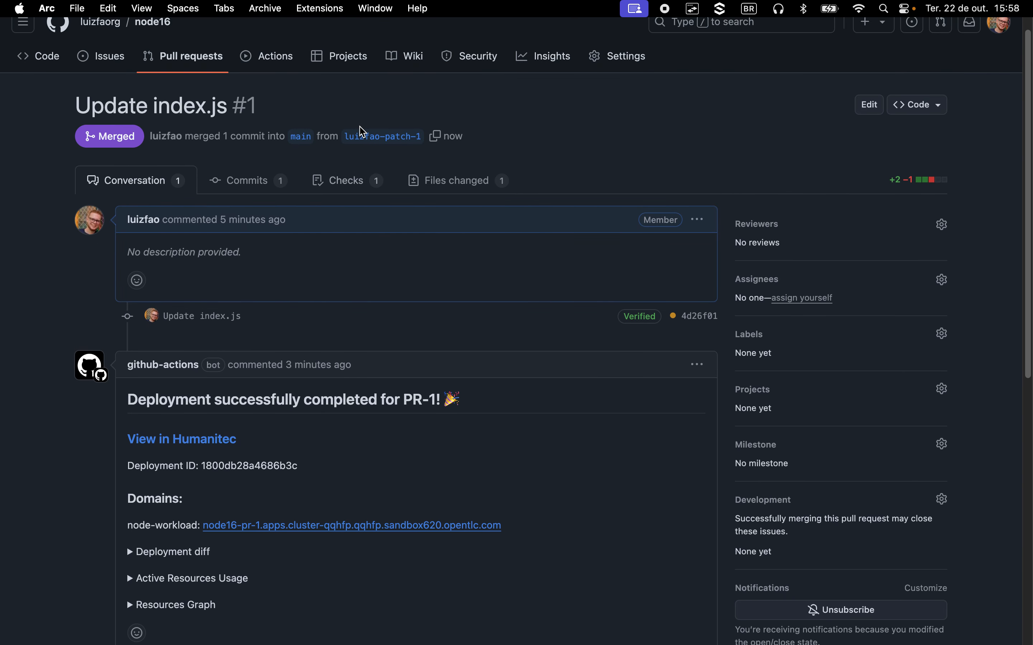
{"action": "mouse_move", "coordinate": [2, 145]}
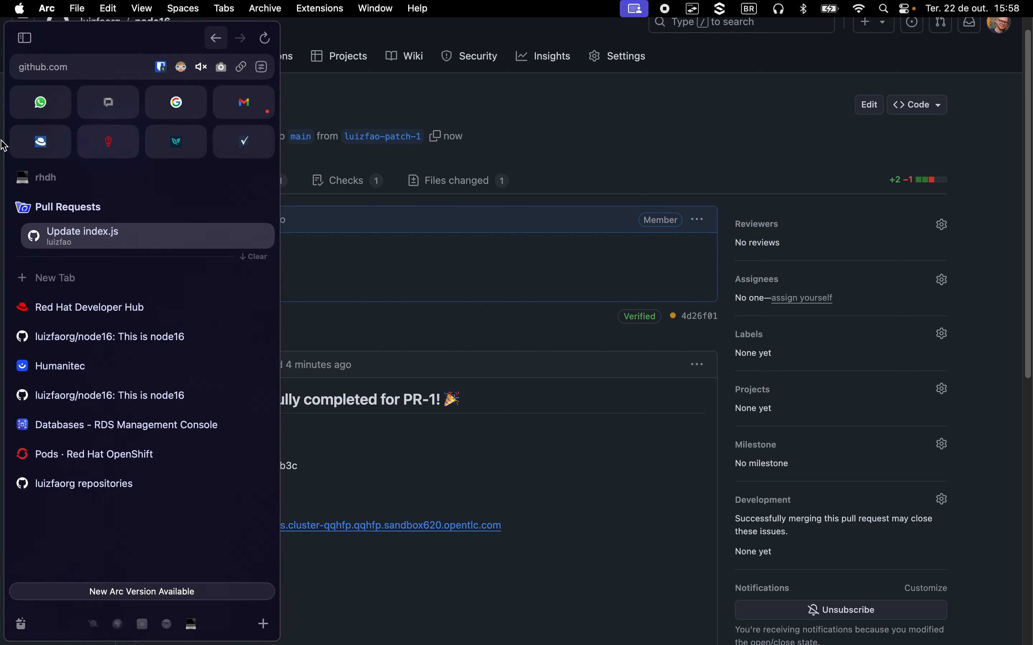
{"action": "left_click", "coordinate": [43, 307]}
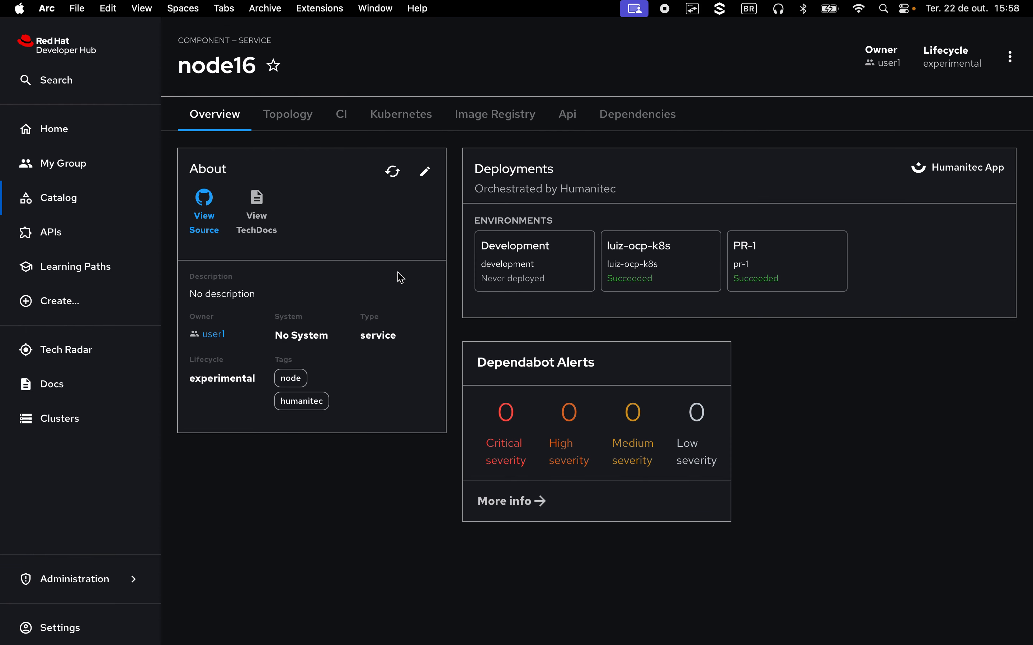
- Check node16's CI workflow runs in Red Hat Developer Hub and return to the component's overview
{"action": "left_click", "coordinate": [335, 111]}
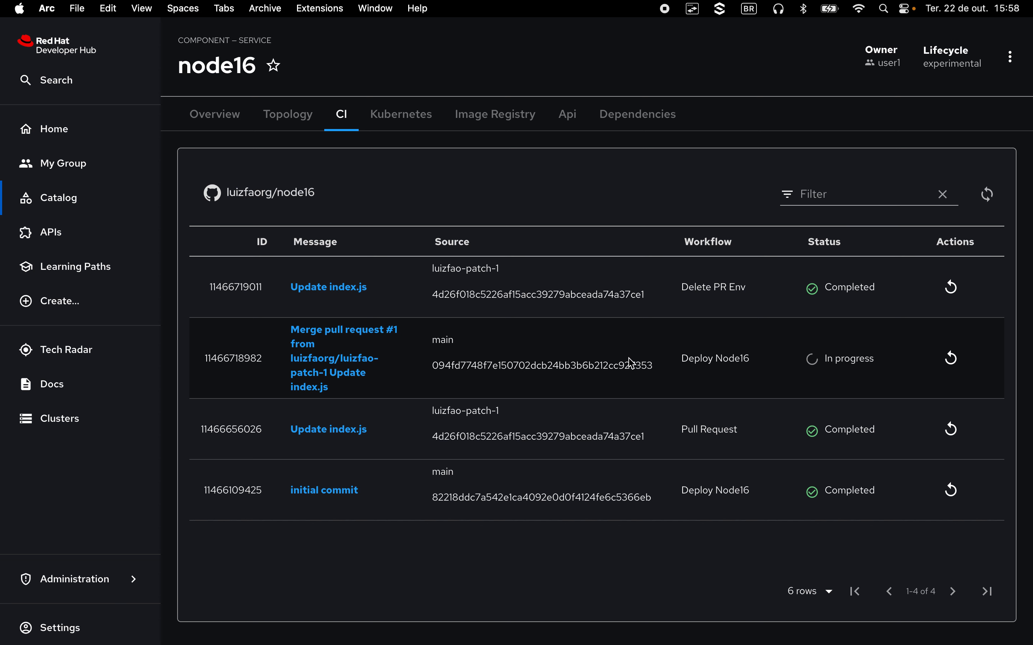
{"action": "left_click", "coordinate": [229, 129]}
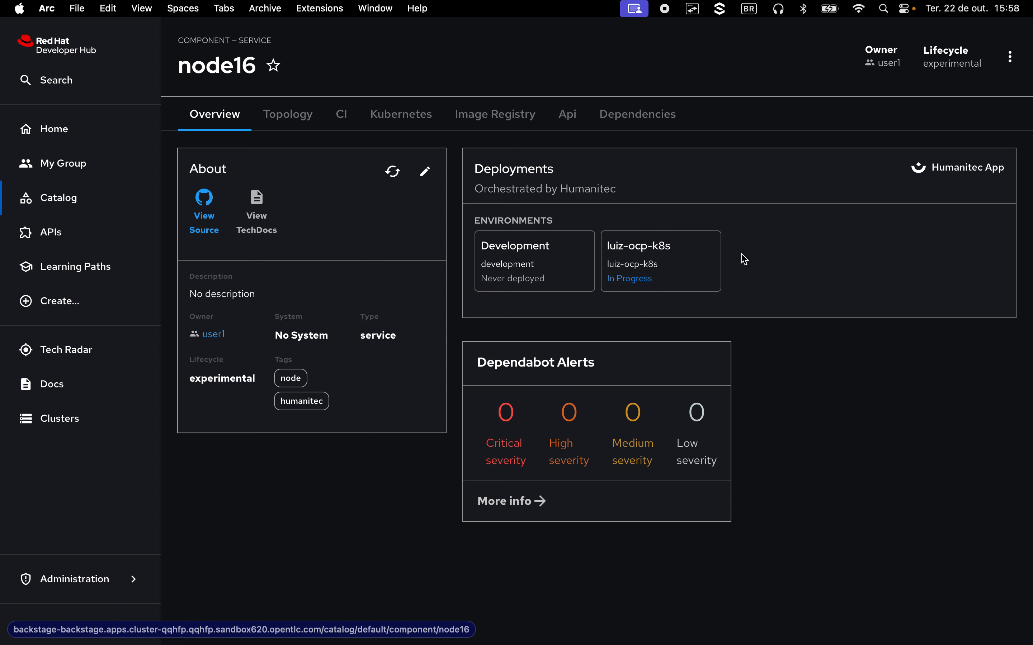
- Switch to the OpenShift pods page, filter the projects by hum-node16 and select hum-node16-luiz-ocp-k8s
{"action": "mouse_move", "coordinate": [2, 316]}
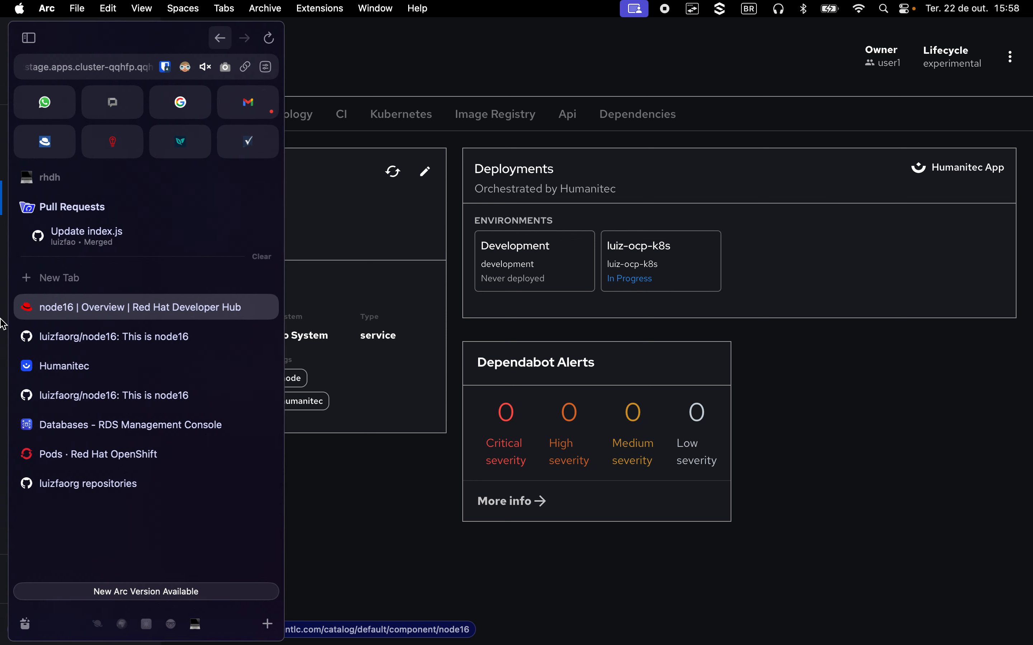
{"action": "left_click", "coordinate": [82, 456]}
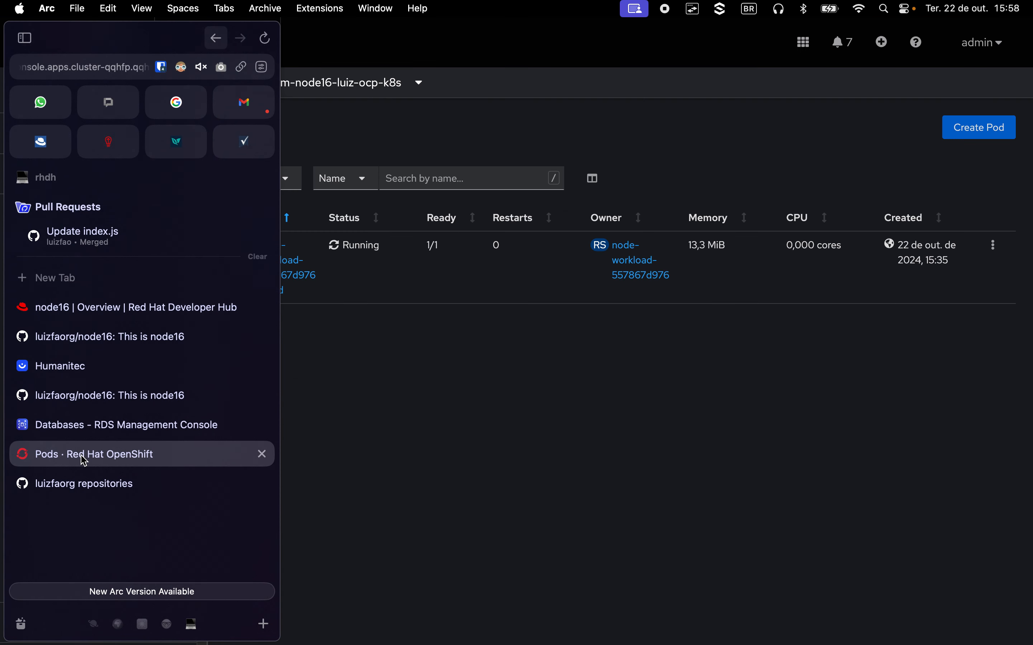
{"action": "left_click", "coordinate": [381, 84]}
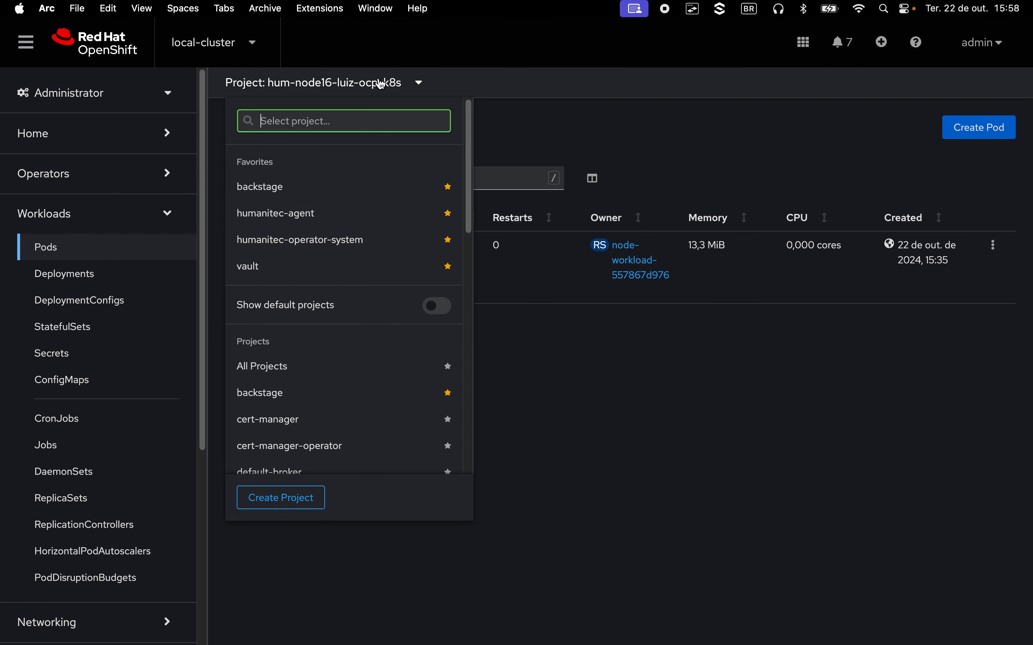
{"action": "type", "text": "hum"}
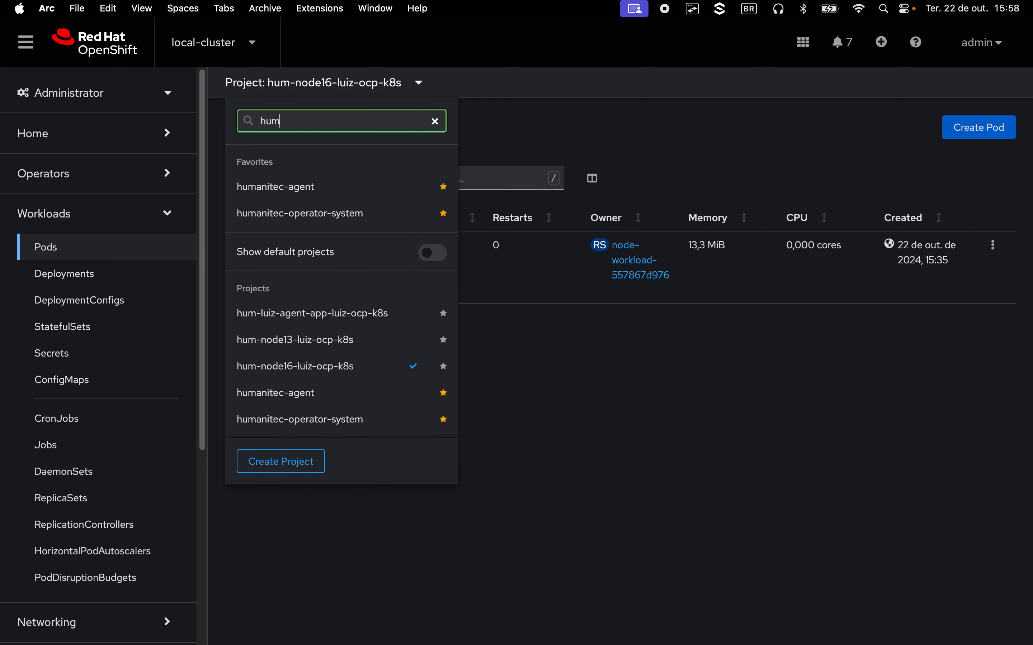
{"action": "type", "text": "-node1"}
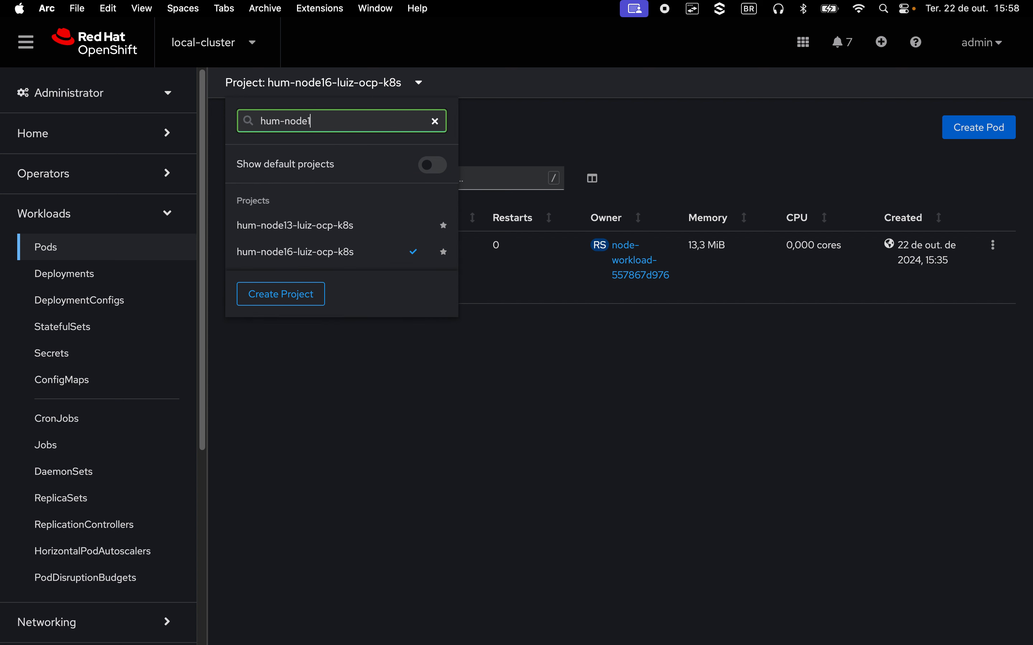
{"action": "type", "text": "6"}
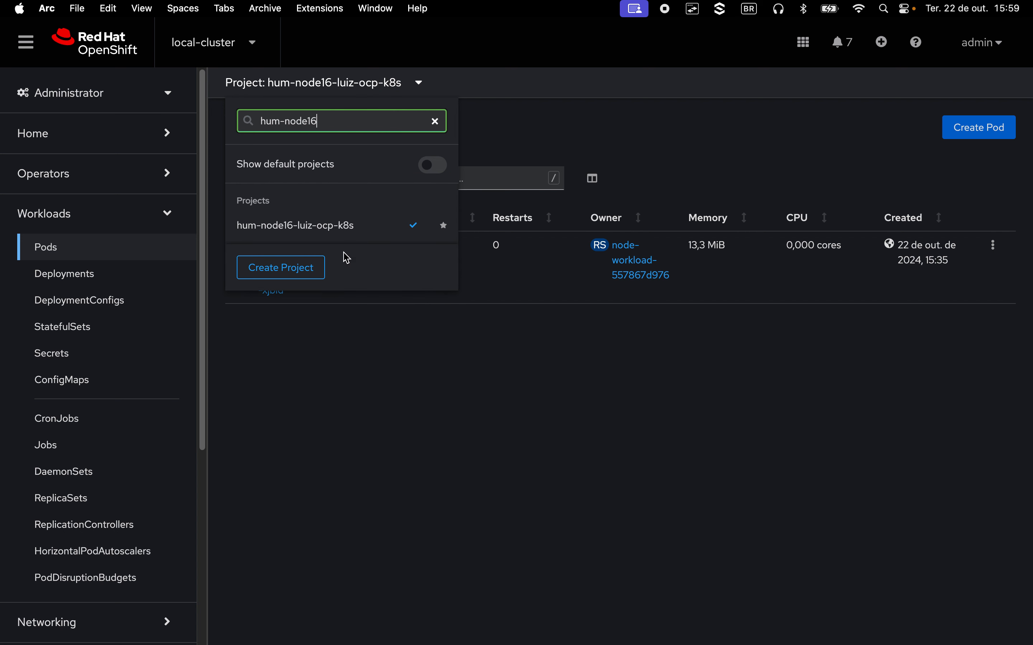
{"action": "left_click", "coordinate": [344, 231]}
- Switch back to node16 in Red Hat Developer Hub, expand dev-cluster-infra in its Kubernetes view and return to the overview
{"action": "mouse_move", "coordinate": [2, 459]}
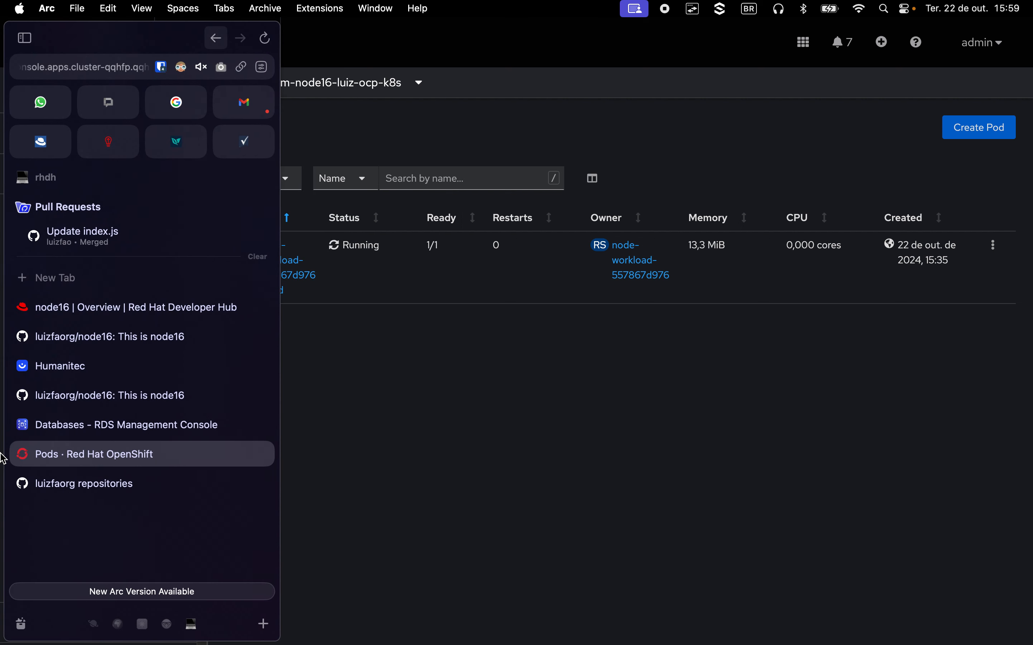
{"action": "left_click", "coordinate": [129, 313]}
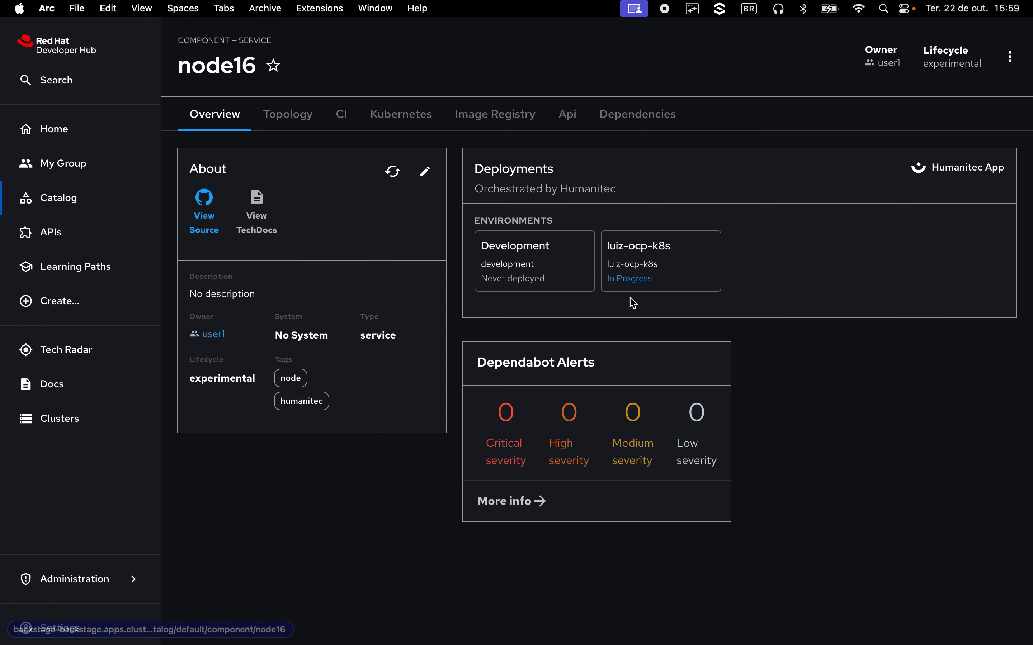
{"action": "left_click", "coordinate": [401, 127]}
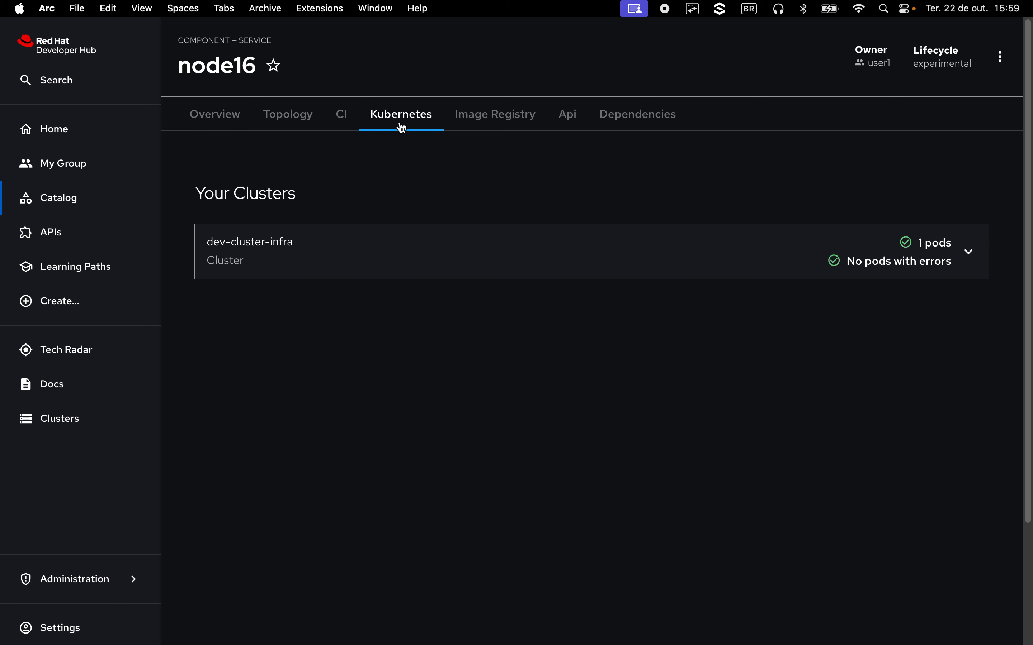
{"action": "left_click", "coordinate": [409, 271]}
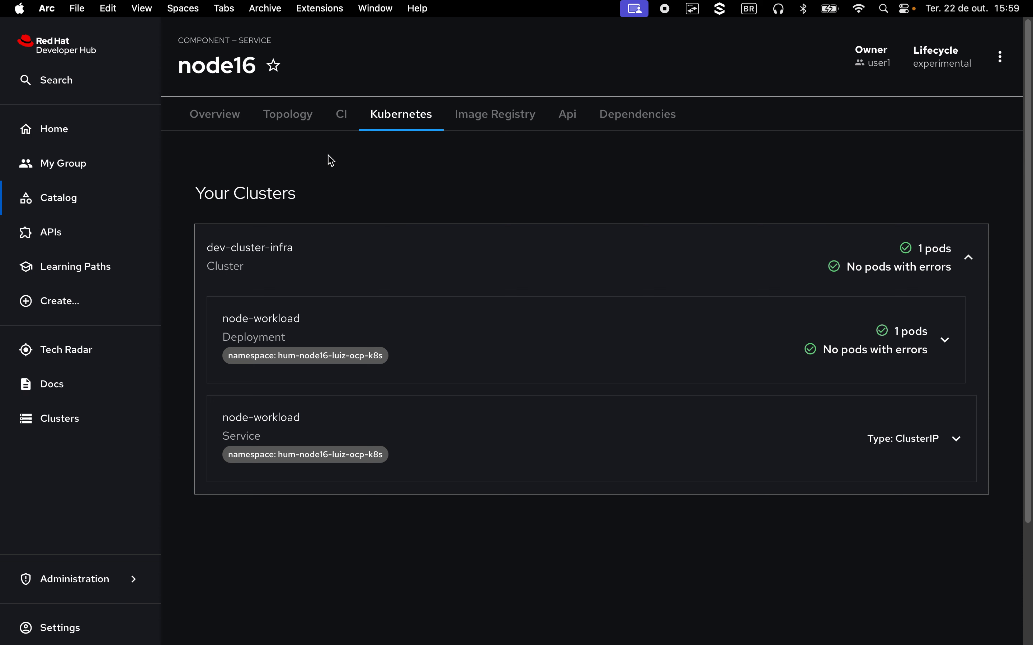
{"action": "left_click", "coordinate": [218, 125]}
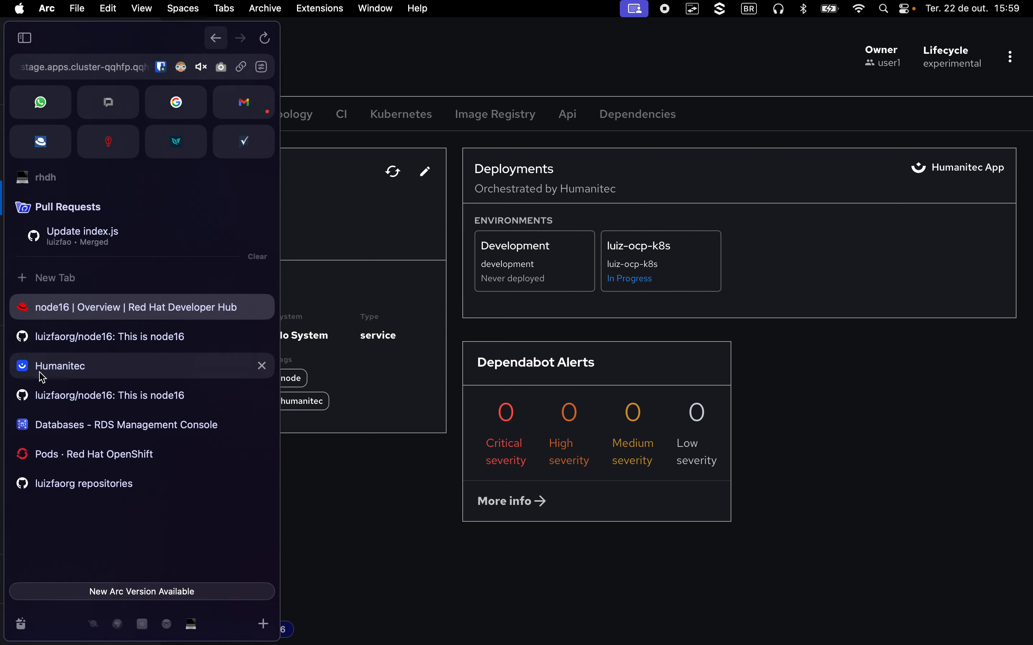
- Switch to Humanitec and open the luiz-ocp-k8s environment of the node16 application
{"action": "left_click", "coordinate": [45, 377]}
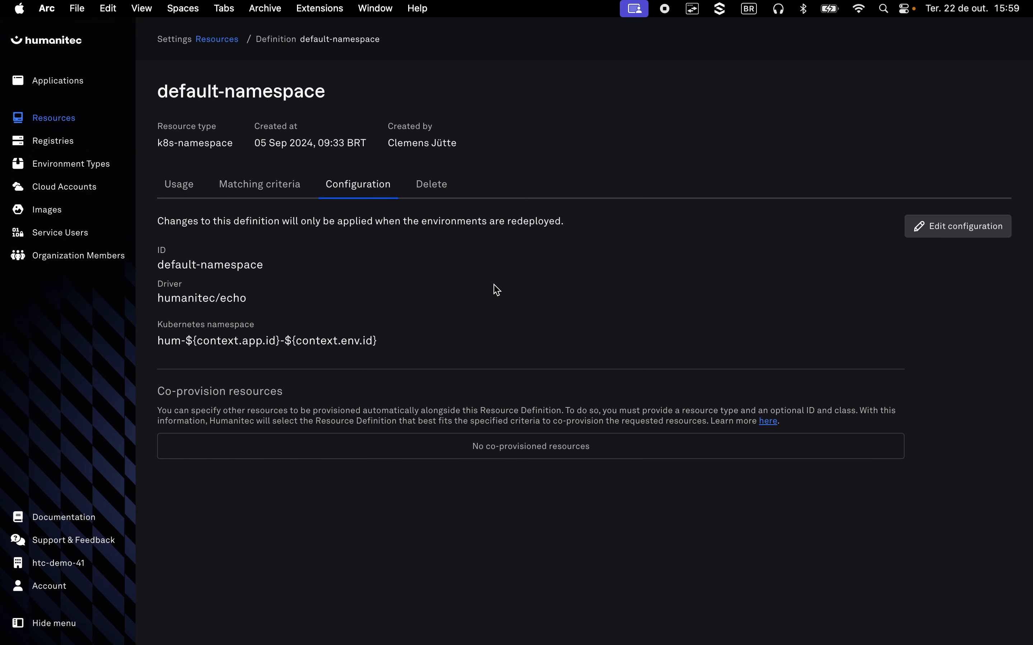
{"action": "left_click", "coordinate": [64, 86]}
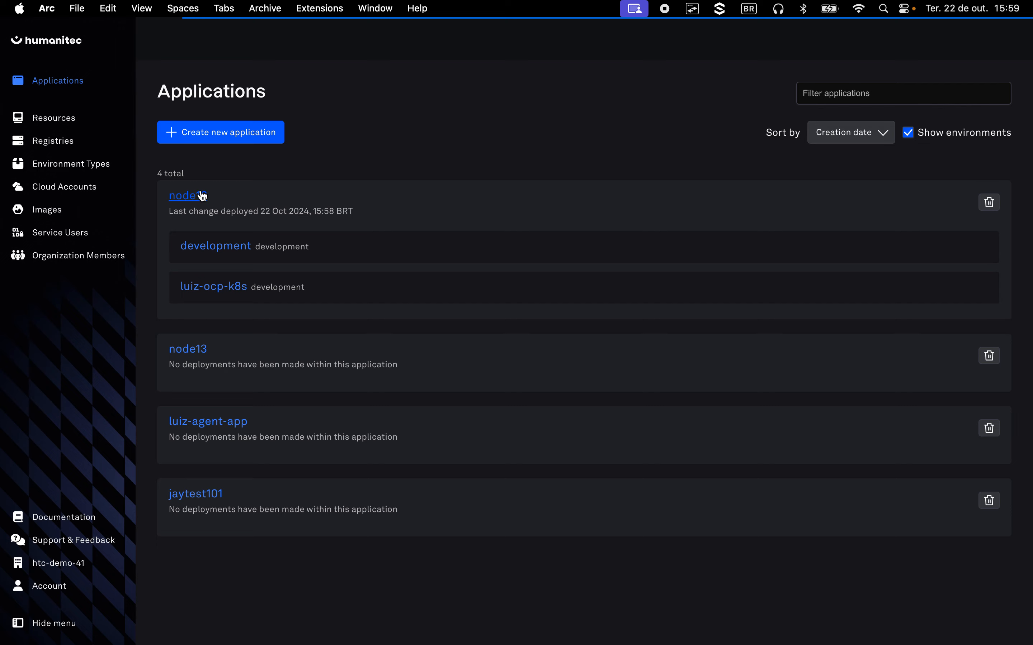
{"action": "left_click", "coordinate": [200, 197]}
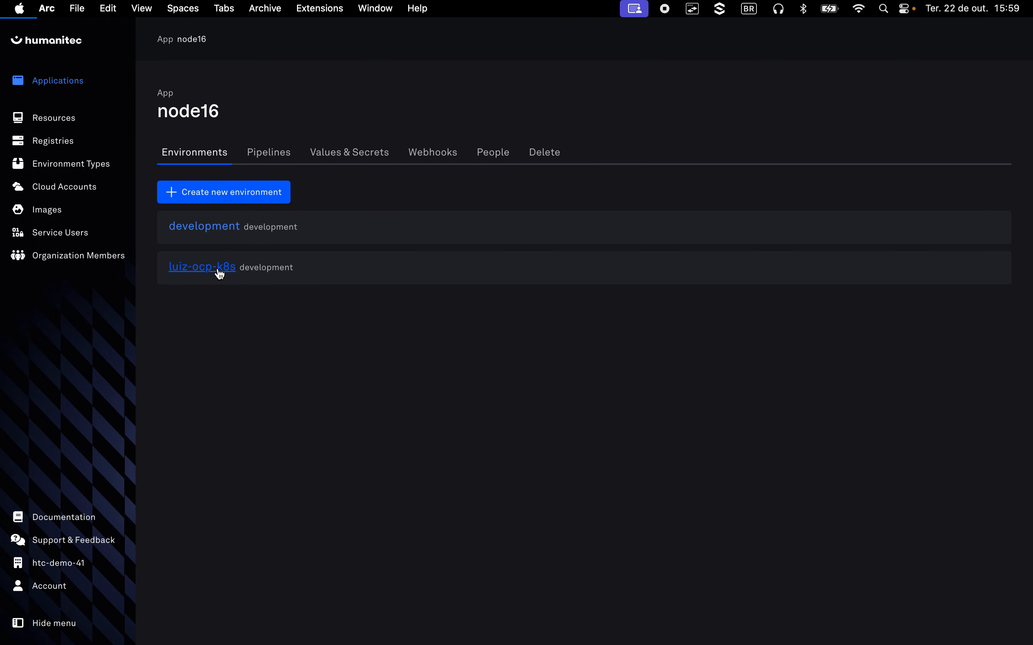
{"action": "left_click", "coordinate": [219, 270]}
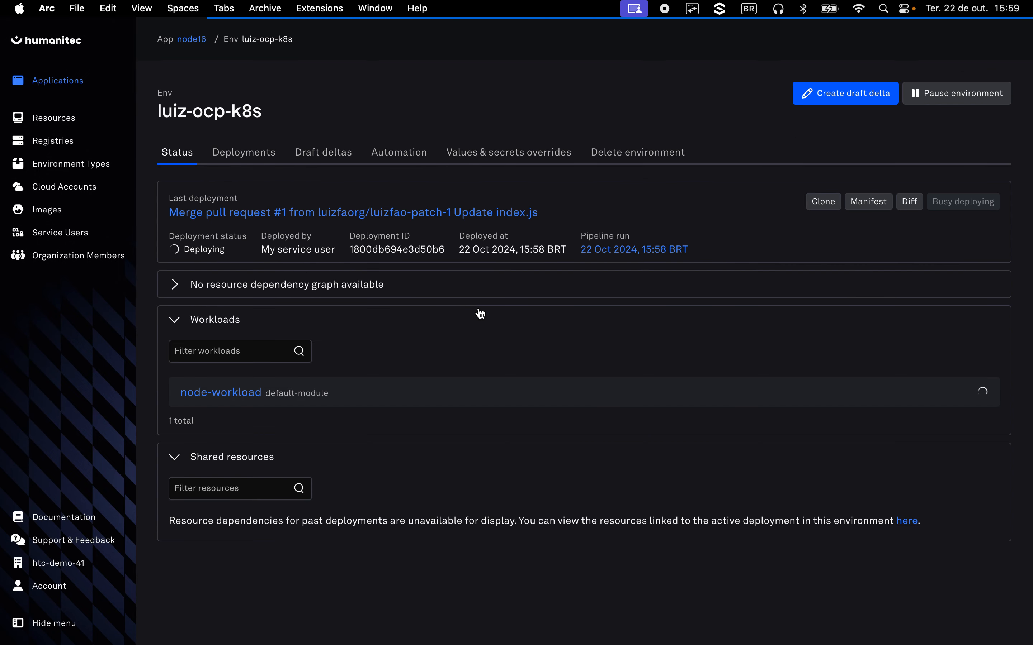
- Open the pipeline run of the environment's last deployment and examine the Deploy Set To Environment logs
{"action": "left_click", "coordinate": [626, 251]}
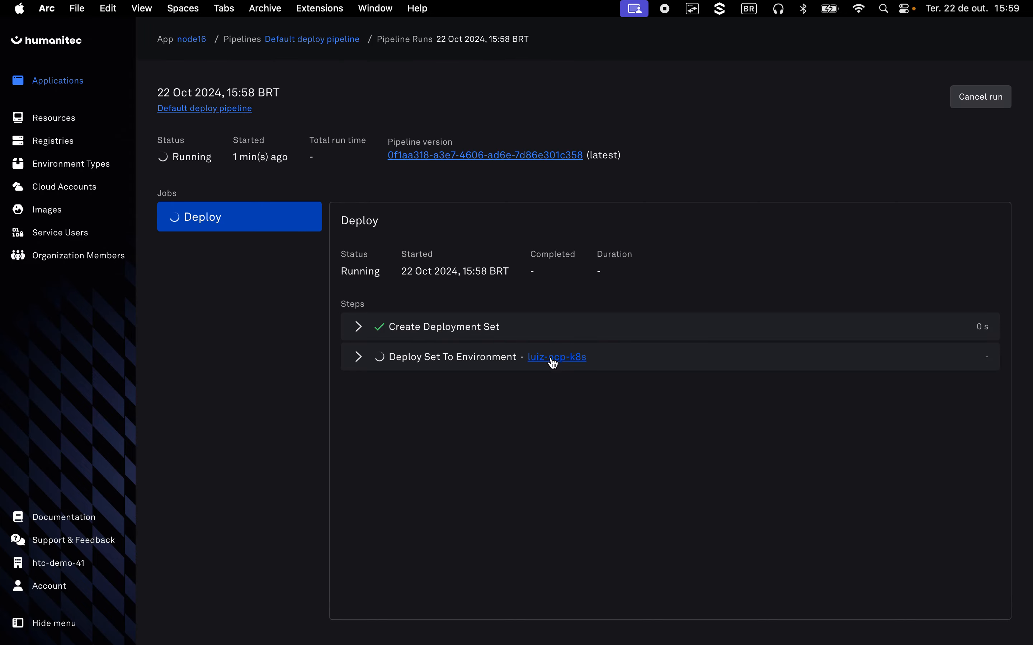
{"action": "left_click", "coordinate": [444, 356]}
{"action": "scroll", "coordinate": [738, 535], "scroll_direction": "down", "scroll_amount": 10}
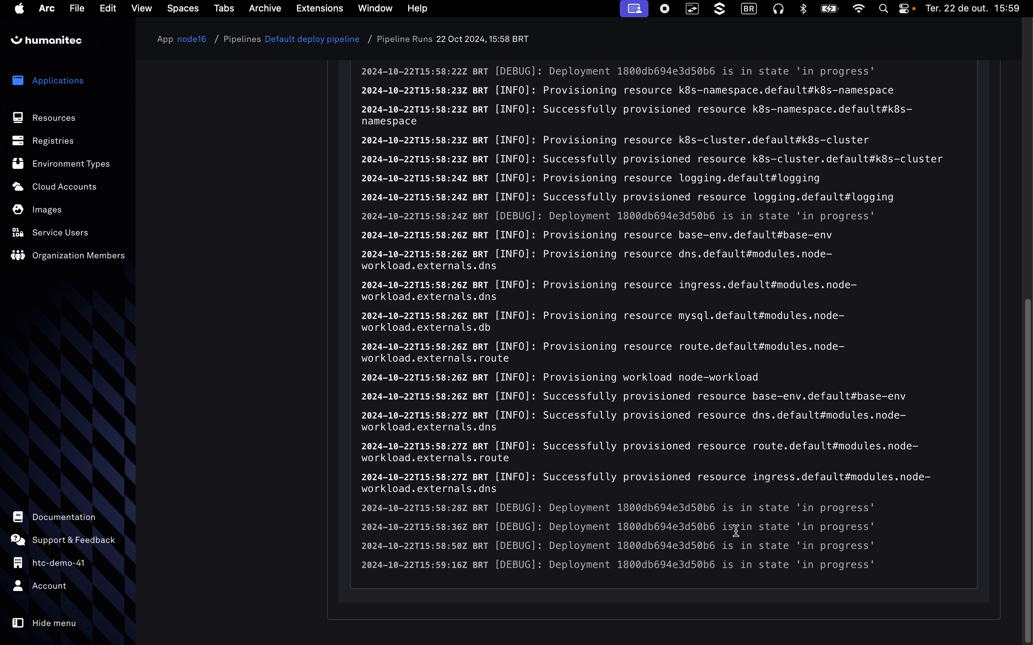
{"action": "scroll", "coordinate": [444, 357], "scroll_direction": "up", "scroll_amount": 10}
{"action": "scroll", "coordinate": [444, 358], "scroll_direction": "down", "scroll_amount": 1}
- Switch back to node16's overview in Red Hat Developer Hub and show the workloads of the luiz-ocp-k8s environment
{"action": "mouse_move", "coordinate": [2, 305]}
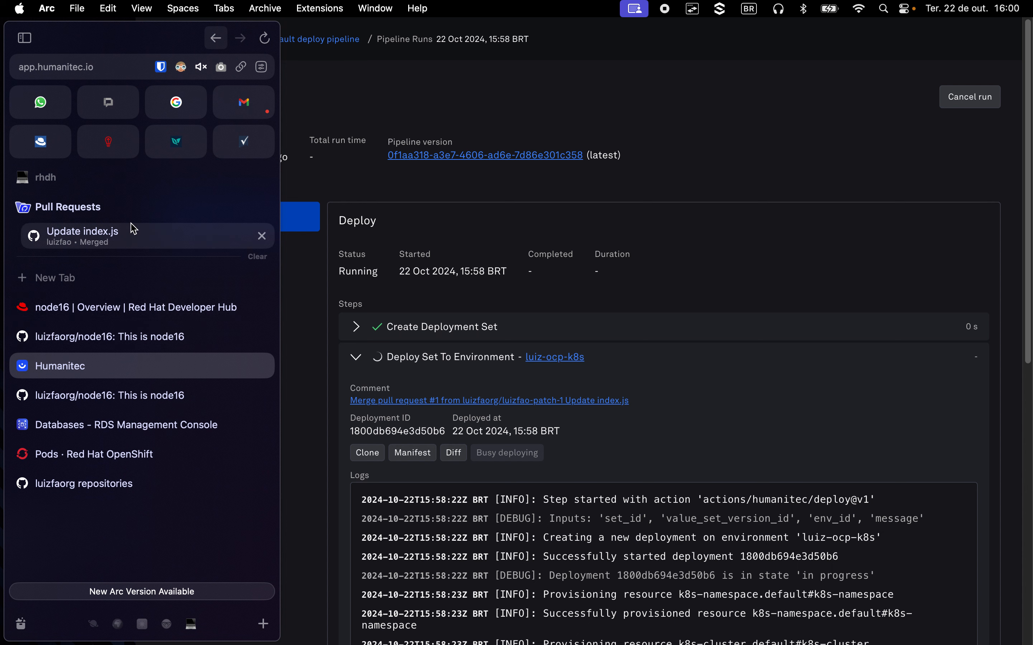
{"action": "left_click", "coordinate": [117, 319]}
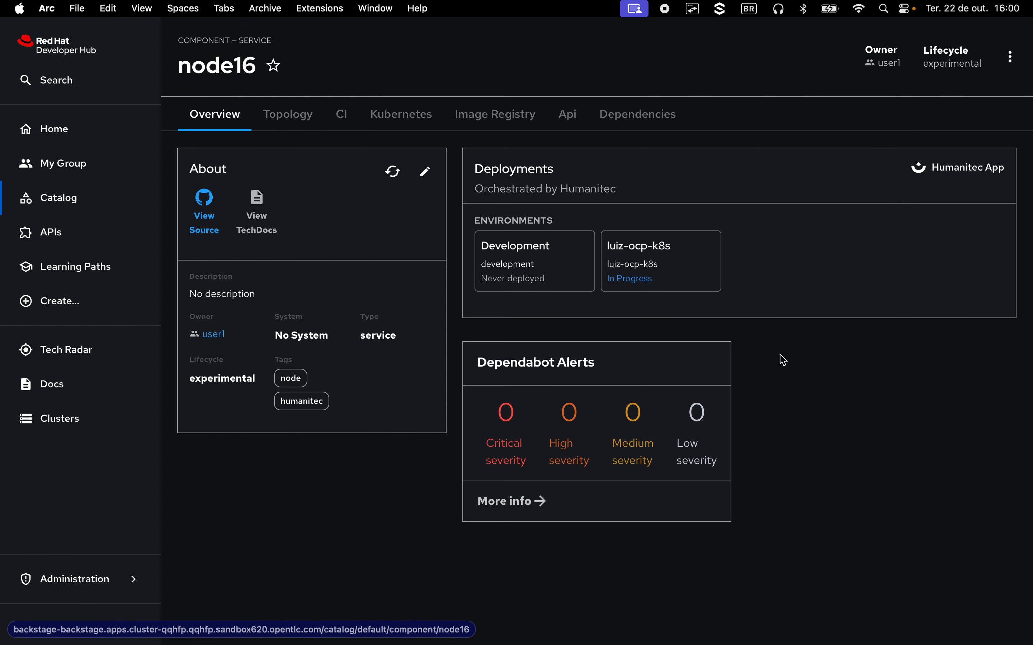
{"action": "left_click", "coordinate": [691, 258]}
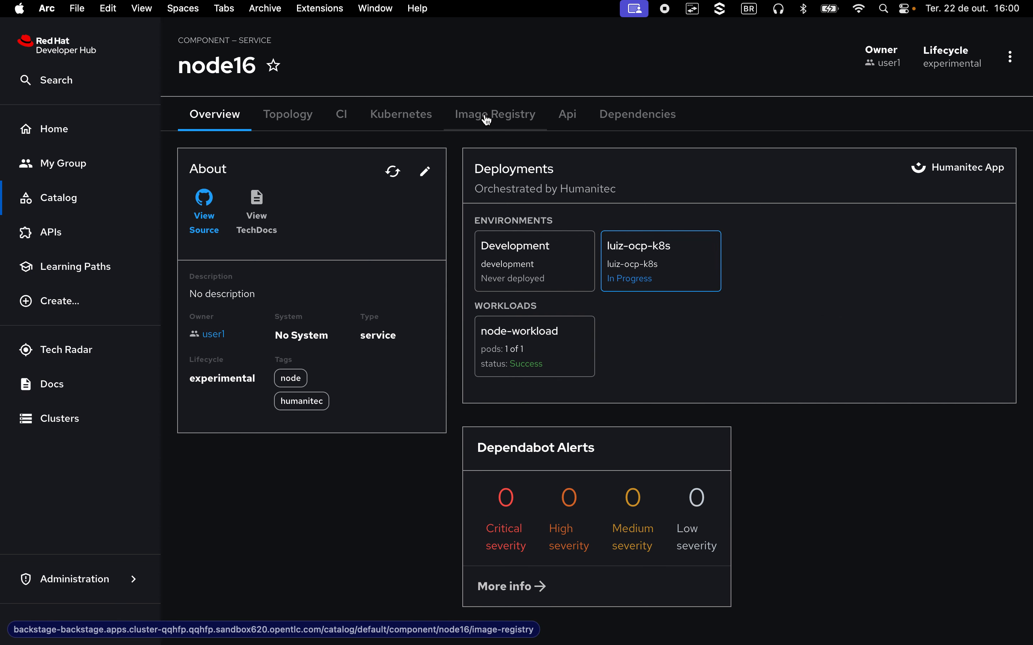
- Switch to the node16 repository in GitHub and open humanitec.score.yaml to examine its Kubernetes labels
{"action": "mouse_move", "coordinate": [2, 167]}
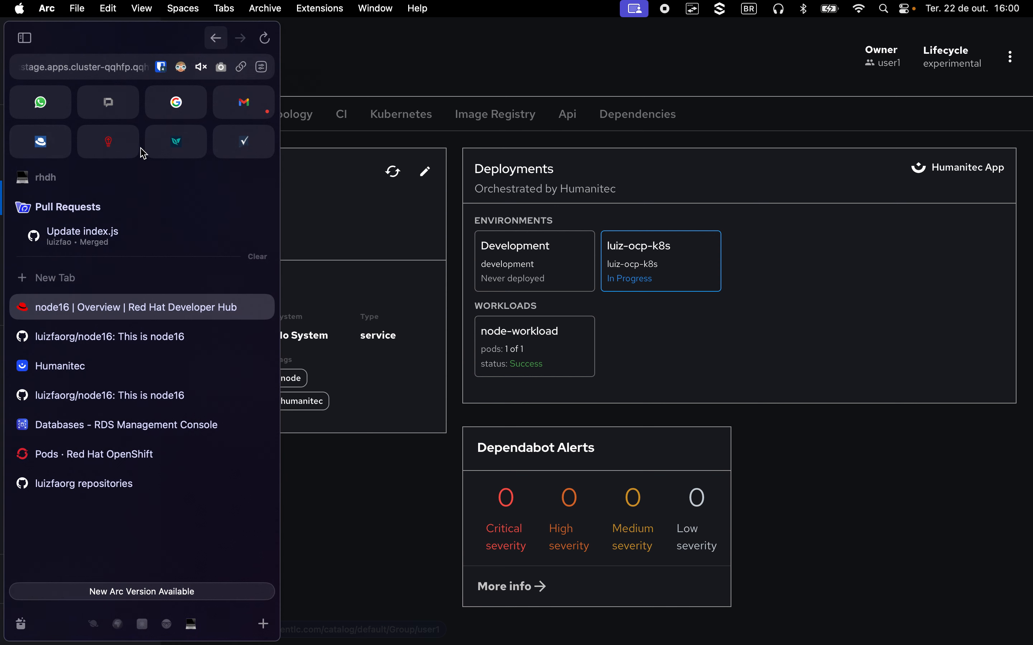
{"action": "left_click", "coordinate": [81, 340]}
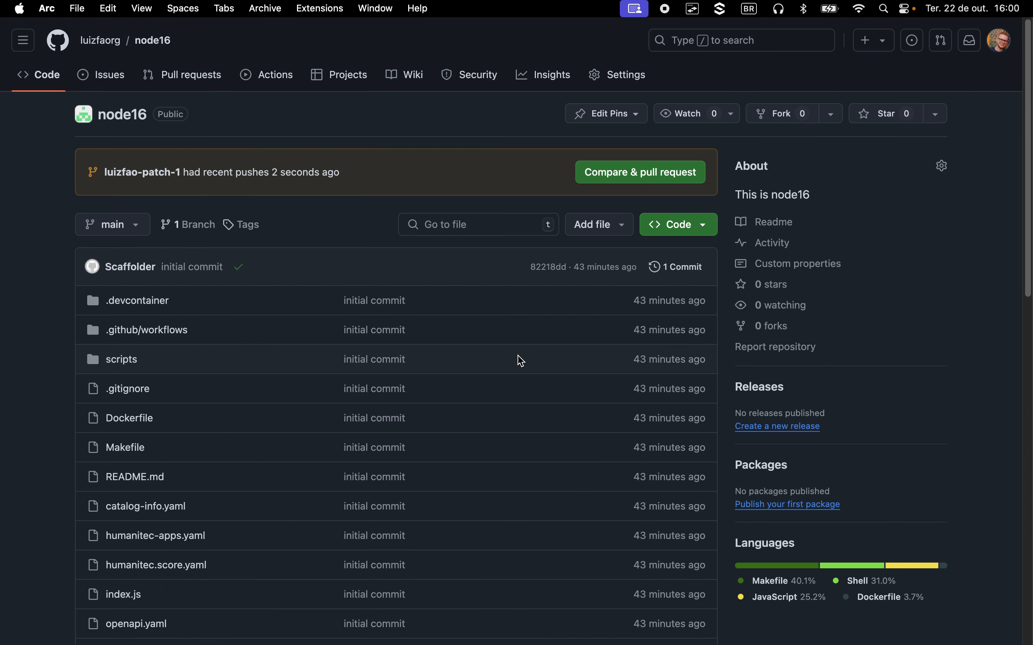
{"action": "scroll", "coordinate": [384, 252], "scroll_direction": "down", "scroll_amount": 6}
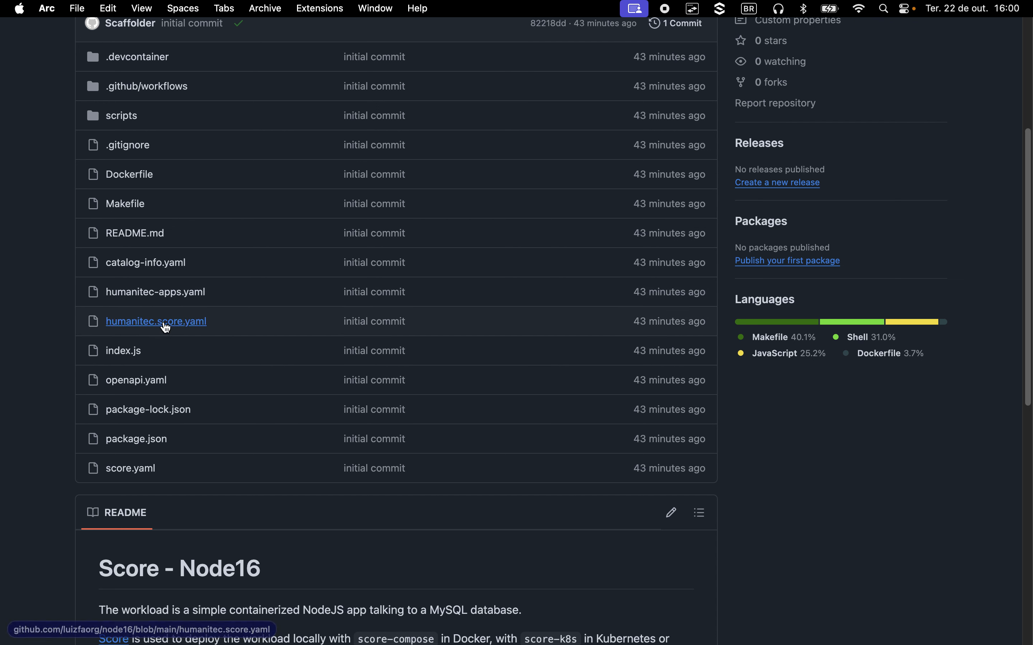
{"action": "left_click", "coordinate": [166, 326]}
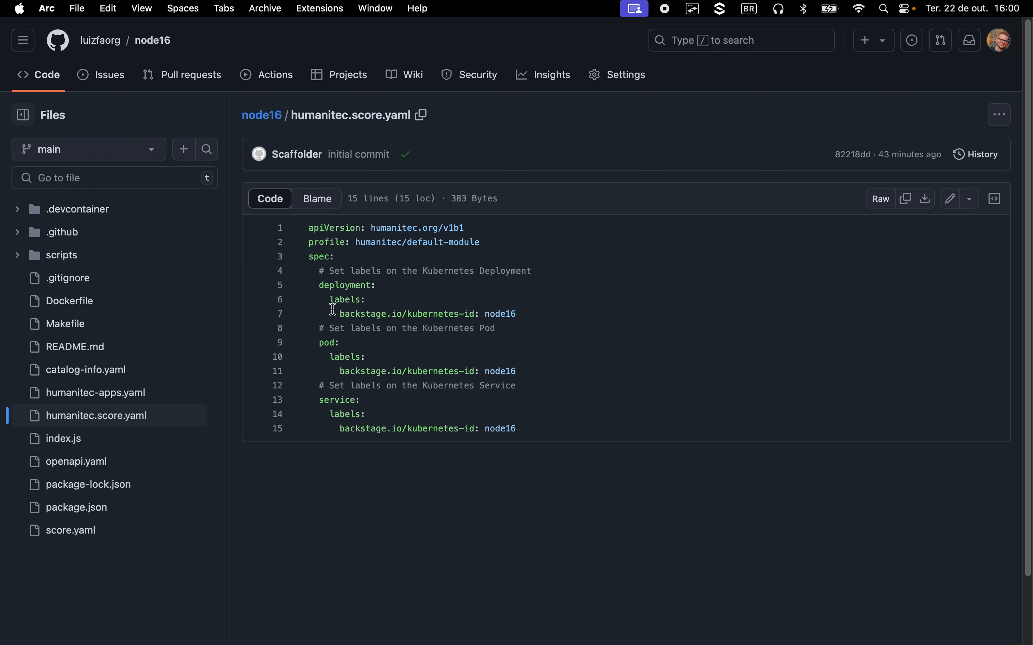
- Return to node16's overview in Red Hat Developer Hub, check the luiz-ocp-k8s deployment and collapse its workloads
{"action": "mouse_move", "coordinate": [4, 282]}
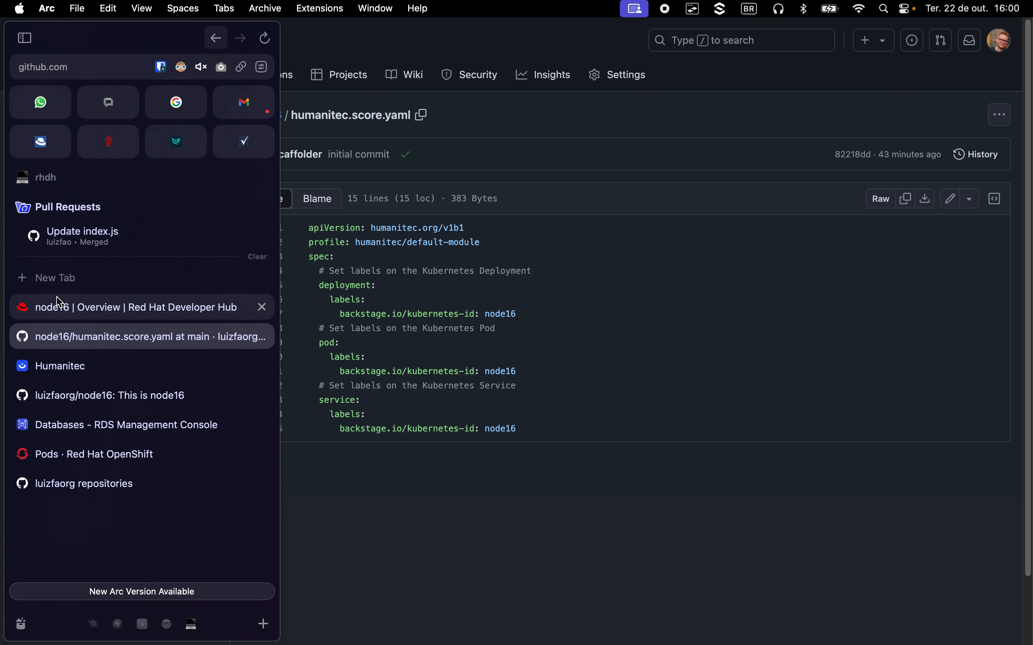
{"action": "left_click", "coordinate": [62, 305]}
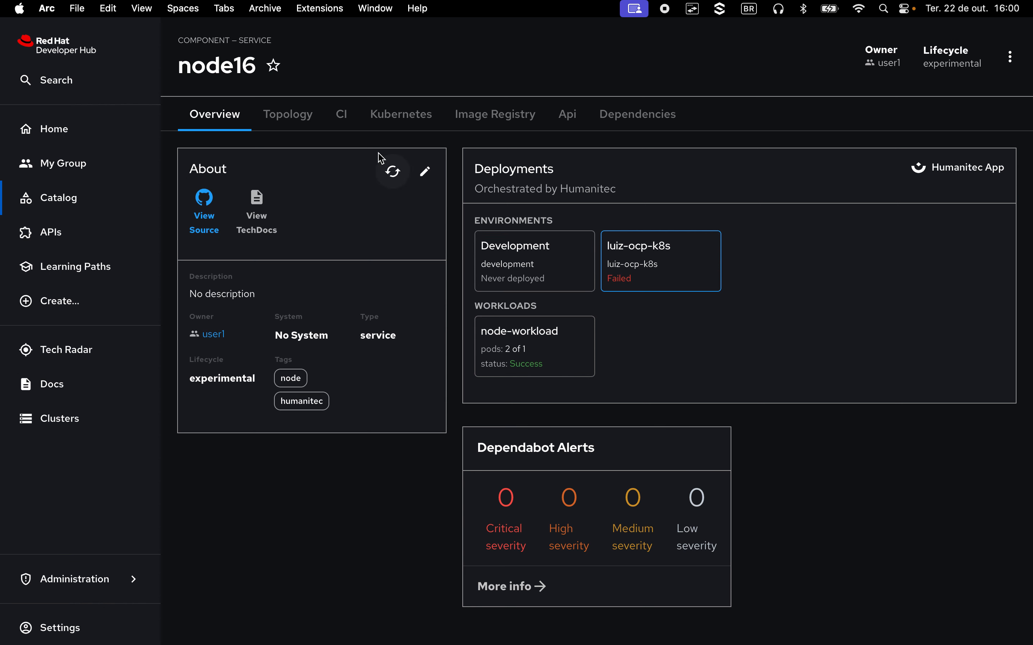
{"action": "double_click", "coordinate": [615, 265]}
{"action": "left_click", "coordinate": [549, 341]}
{"action": "left_click", "coordinate": [642, 264]}
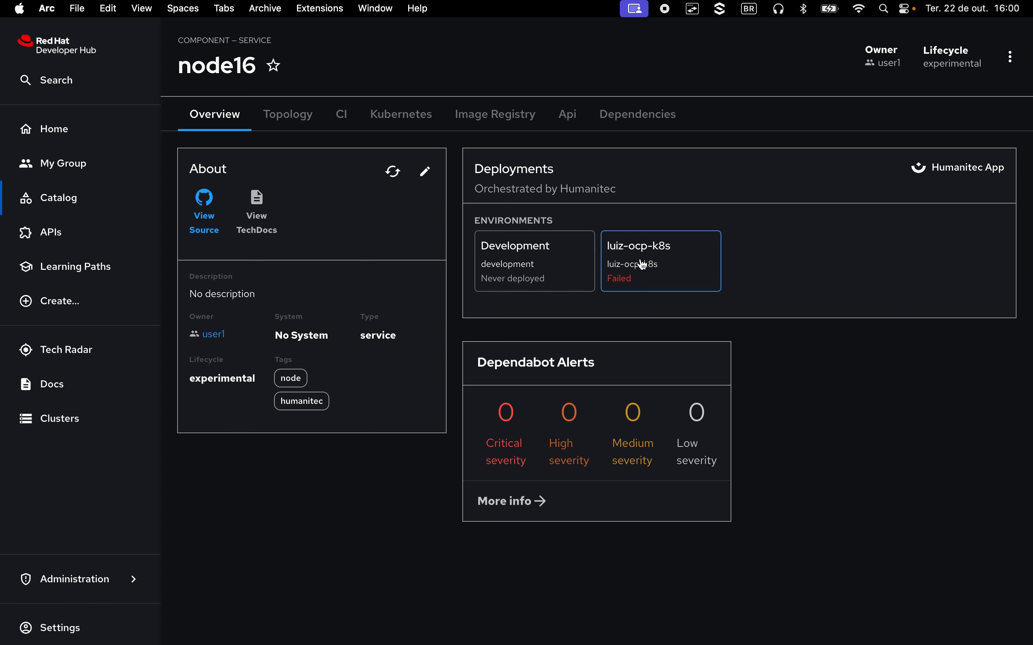
- Switch to the Humanitec pipeline run, reload it and examine the error logs of the Deploy Set To Environment step
{"action": "mouse_move", "coordinate": [3, 256]}
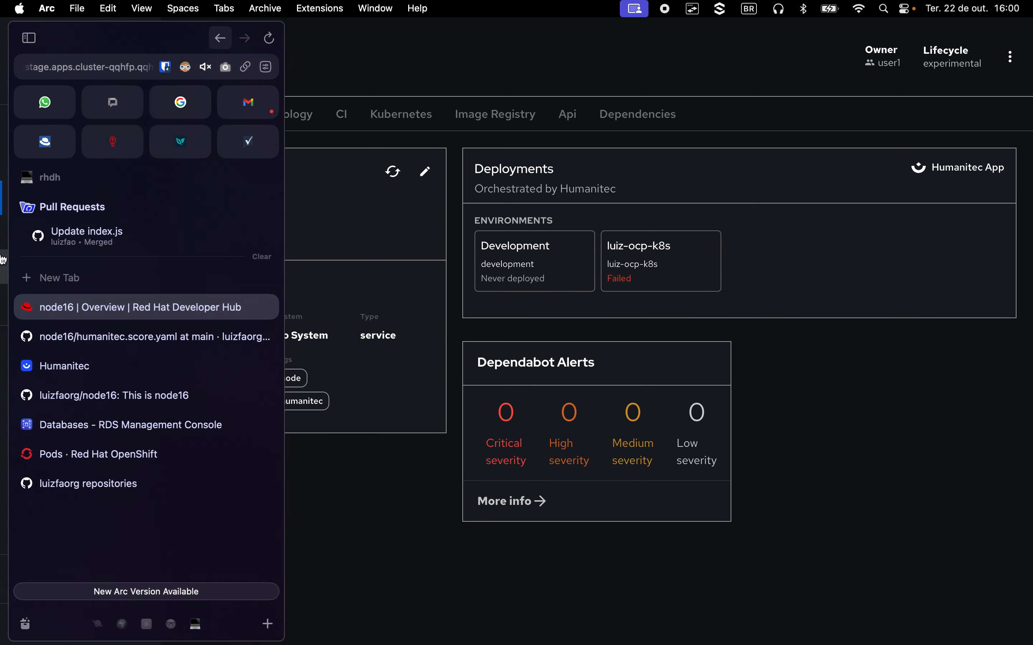
{"action": "left_click", "coordinate": [71, 365]}
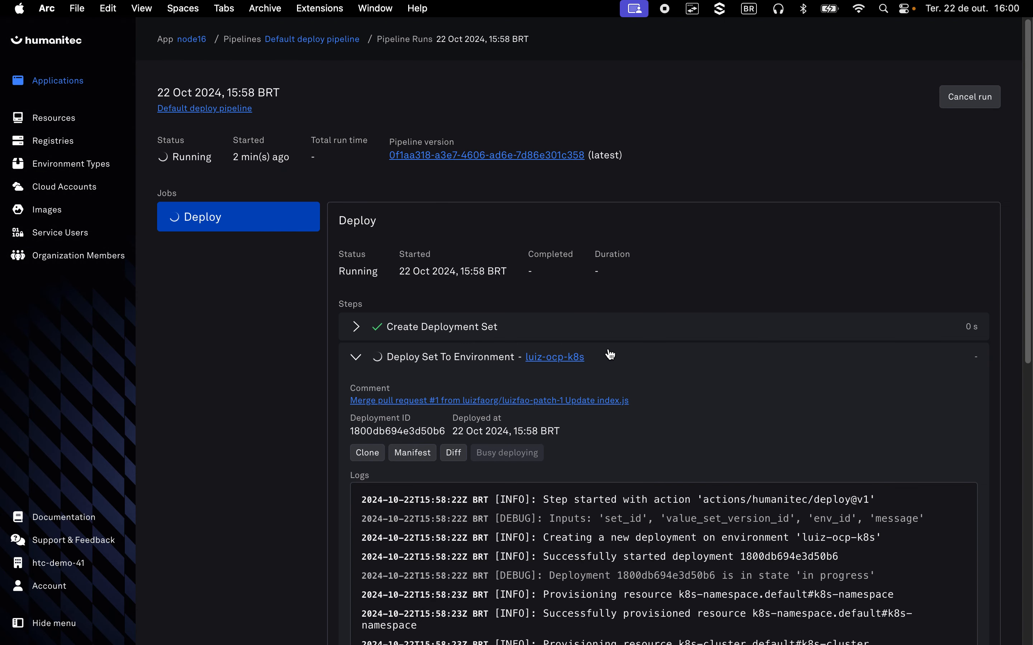
{"action": "right_click", "coordinate": [721, 273]}
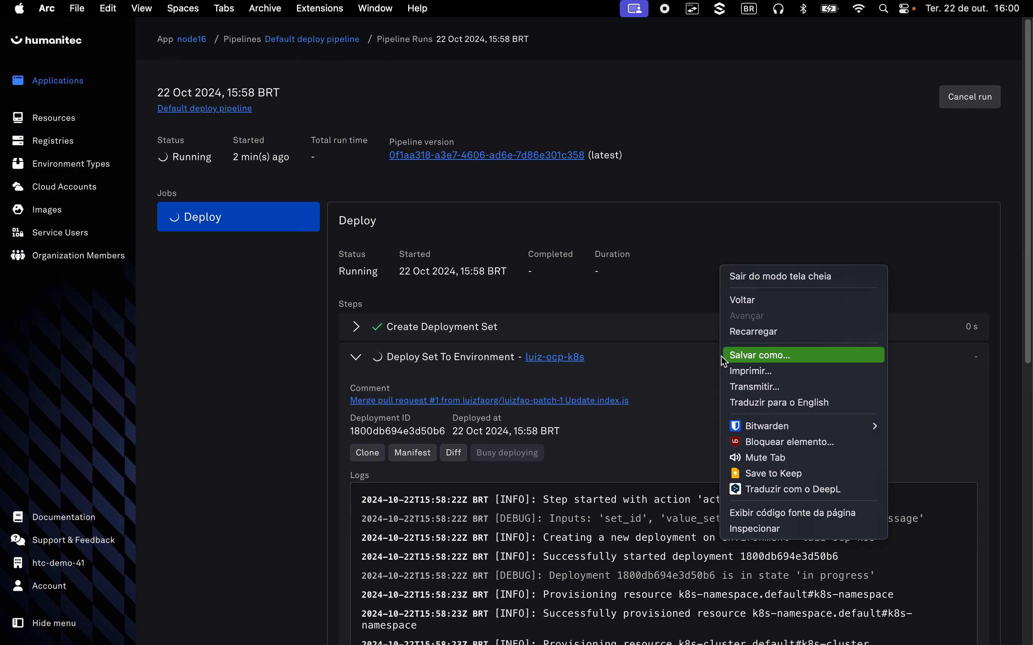
{"action": "left_click", "coordinate": [739, 332]}
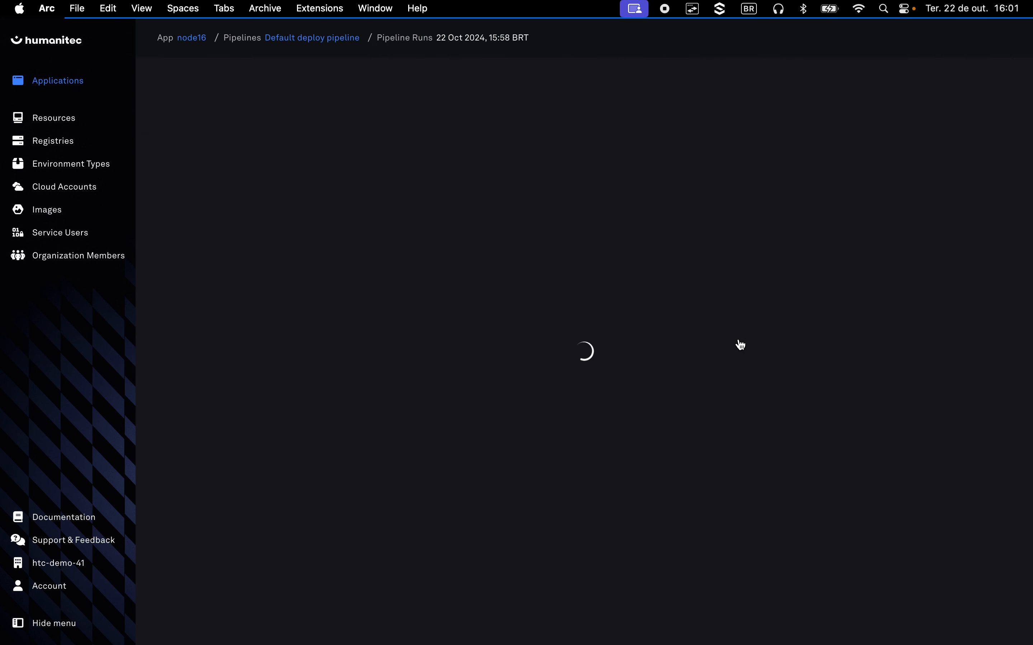
{"action": "left_click", "coordinate": [693, 429]}
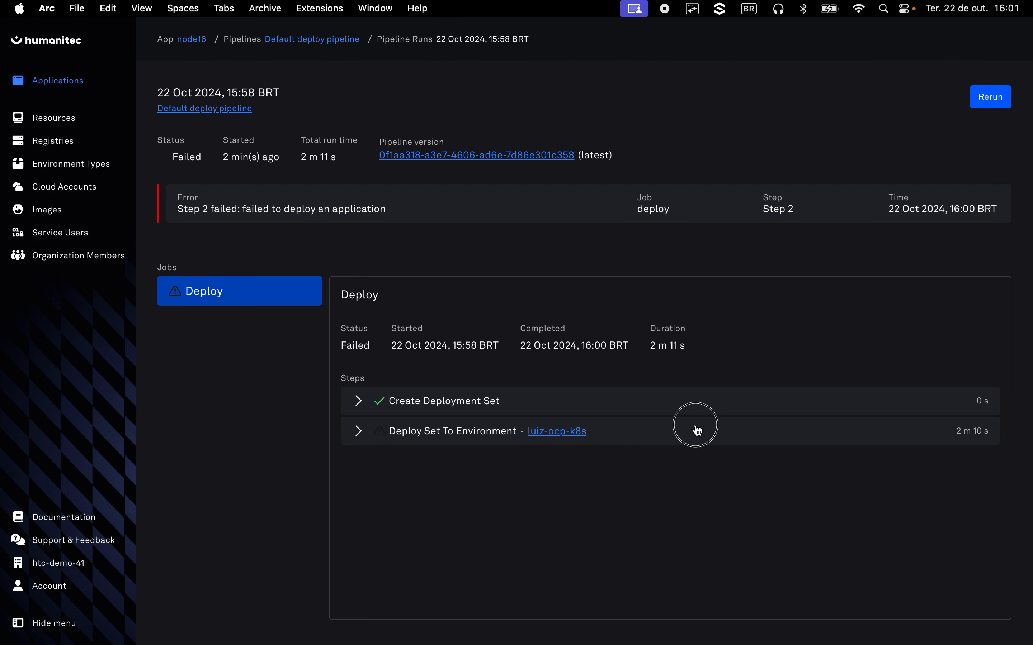
{"action": "scroll", "coordinate": [696, 429], "scroll_direction": "down", "scroll_amount": 10}
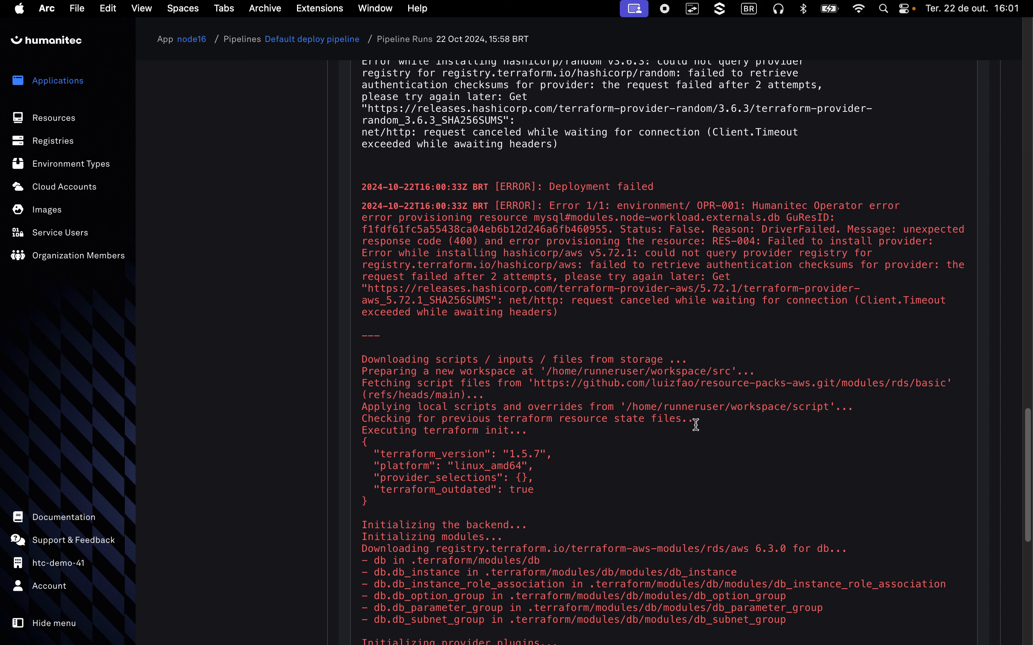
- Rerun the failed 22 Oct 2024, 15:58 run of the Default deploy pipeline for the luiz-ocp-k8s environment
{"action": "scroll", "coordinate": [696, 425], "scroll_direction": "down", "scroll_amount": 10}
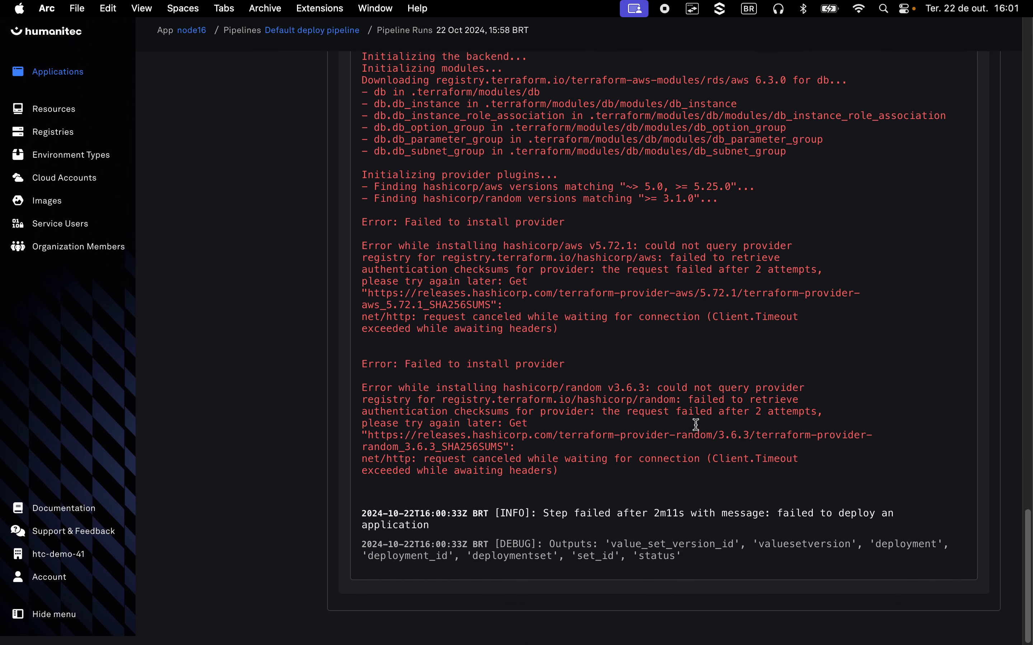
{"action": "scroll", "coordinate": [697, 424], "scroll_direction": "up", "scroll_amount": 15}
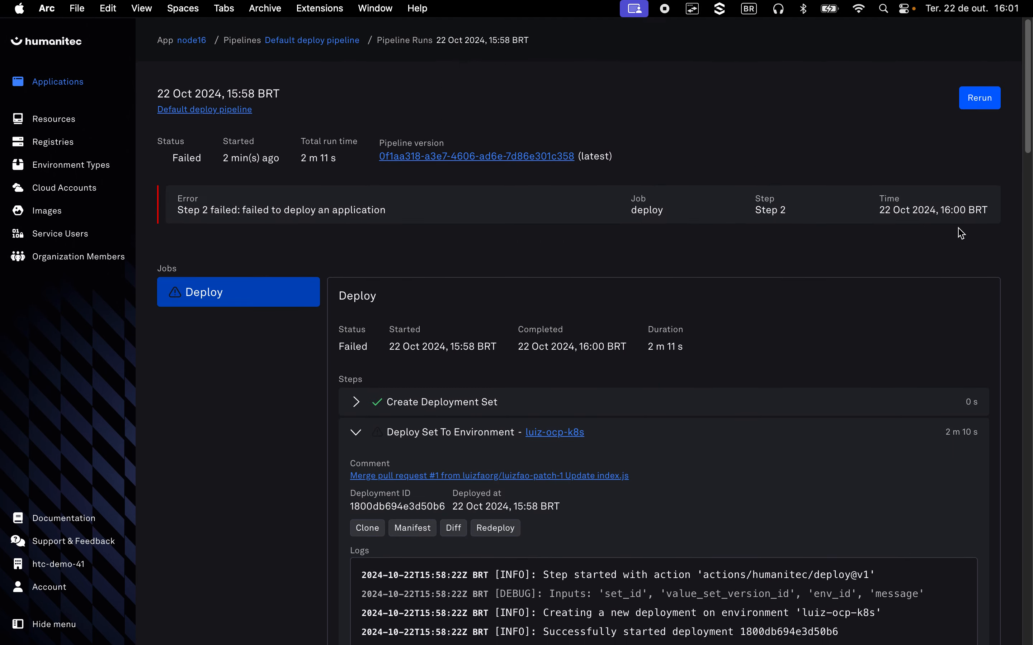
{"action": "left_click", "coordinate": [989, 108]}
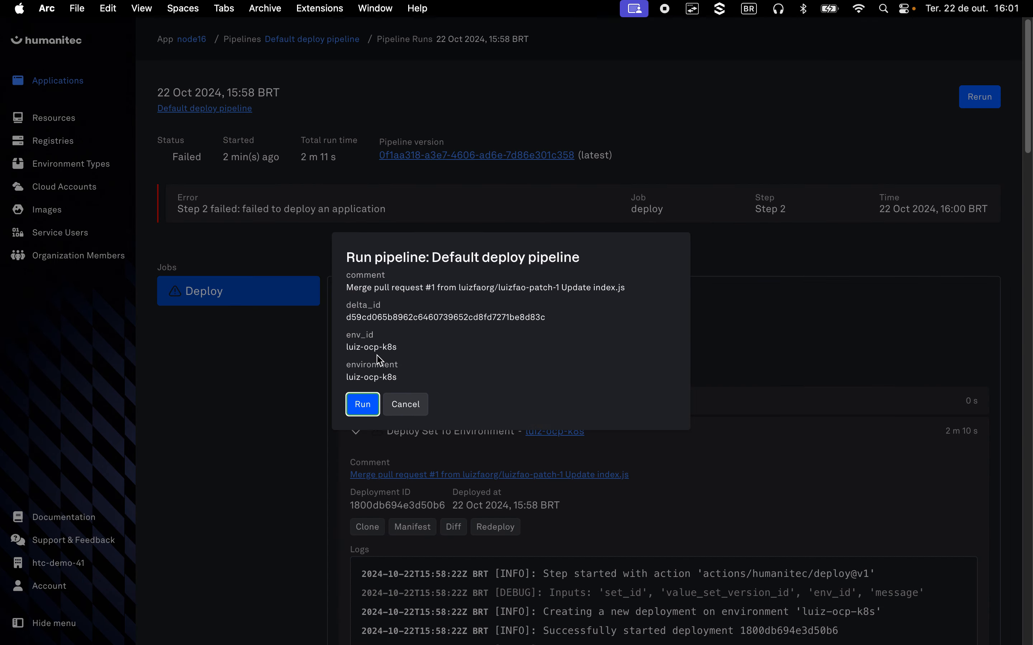
{"action": "left_click", "coordinate": [362, 405]}
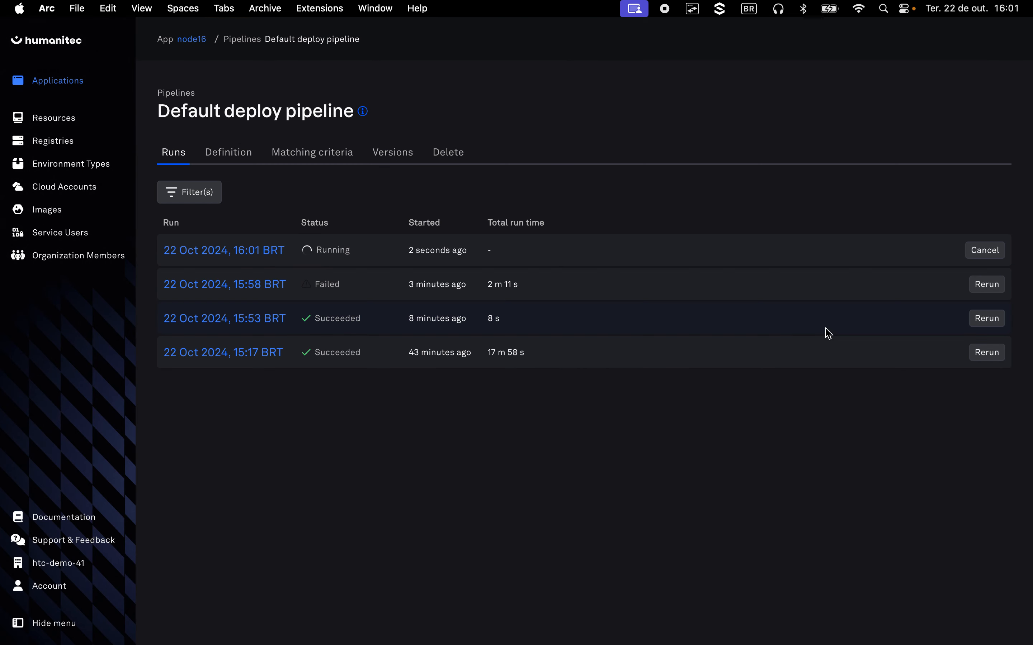
- Open the new 16:01 pipeline run and examine the logs of its Deploy Set To Environment step
{"action": "left_click", "coordinate": [237, 253]}
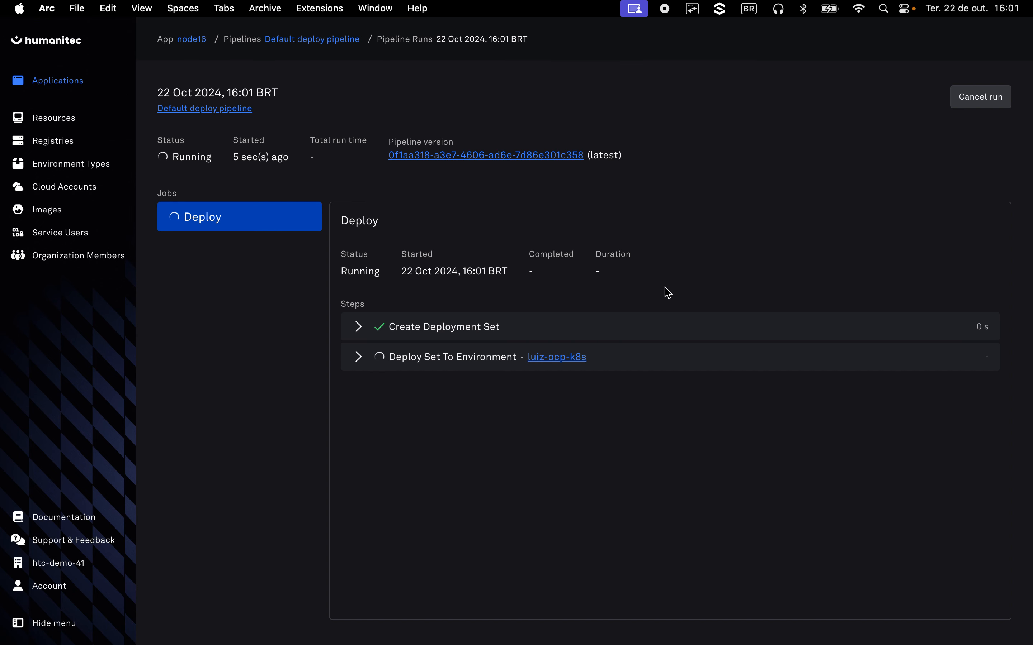
{"action": "left_click", "coordinate": [358, 358]}
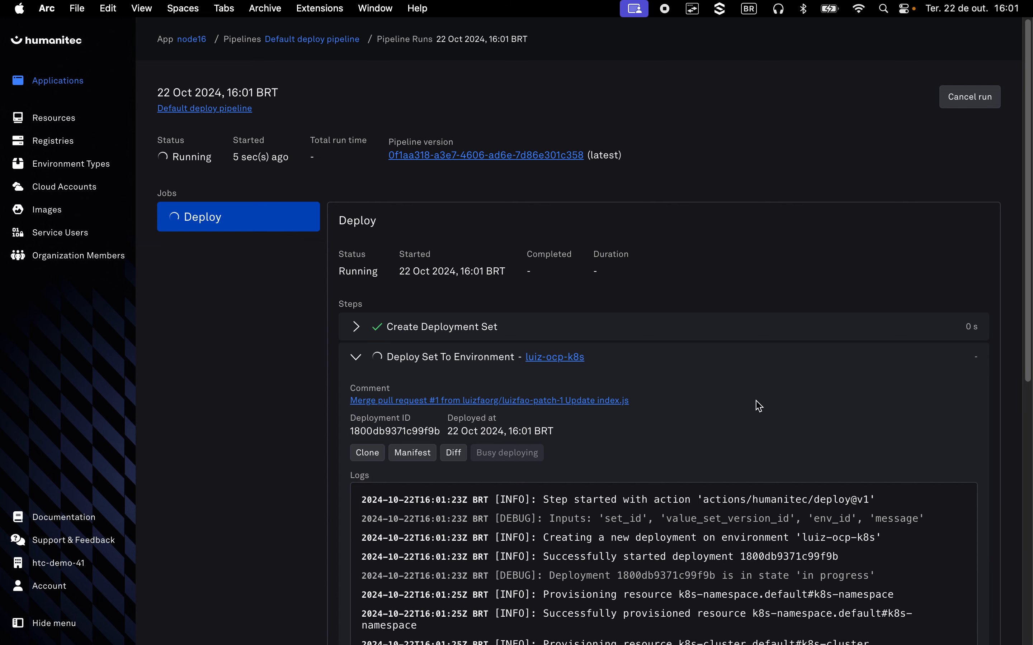
{"action": "scroll", "coordinate": [730, 417], "scroll_direction": "down", "scroll_amount": 3}
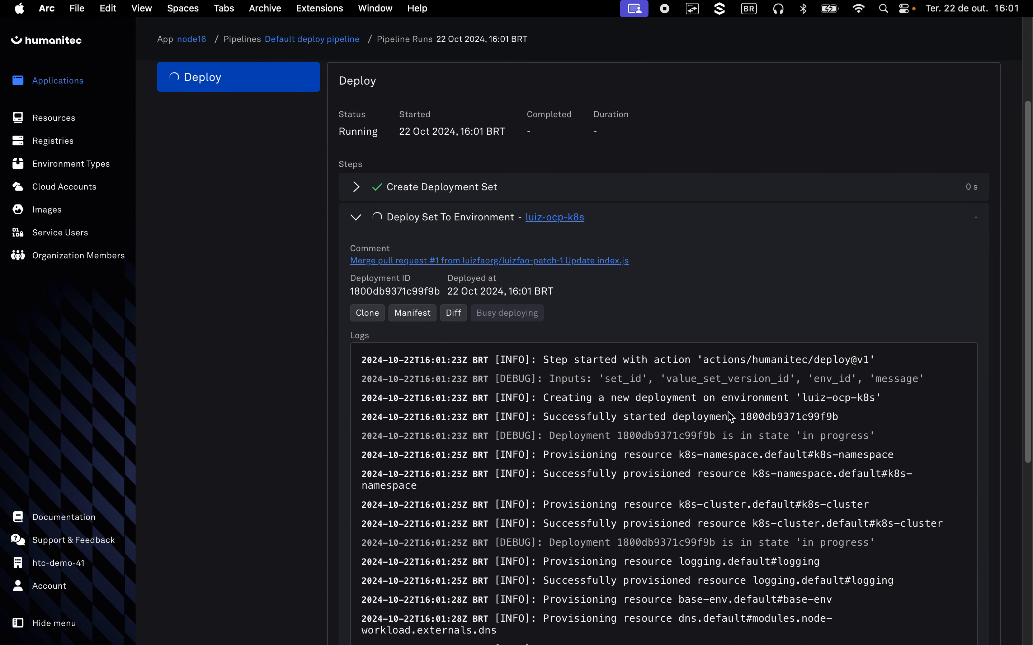
{"action": "scroll", "coordinate": [730, 417], "scroll_direction": "up", "scroll_amount": 3}
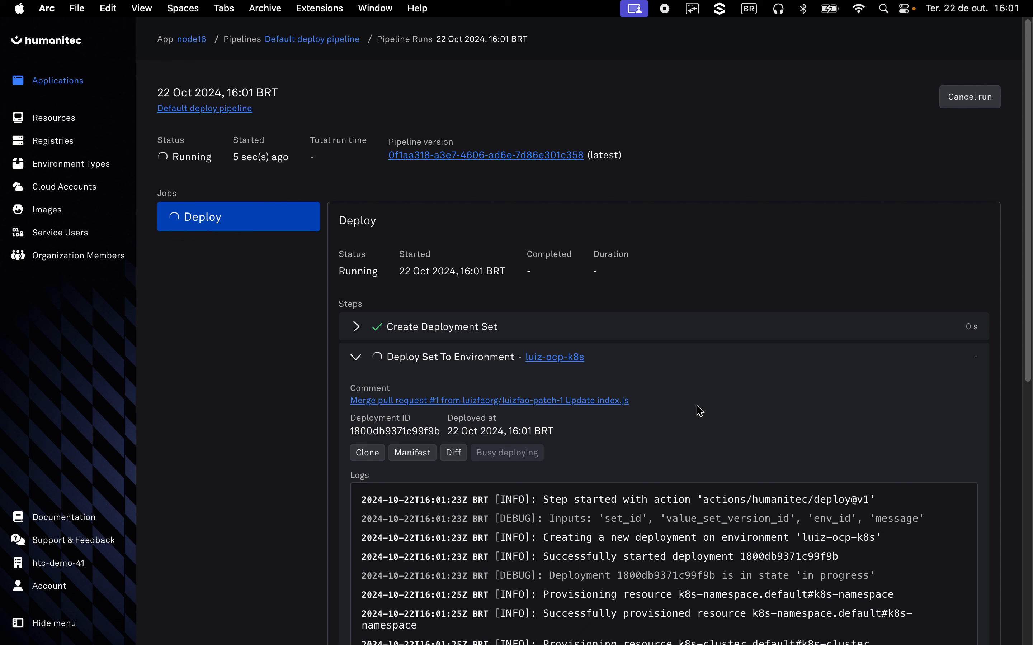
{"action": "left_click_drag", "start_coordinate": [697, 405], "coordinate": [700, 398]}
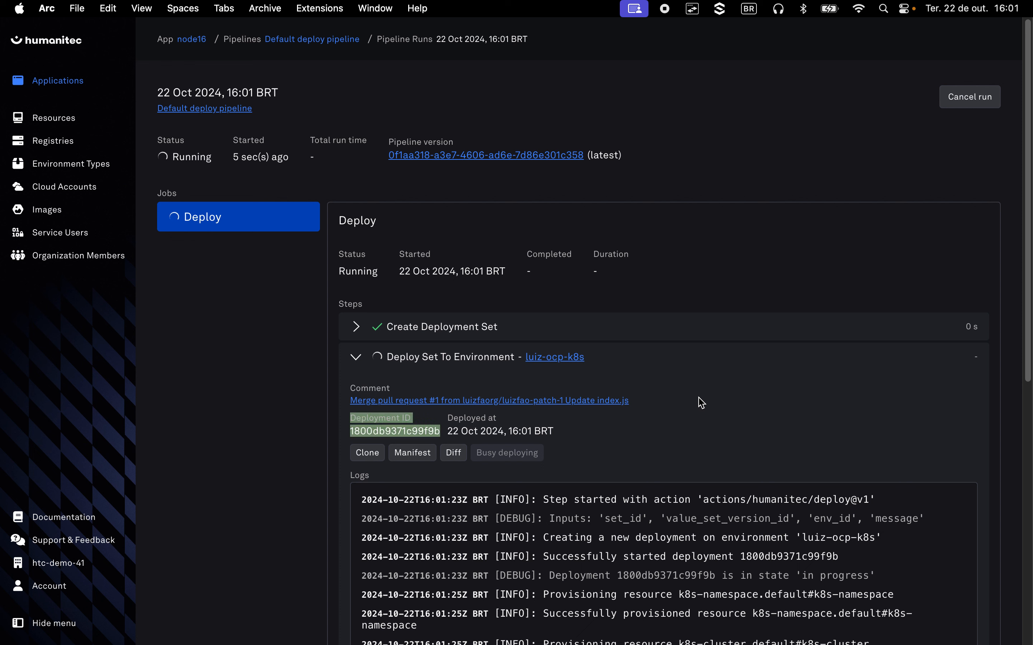
{"action": "left_click", "coordinate": [700, 398]}
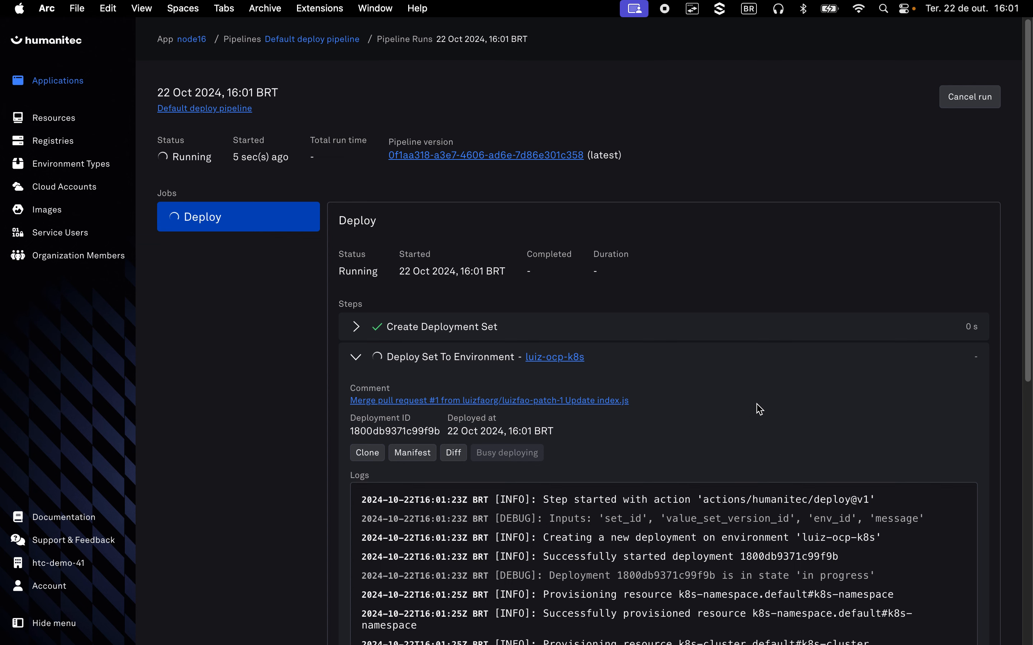
{"action": "scroll", "coordinate": [757, 406], "scroll_direction": "down", "scroll_amount": 10}
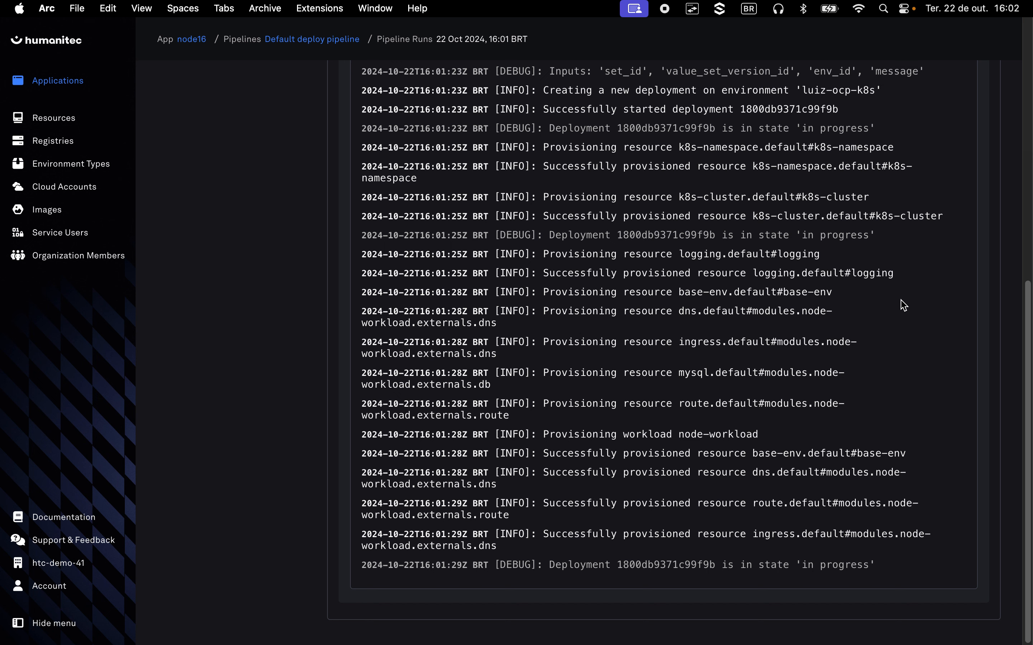
- Switch to node16's overview in Red Hat Developer Hub and show the workloads of the luiz-ocp-k8s environment
{"action": "mouse_move", "coordinate": [1, 209]}
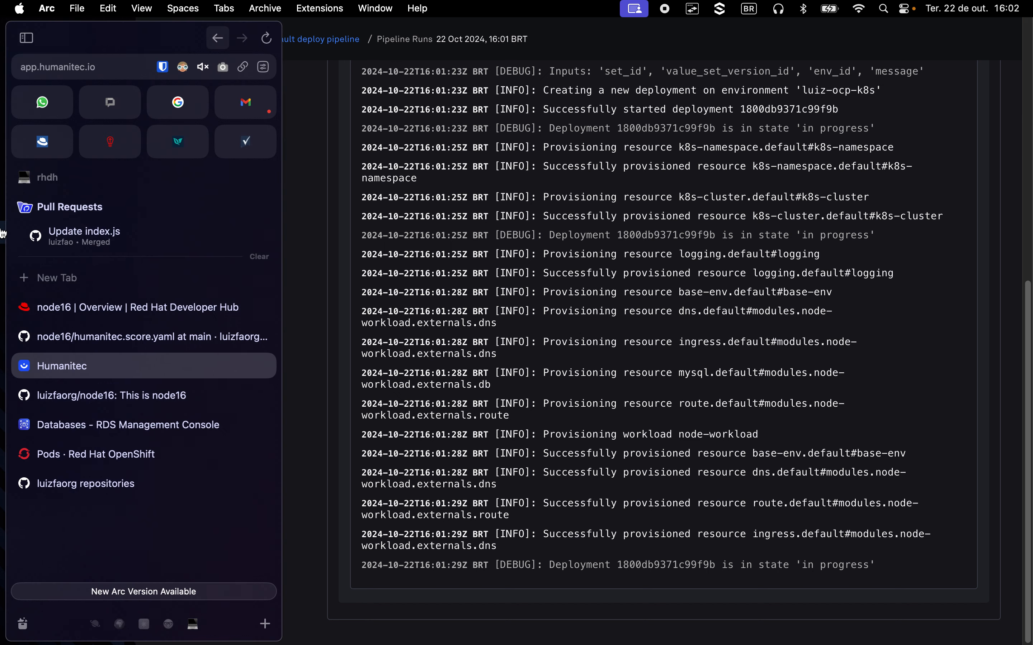
{"action": "left_click", "coordinate": [105, 318]}
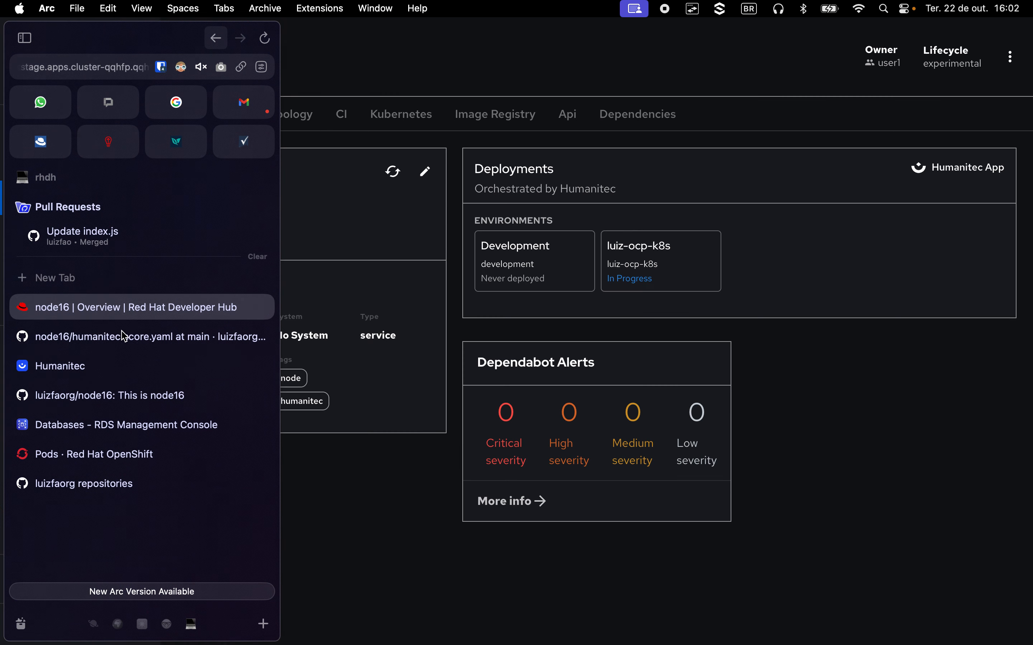
{"action": "left_click", "coordinate": [685, 282]}
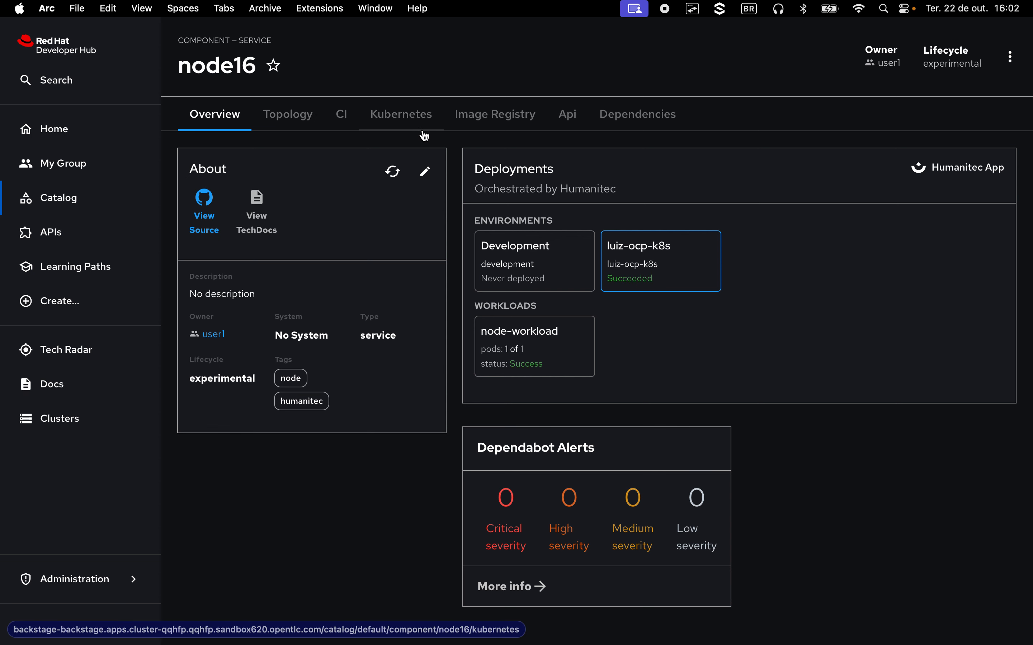
- Switch back to the Humanitec pipeline run, check its logs and status, and open node16's luiz-ocp-k8s environment from the applications list
{"action": "mouse_move", "coordinate": [1, 256]}
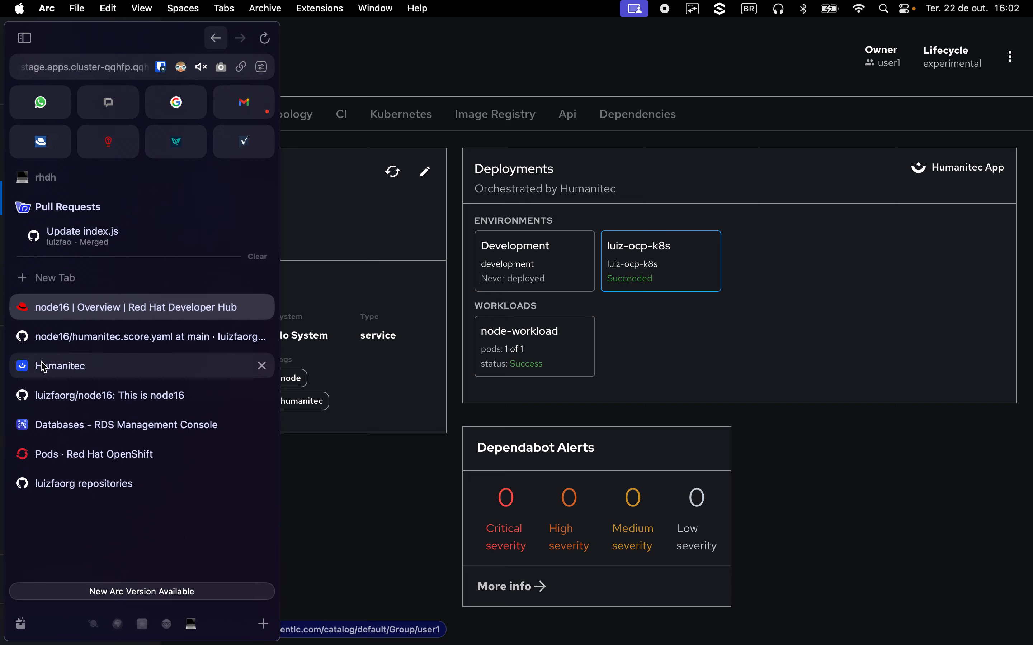
{"action": "left_click", "coordinate": [65, 378]}
{"action": "scroll", "coordinate": [903, 502], "scroll_direction": "down", "scroll_amount": 5}
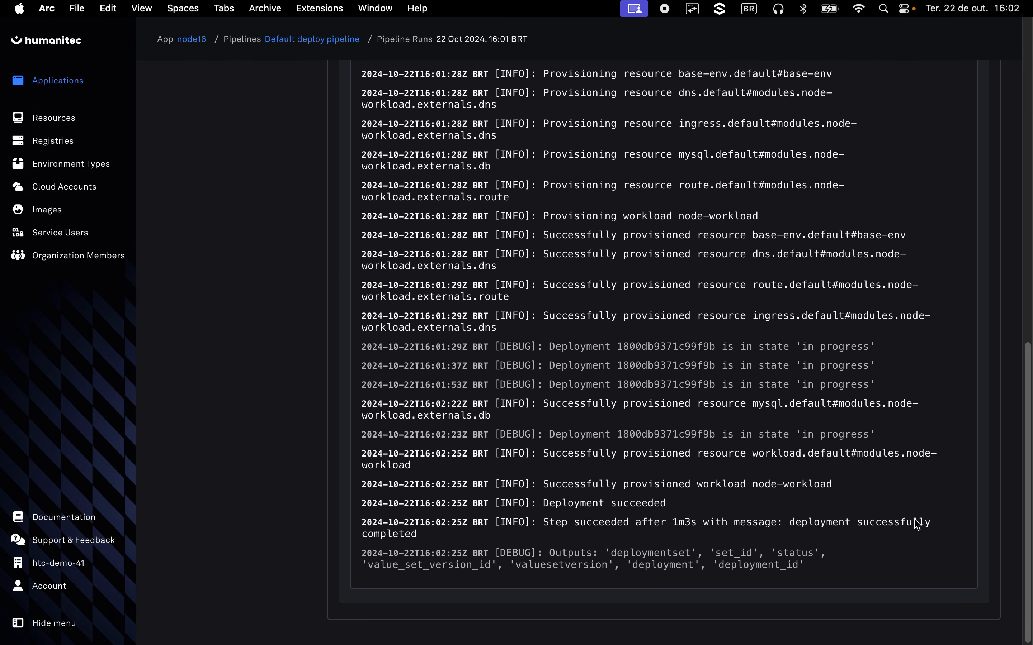
{"action": "scroll", "coordinate": [913, 491], "scroll_direction": "up", "scroll_amount": 10}
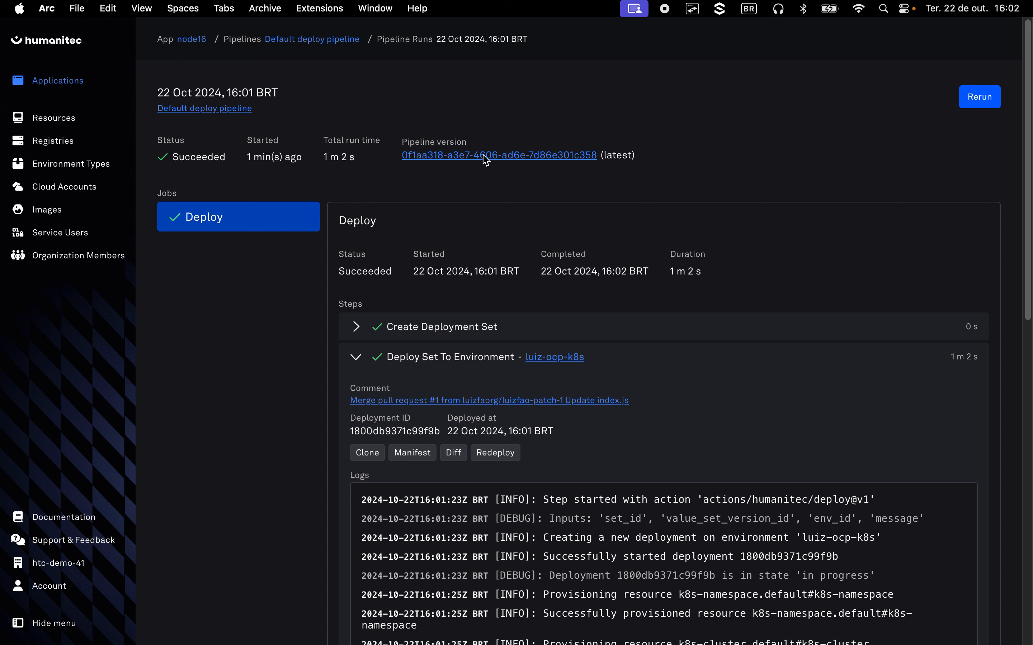
{"action": "left_click", "coordinate": [86, 85]}
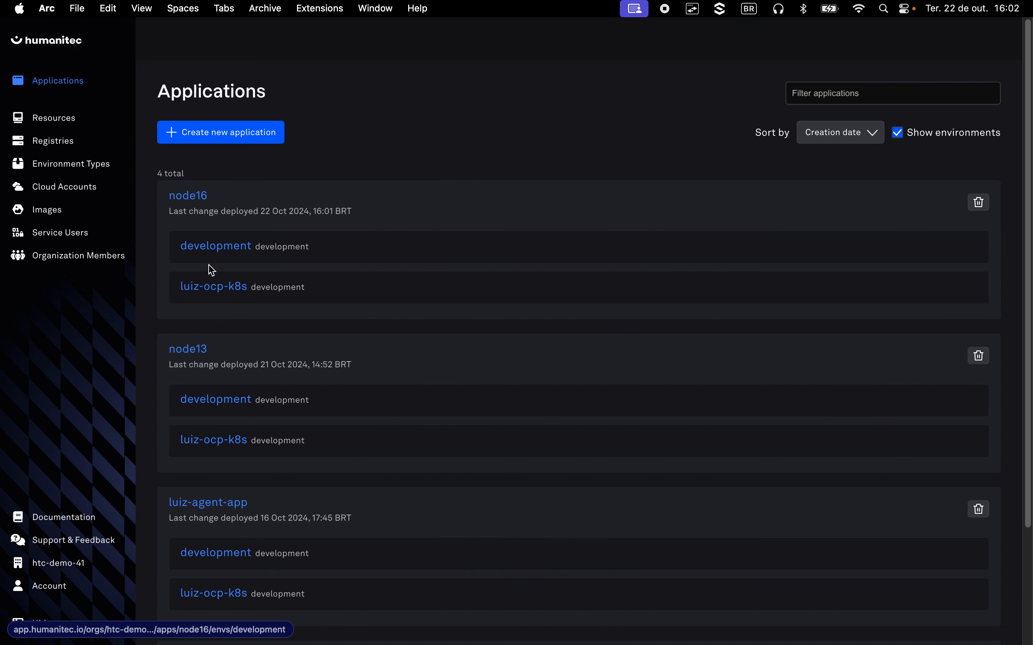
{"action": "left_click", "coordinate": [212, 288]}
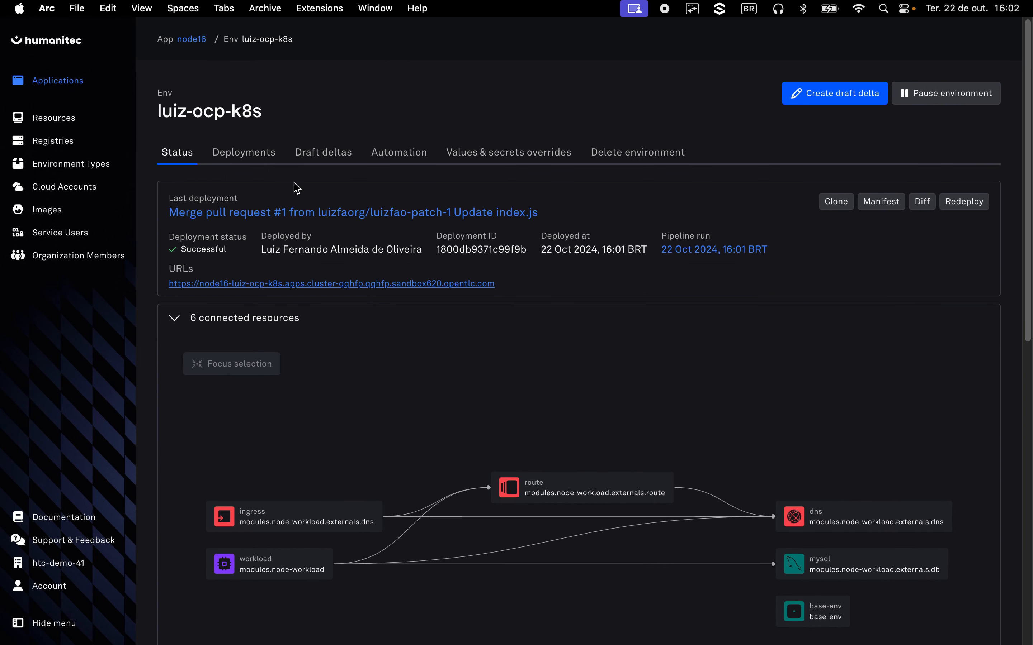
- Return to node16's overview in Red Hat Developer Hub and show the resources of node-workload in luiz-ocp-k8s
{"action": "mouse_move", "coordinate": [1, 160]}
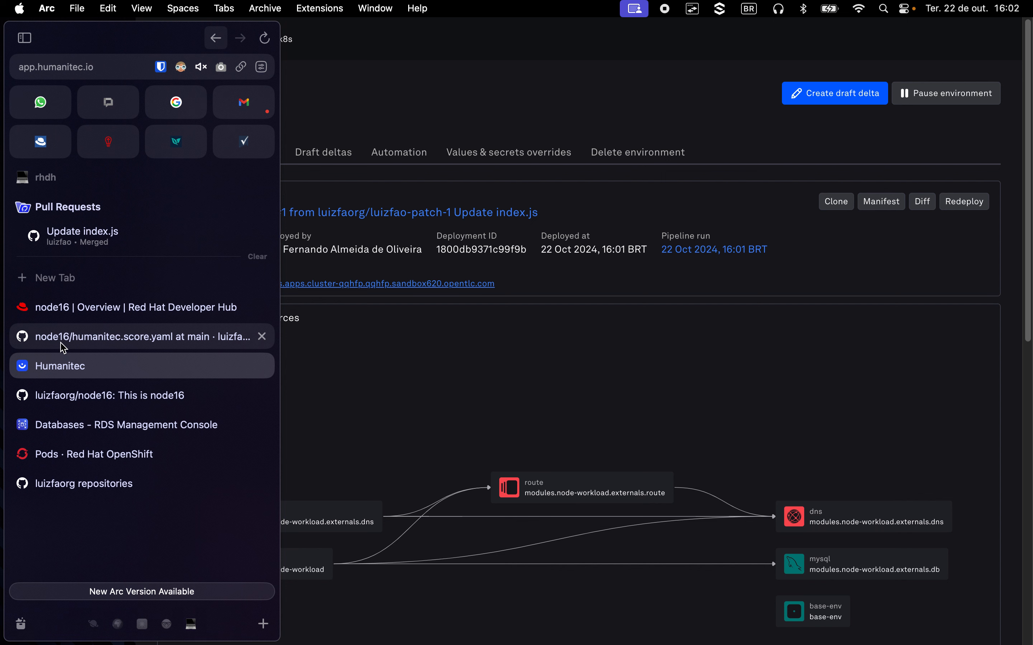
{"action": "left_click", "coordinate": [100, 314]}
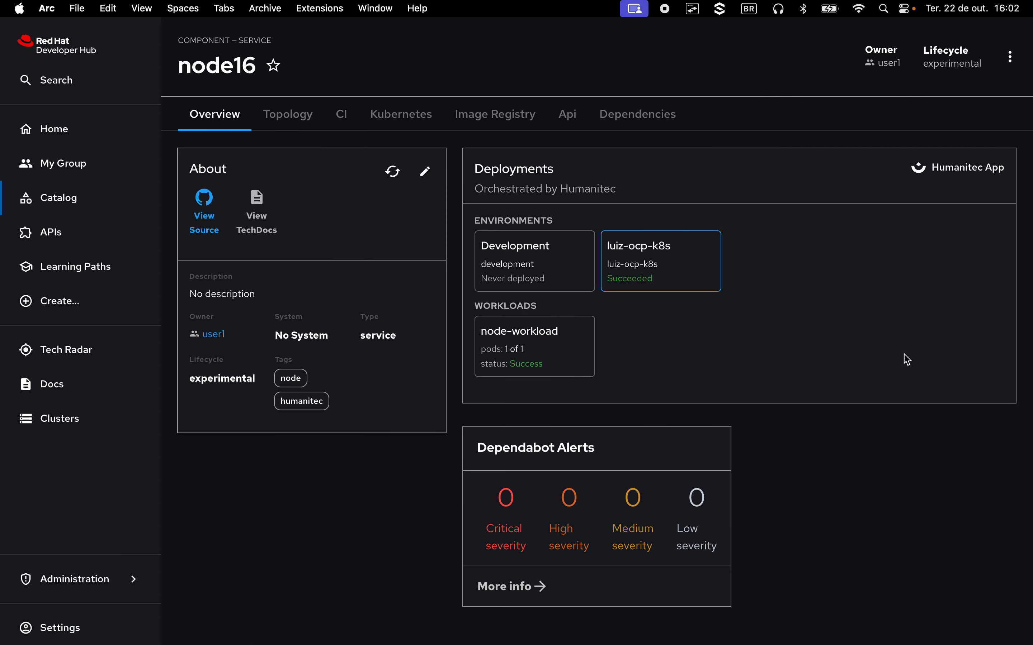
{"action": "left_click", "coordinate": [617, 267]}
{"action": "left_click", "coordinate": [528, 342]}
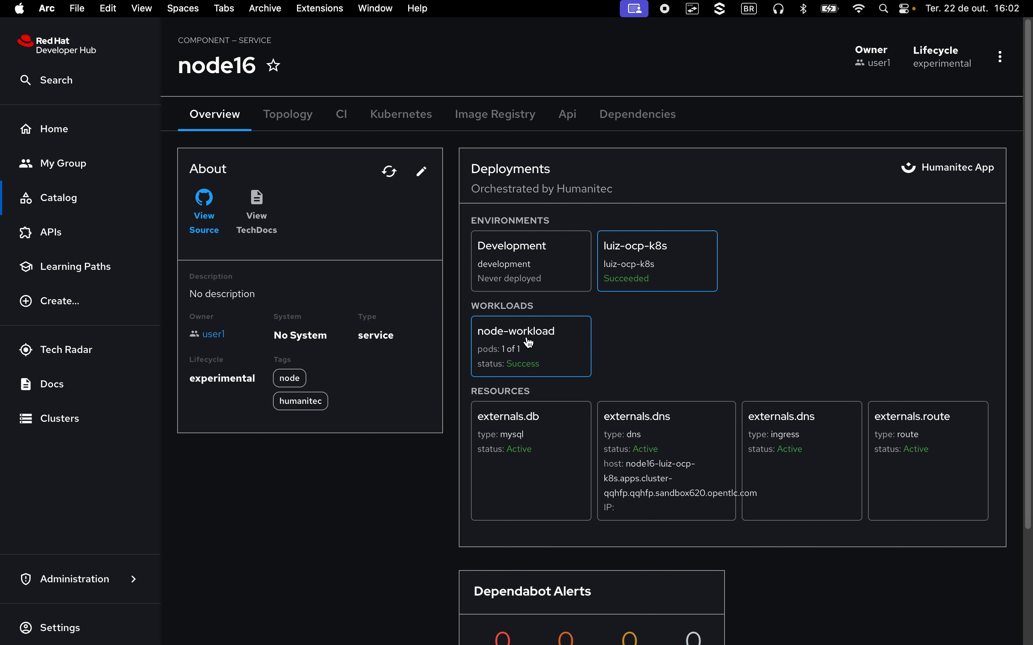
- Open the node16 application through its externals.dns host and examine the page's closing message and MySQL host
{"action": "left_click", "coordinate": [685, 494]}
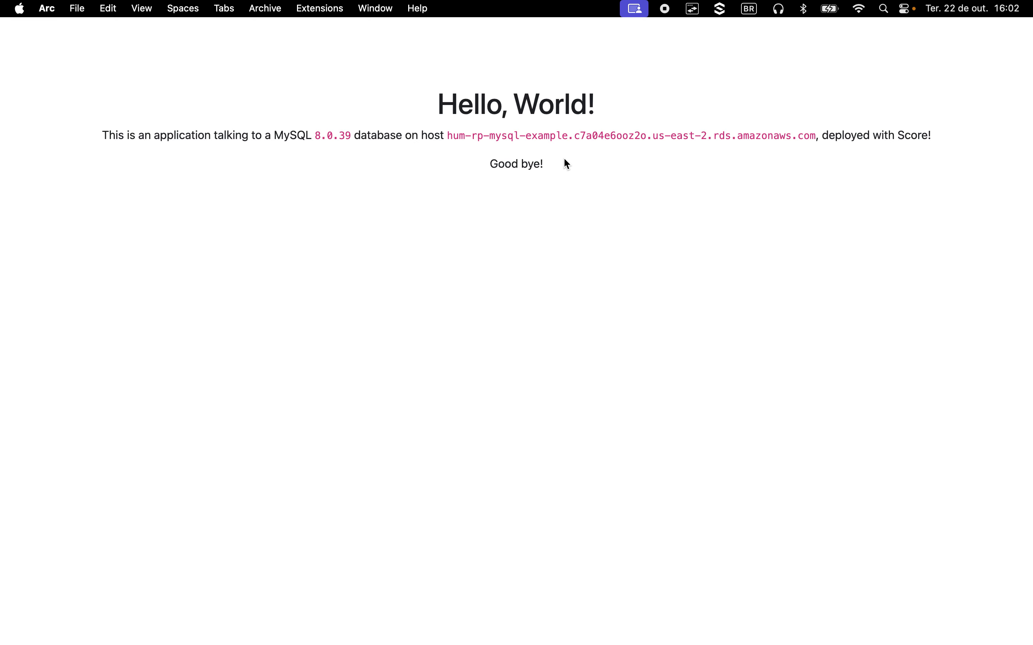
{"action": "left_click_drag", "start_coordinate": [562, 154], "coordinate": [646, 189]}
{"action": "left_click", "coordinate": [653, 189]}
{"action": "mouse_move", "coordinate": [451, 139]}
{"action": "left_mouse_down"}
{"action": "mouse_move", "coordinate": [816, 138]}
{"action": "mouse_move", "coordinate": [446, 136]}
{"action": "left_mouse_up"}
{"action": "left_click", "coordinate": [872, 394]}
{"action": "mouse_move", "coordinate": [6, 99]}
{"action": "key", "text": "super+r"}
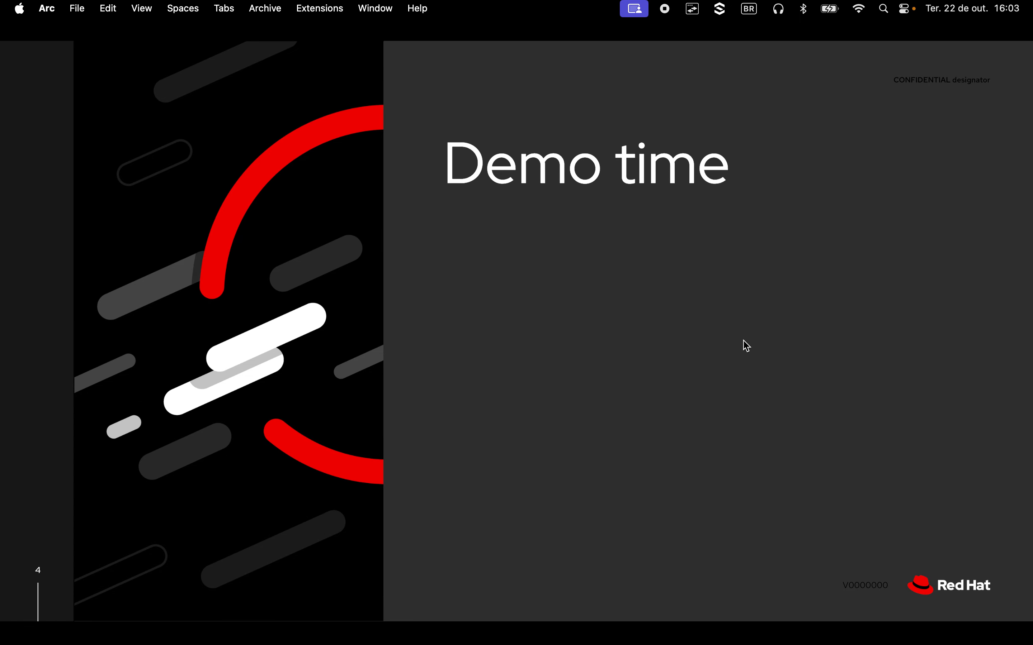
{"action": "key", "text": "Right"}
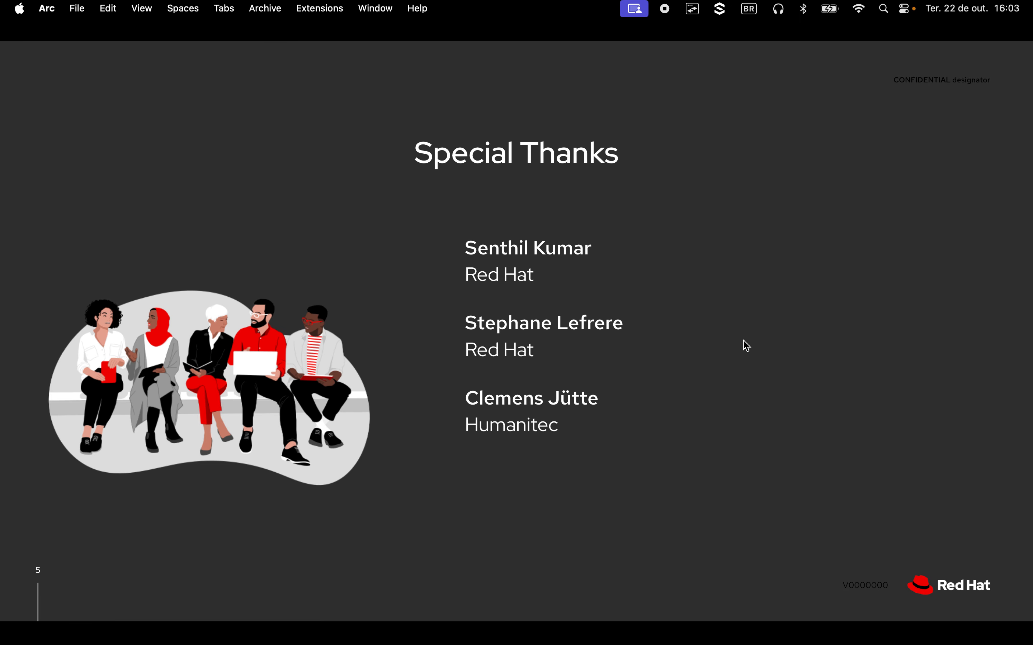